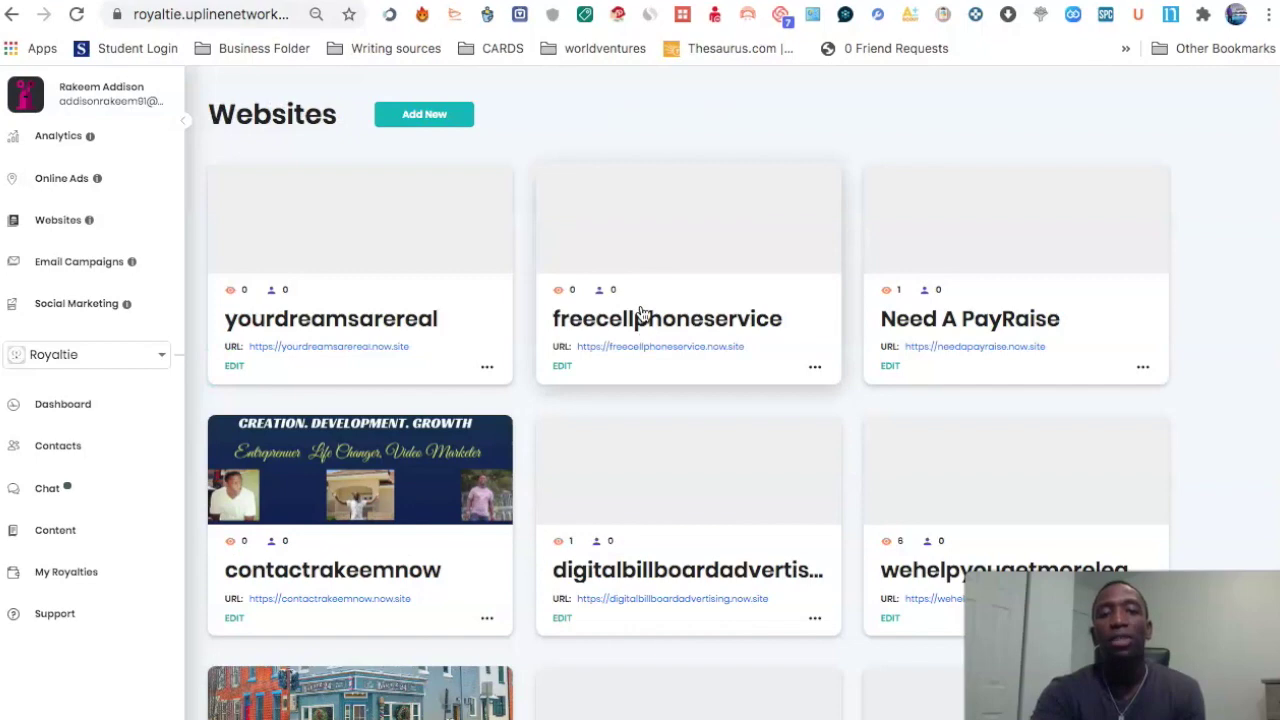
{"action": "scroll", "coordinate": [644, 315], "scroll_direction": "down", "scroll_amount": 15}
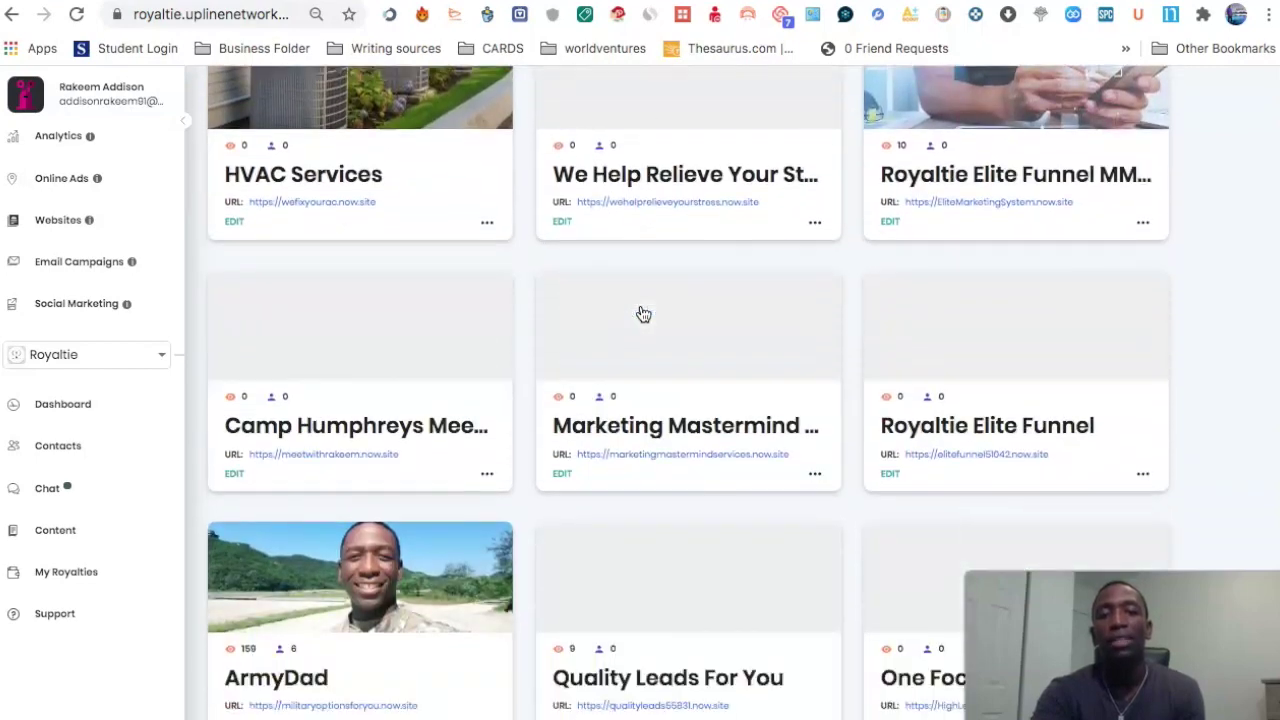
Step: Start a new website with business name 'Tom's Barber' and website name 'TomTheBarber', then copy the website name
{"action": "scroll", "coordinate": [644, 315], "scroll_direction": "up", "scroll_amount": 4}
{"action": "scroll", "coordinate": [644, 314], "scroll_direction": "up", "scroll_amount": 20}
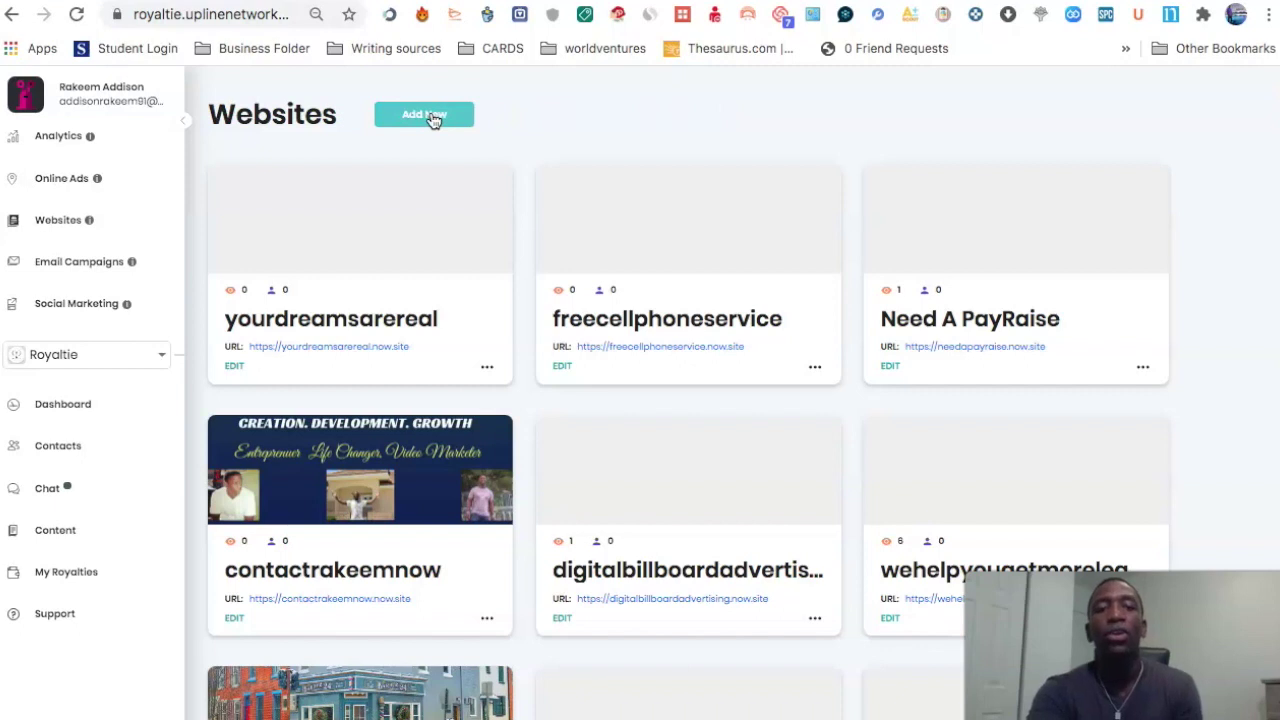
{"action": "left_click", "coordinate": [432, 116]}
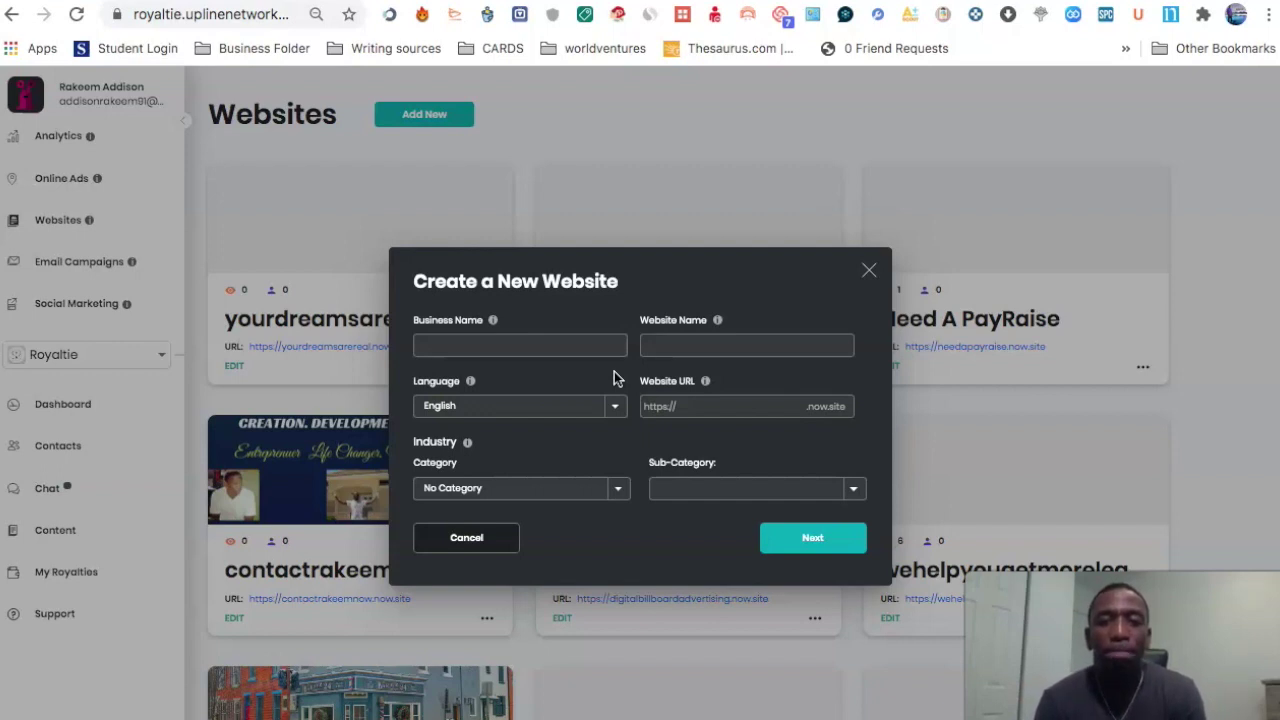
{"action": "left_click", "coordinate": [472, 347]}
{"action": "left_click", "coordinate": [566, 354]}
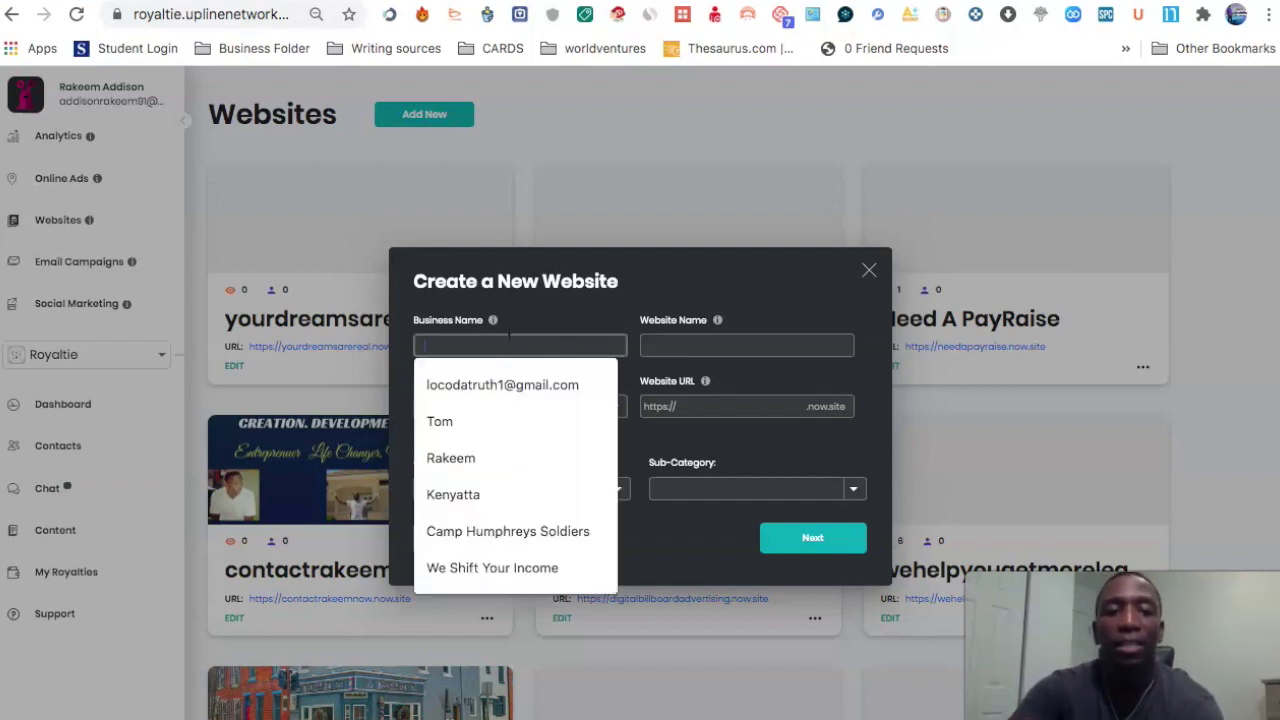
{"action": "type", "text": "To"}
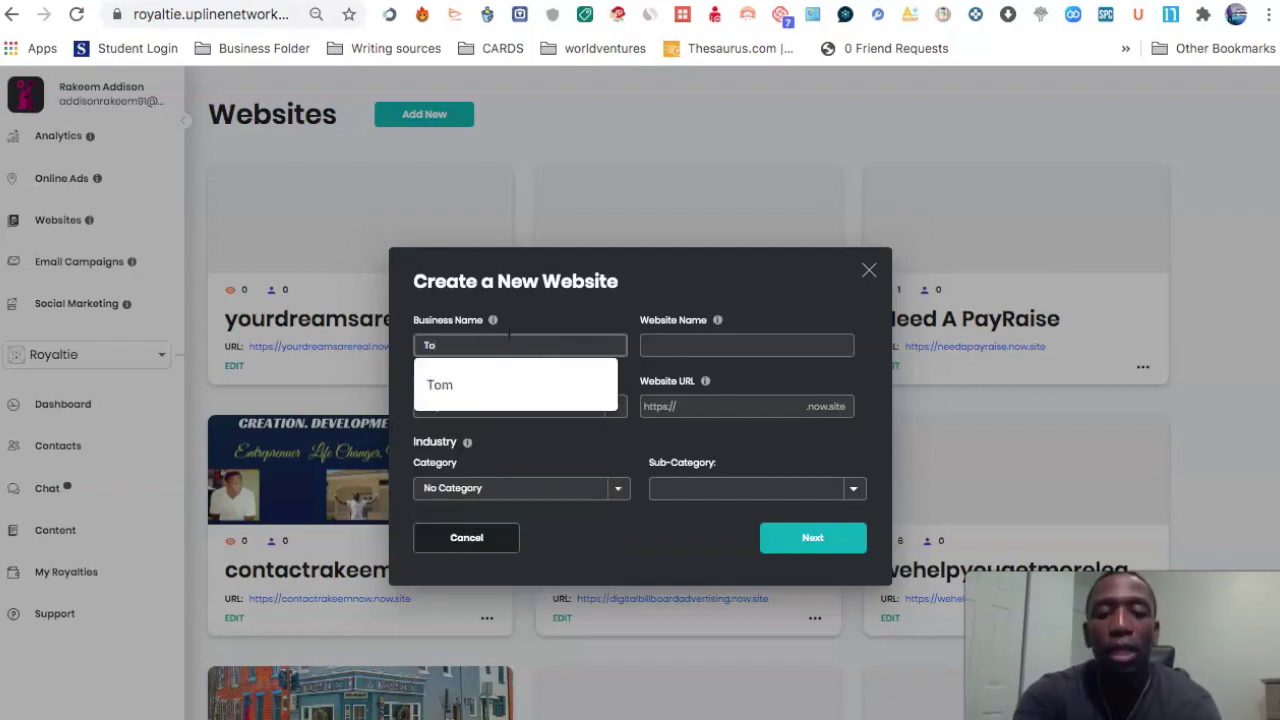
{"action": "type", "text": "m's"}
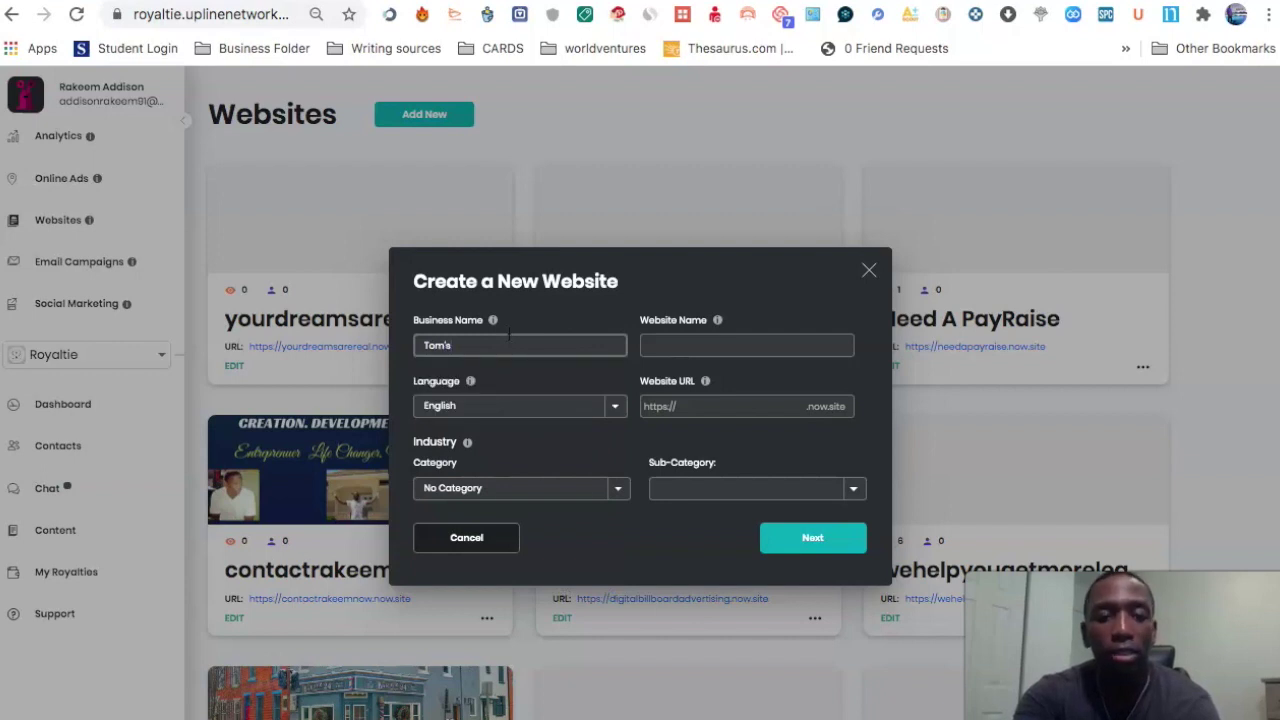
{"action": "type", "text": " Barber"}
{"action": "left_click", "coordinate": [783, 347]}
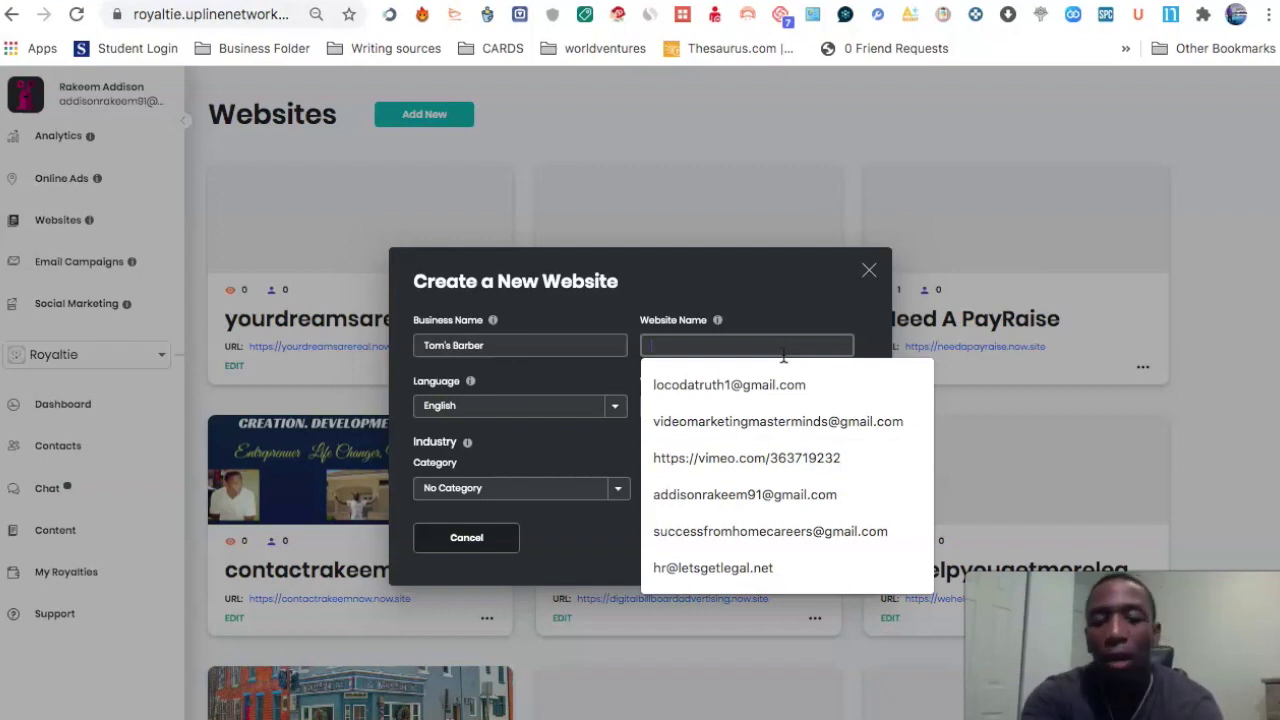
{"action": "type", "text": "T"}
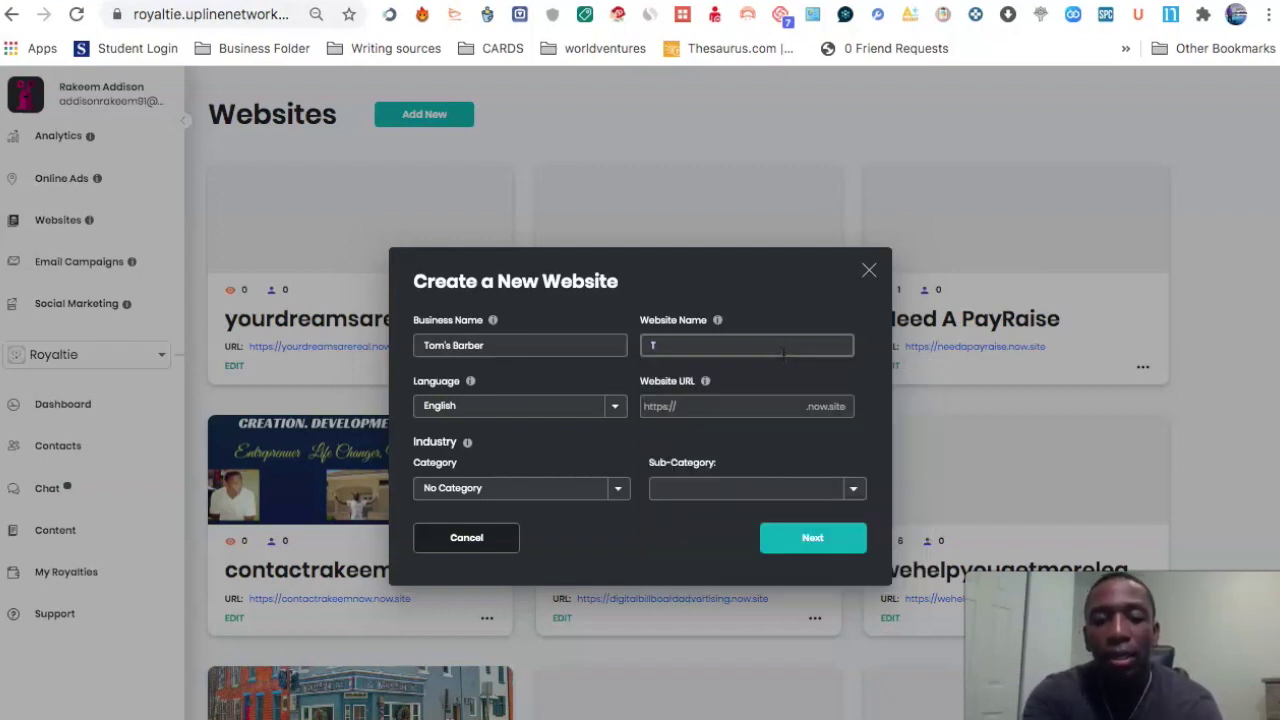
{"action": "type", "text": "omTh"}
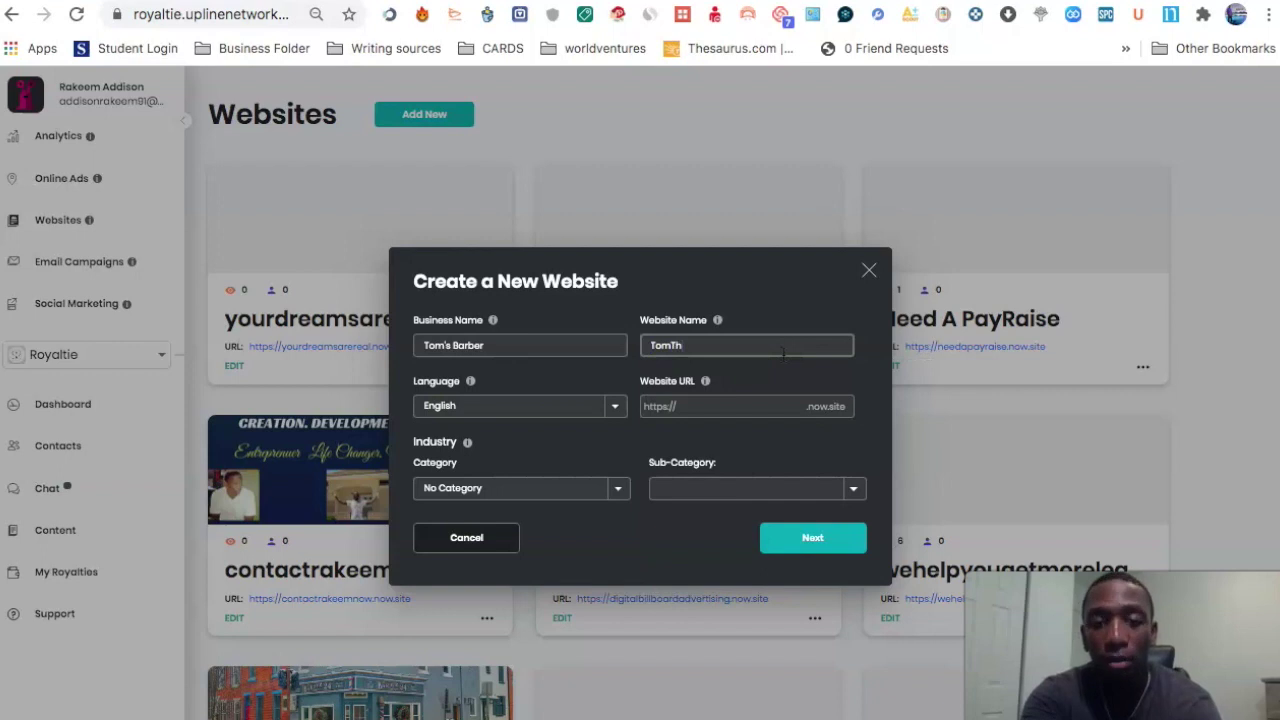
{"action": "type", "text": "eBarber"}
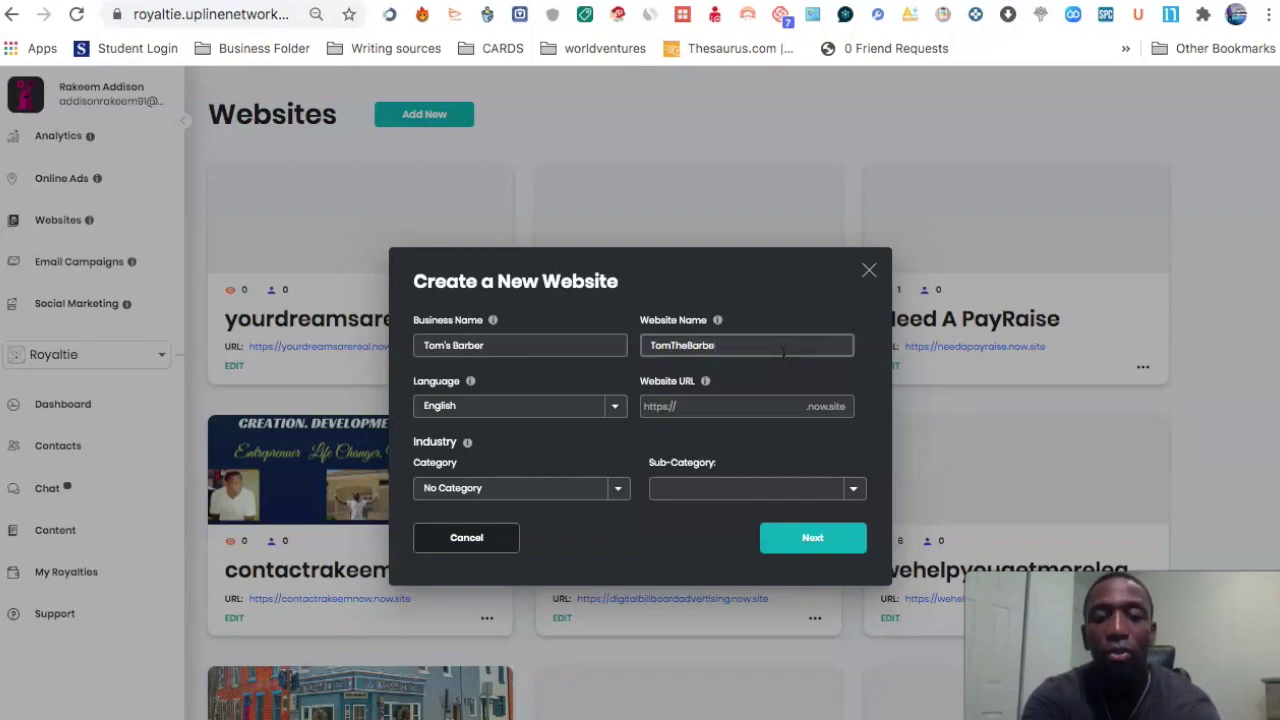
{"action": "double_click", "coordinate": [660, 343]}
{"action": "key", "text": "ctrl+c"}
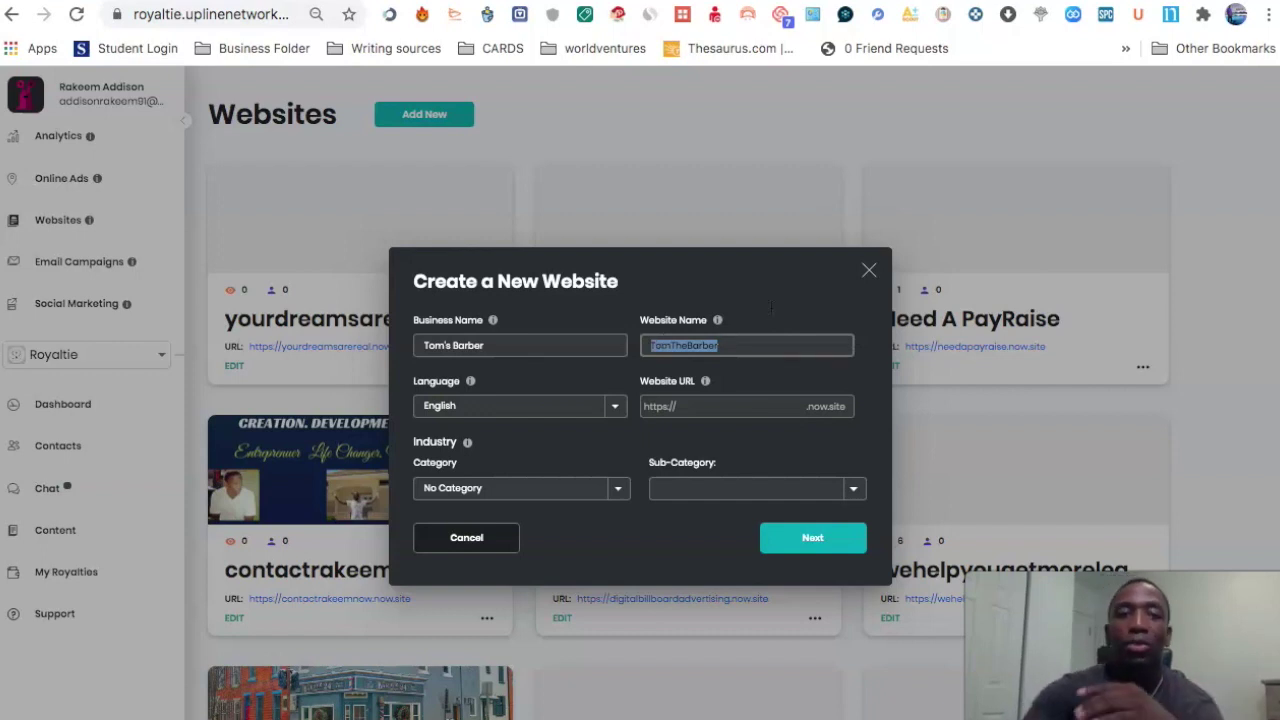
Step: Paste TomTheBarber as the website URL and keep English as the site language
{"action": "left_click", "coordinate": [696, 408]}
{"action": "key", "text": "ctrl+v"}
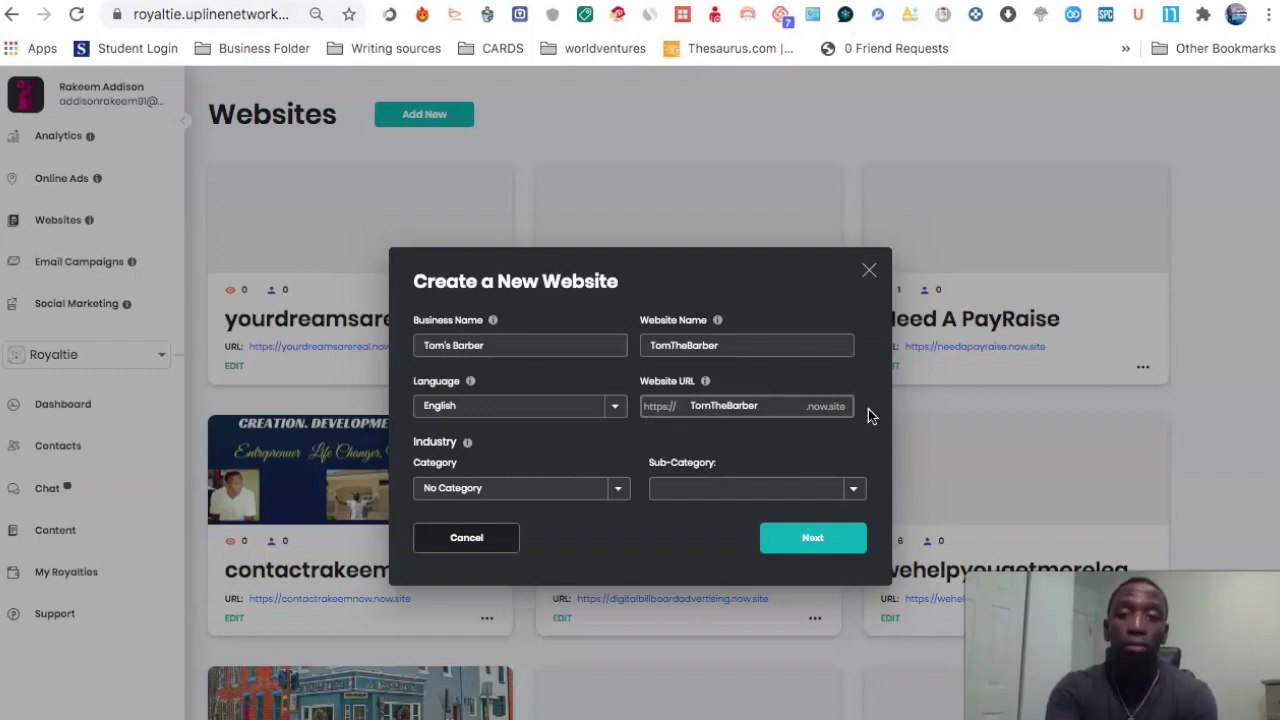
{"action": "left_click", "coordinate": [618, 404]}
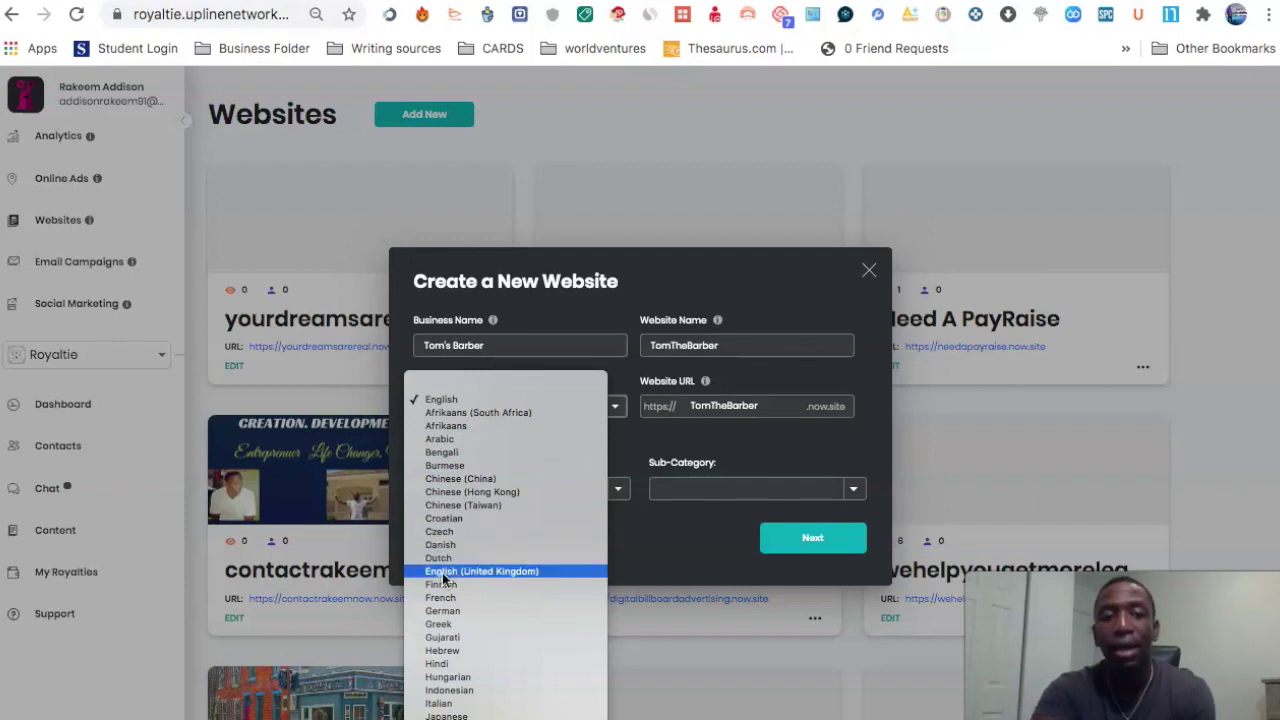
{"action": "left_click", "coordinate": [643, 313]}
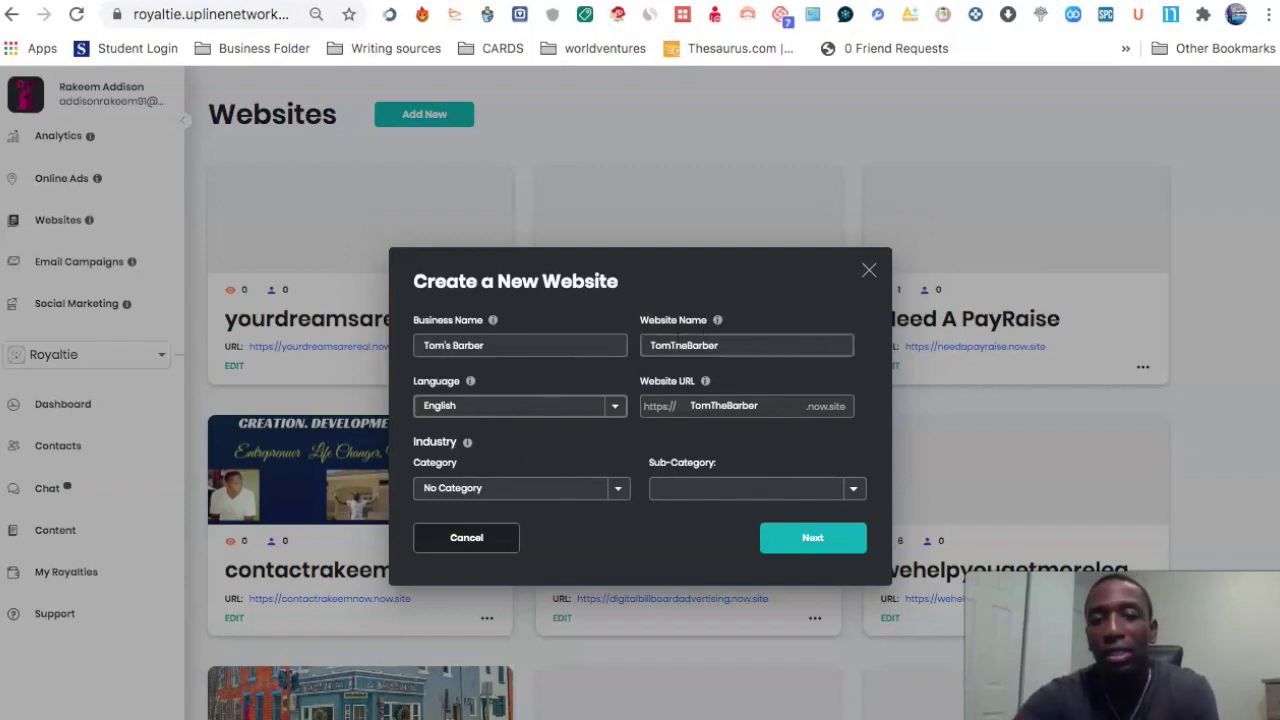
Step: Choose category Personal Services and sub-category Barber, then create the website
{"action": "left_click", "coordinate": [618, 490]}
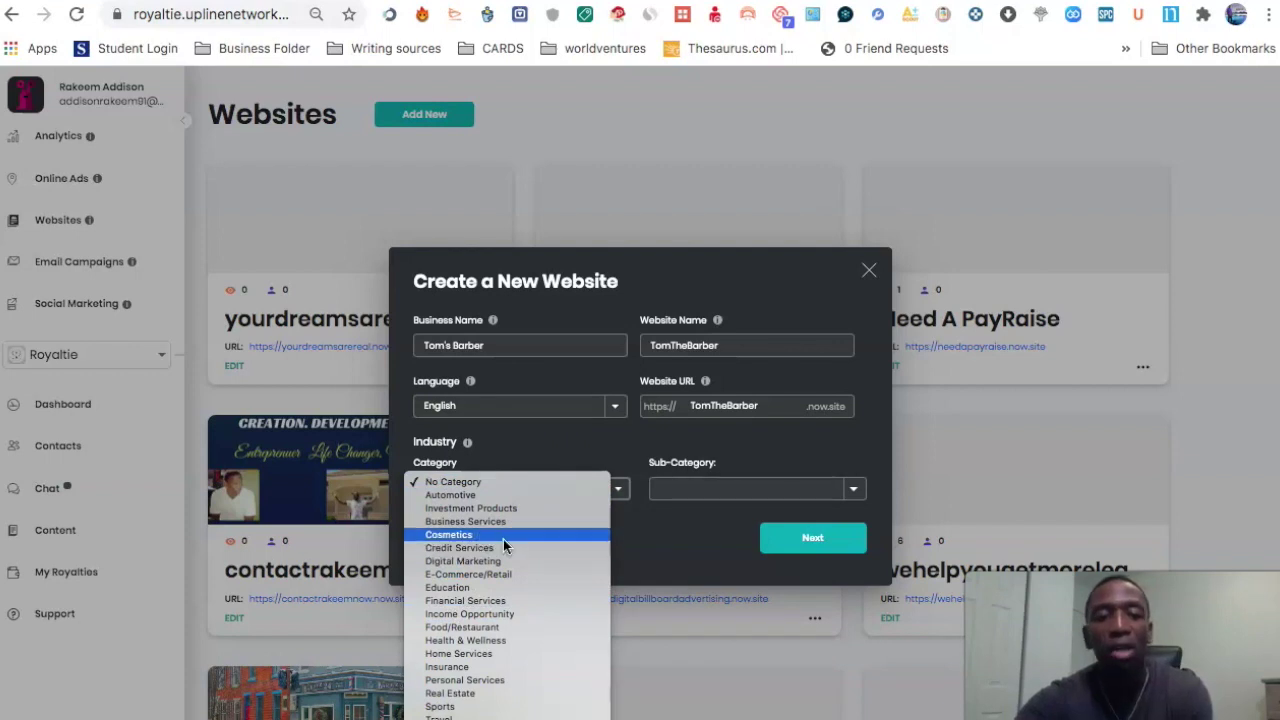
{"action": "scroll", "coordinate": [492, 600], "scroll_direction": "down", "scroll_amount": 2}
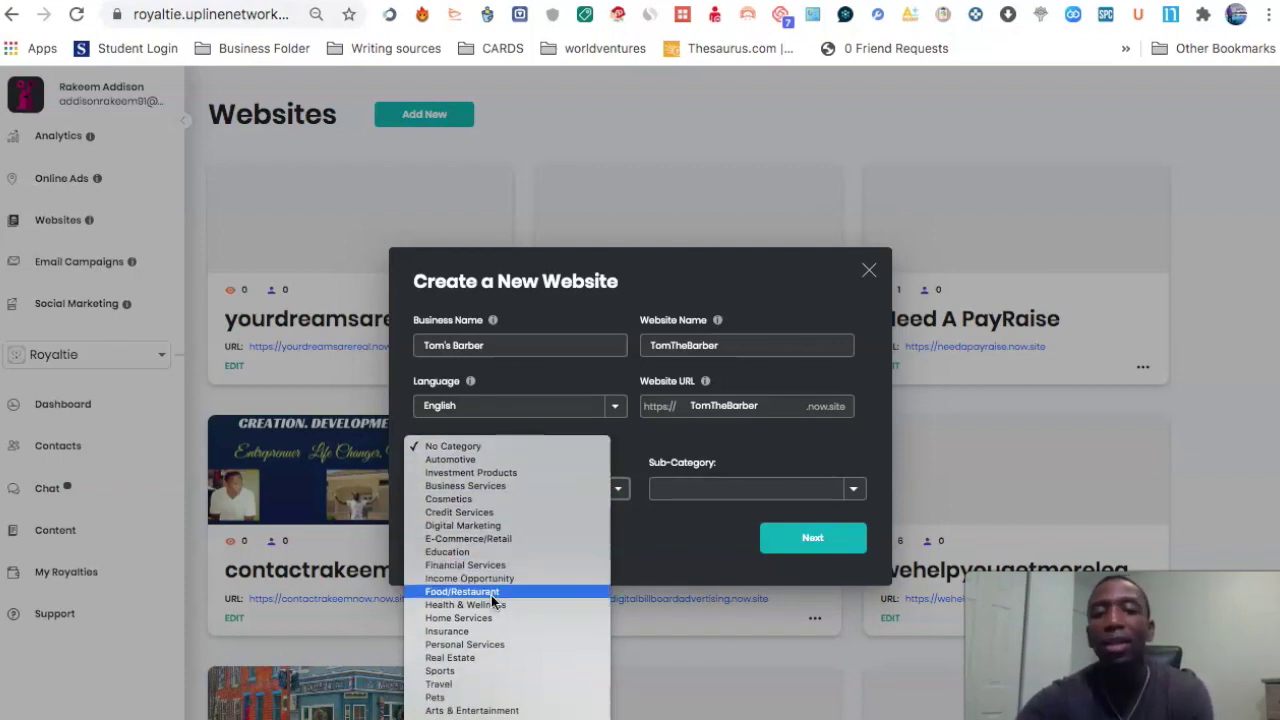
{"action": "left_click", "coordinate": [500, 648]}
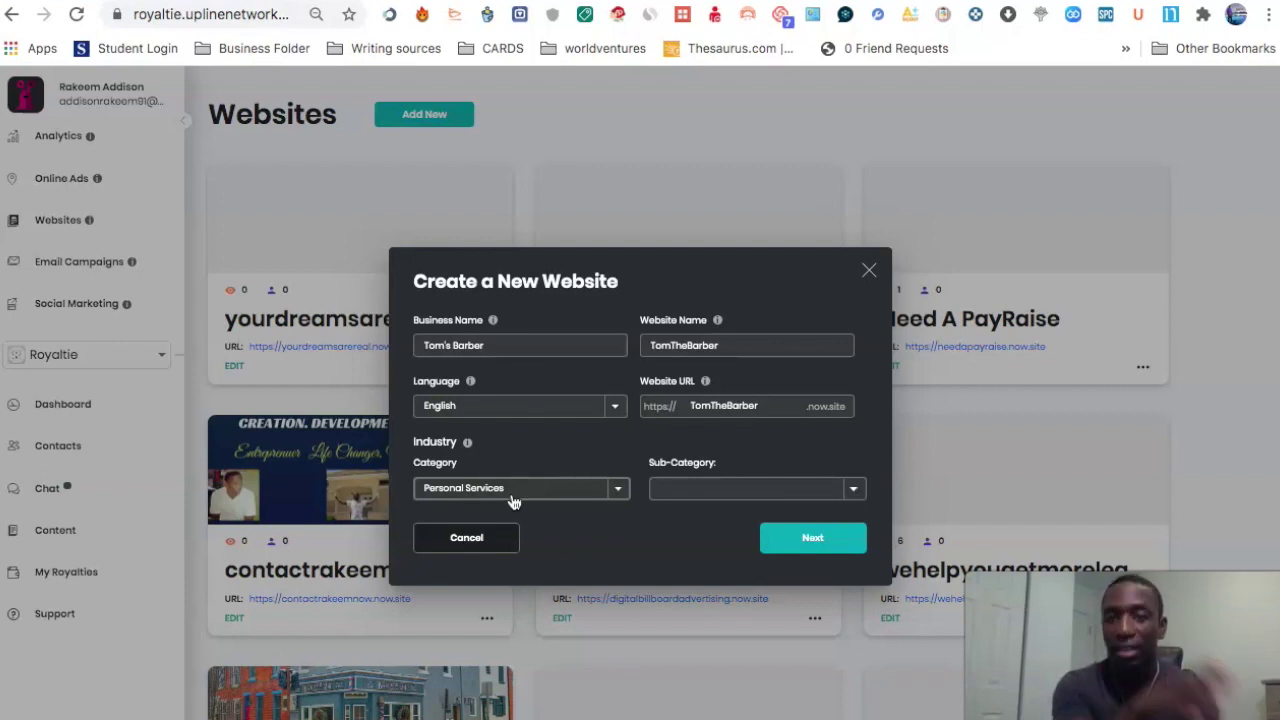
{"action": "left_click", "coordinate": [855, 490]}
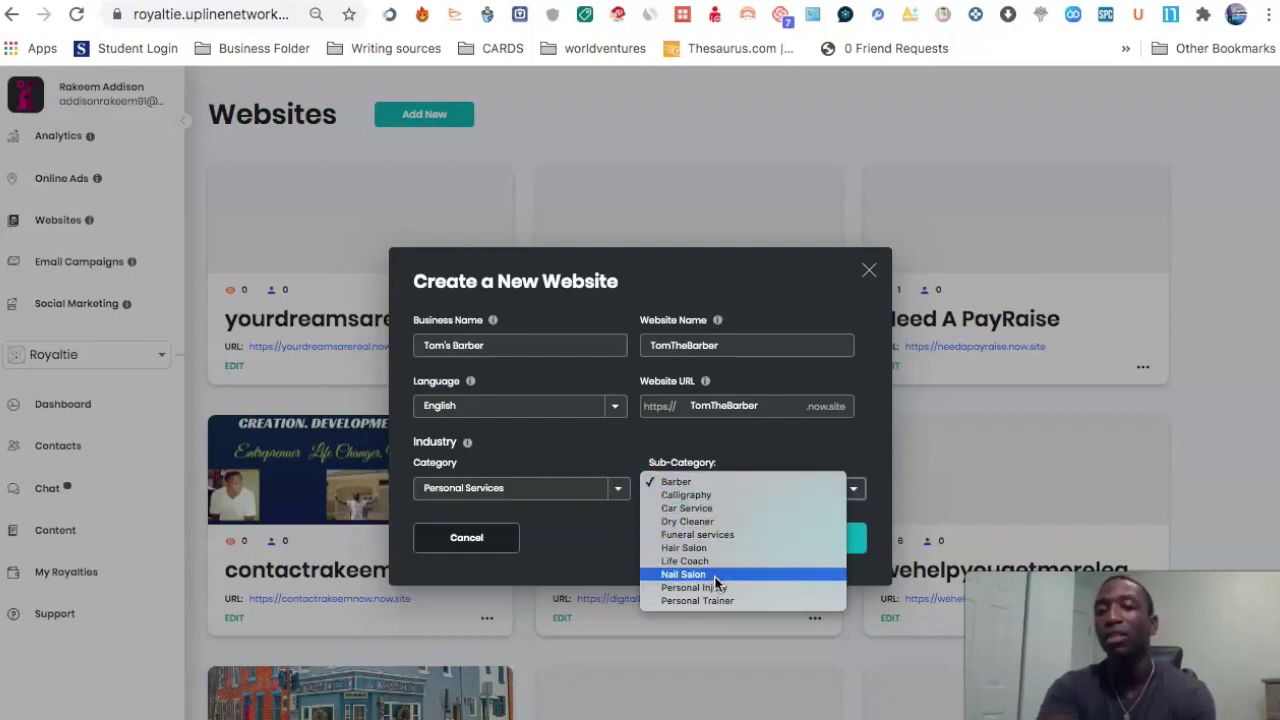
{"action": "left_click", "coordinate": [689, 481]}
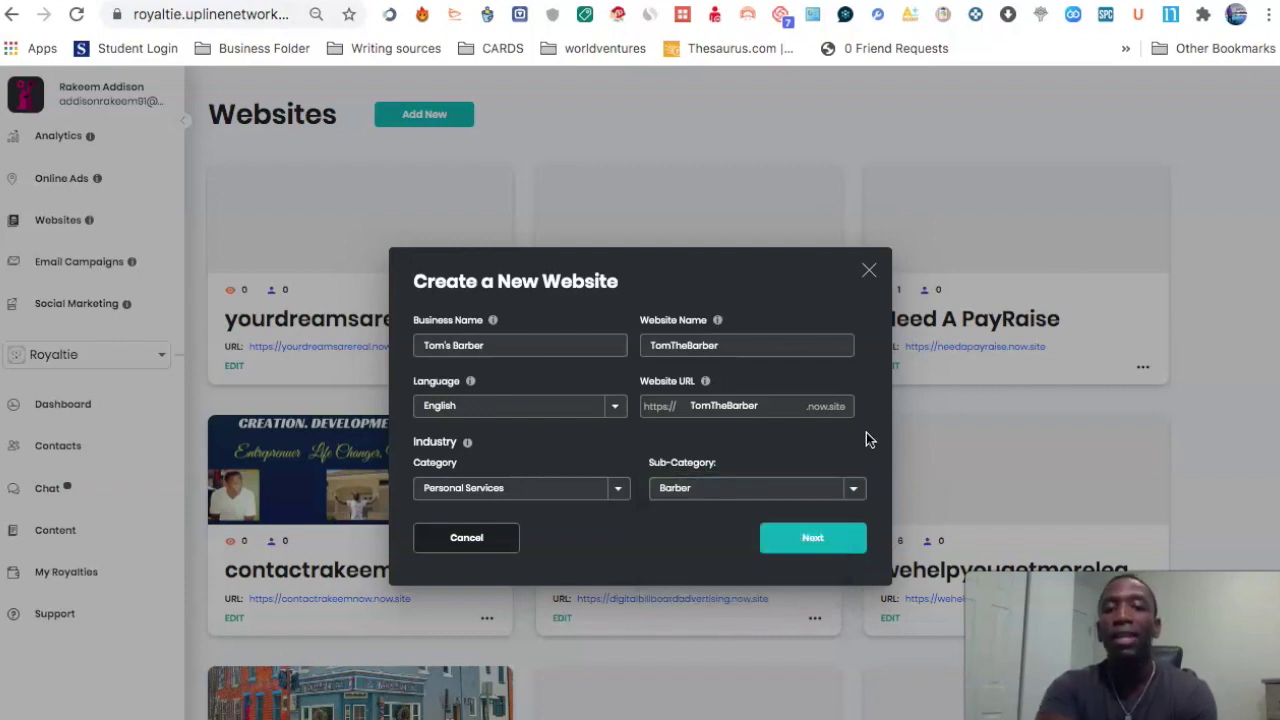
{"action": "left_click", "coordinate": [809, 541]}
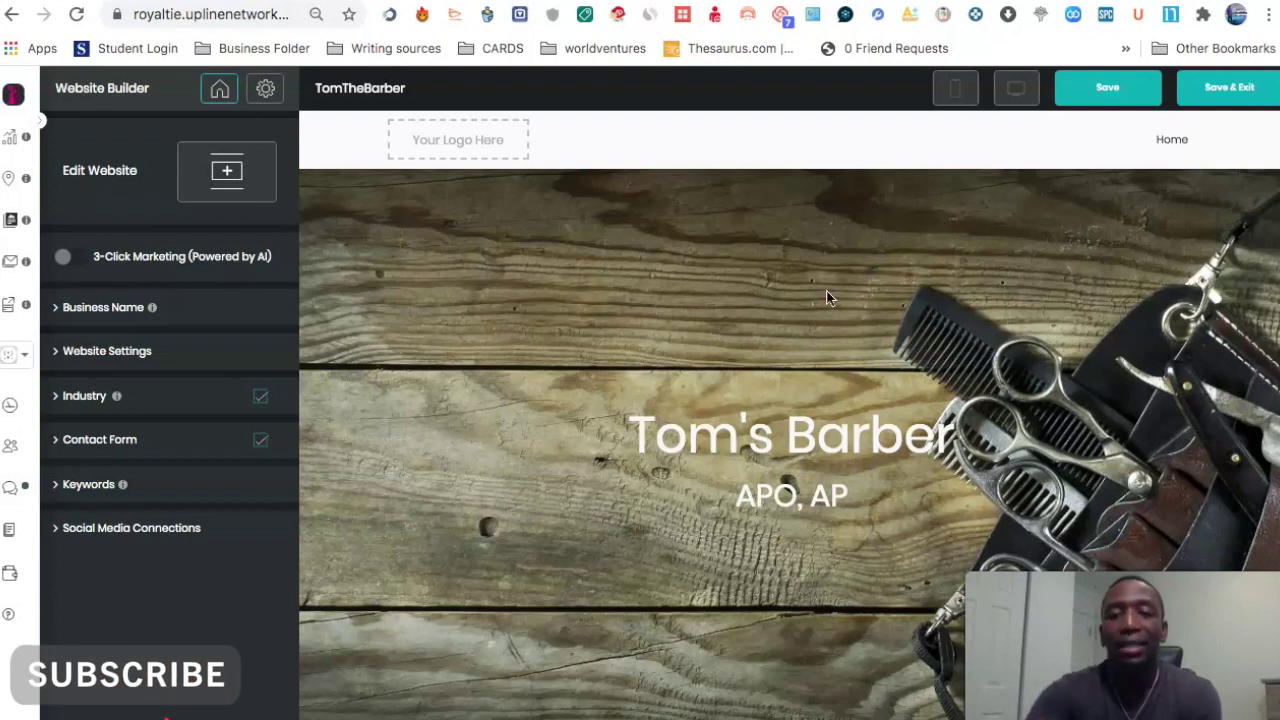
{"action": "scroll", "coordinate": [866, 309], "scroll_direction": "down", "scroll_amount": 4}
{"action": "scroll", "coordinate": [867, 314], "scroll_direction": "down", "scroll_amount": 1}
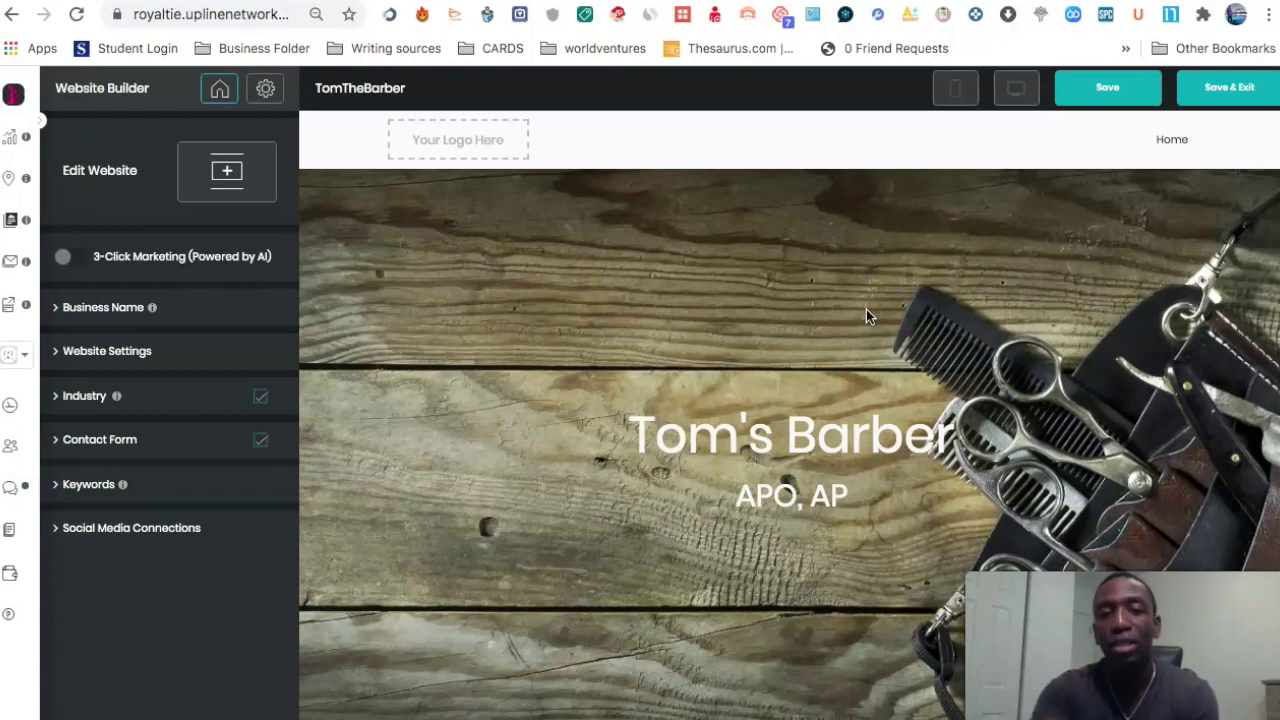
{"action": "scroll", "coordinate": [855, 291], "scroll_direction": "down", "scroll_amount": 2}
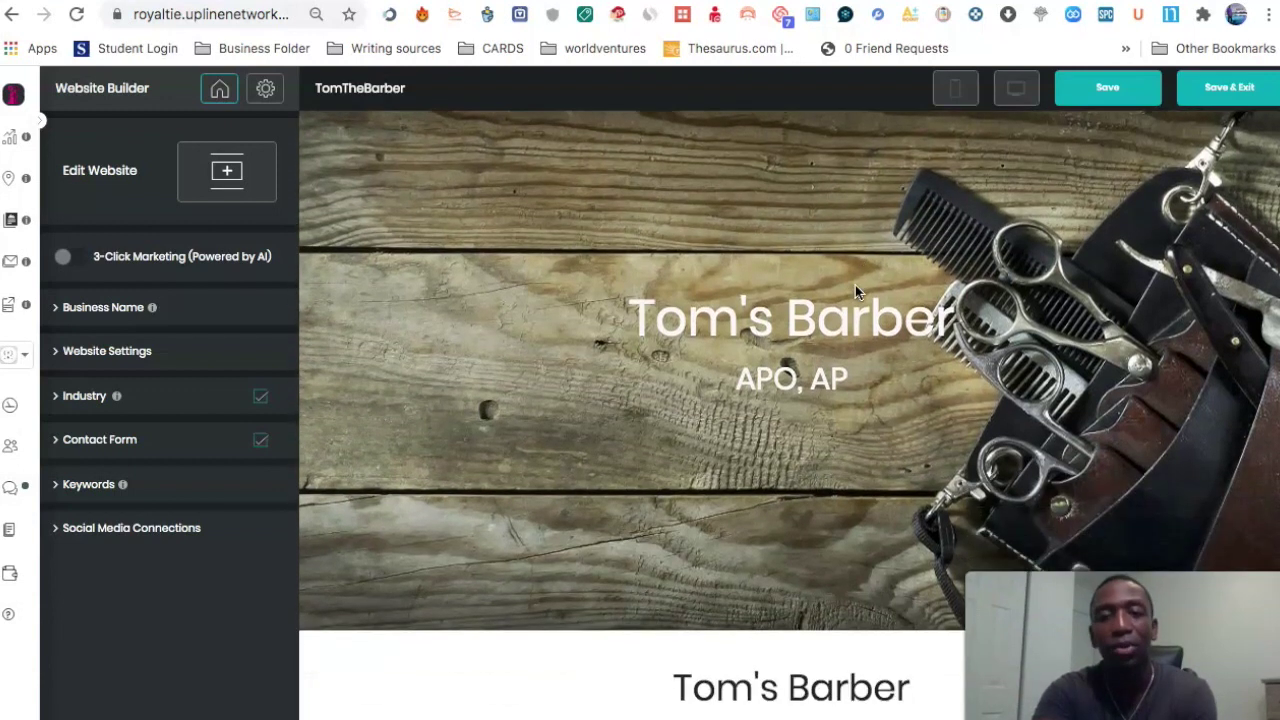
{"action": "scroll", "coordinate": [855, 291], "scroll_direction": "down", "scroll_amount": 2}
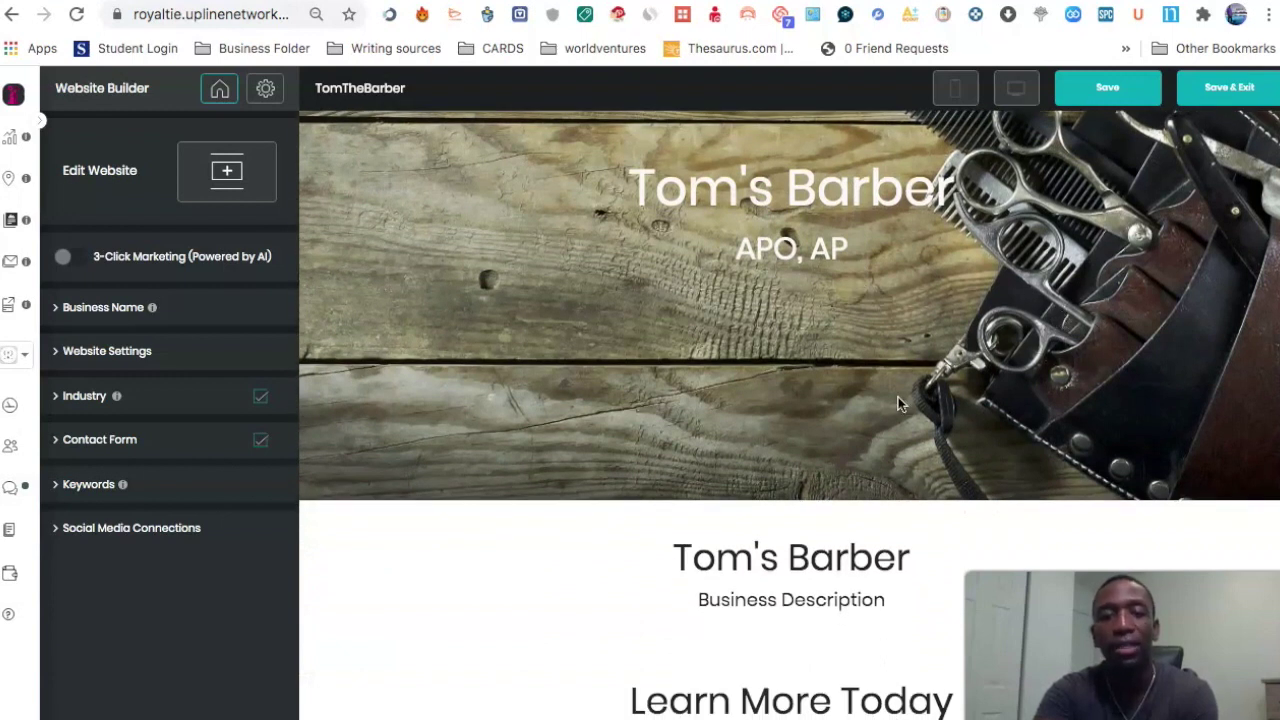
{"action": "scroll", "coordinate": [898, 397], "scroll_direction": "down", "scroll_amount": 2}
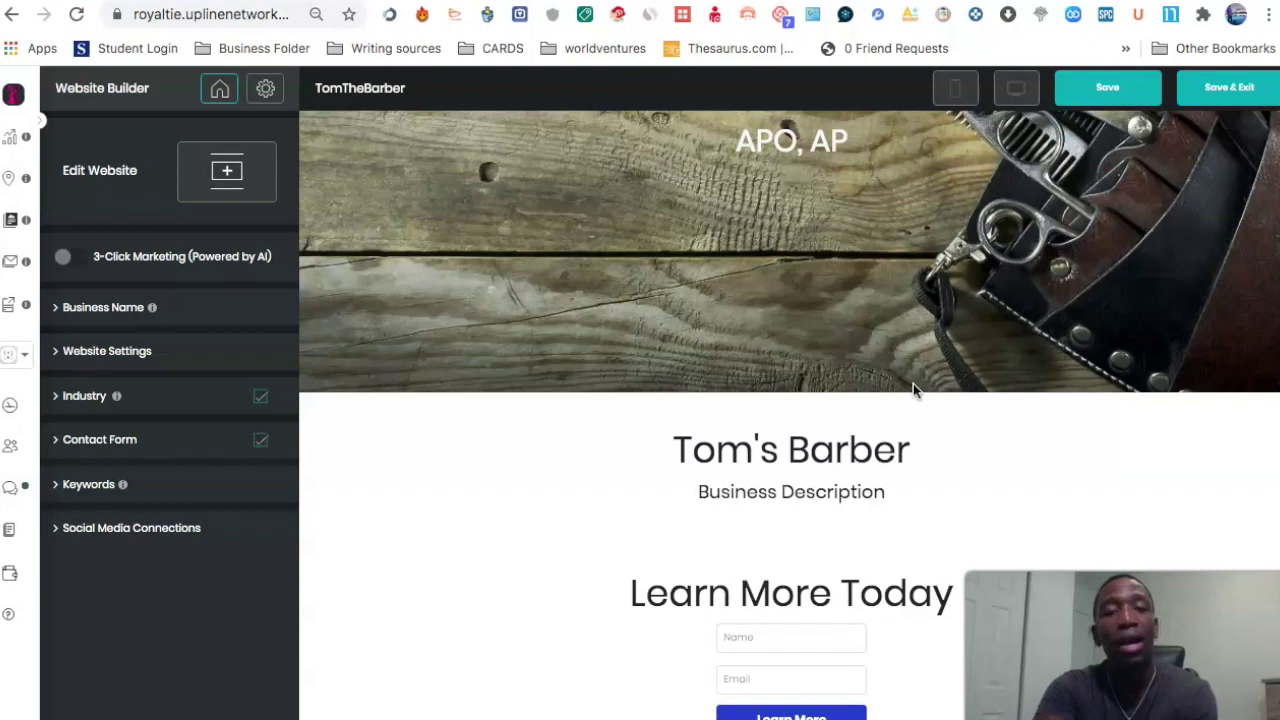
{"action": "scroll", "coordinate": [785, 323], "scroll_direction": "down", "scroll_amount": 3}
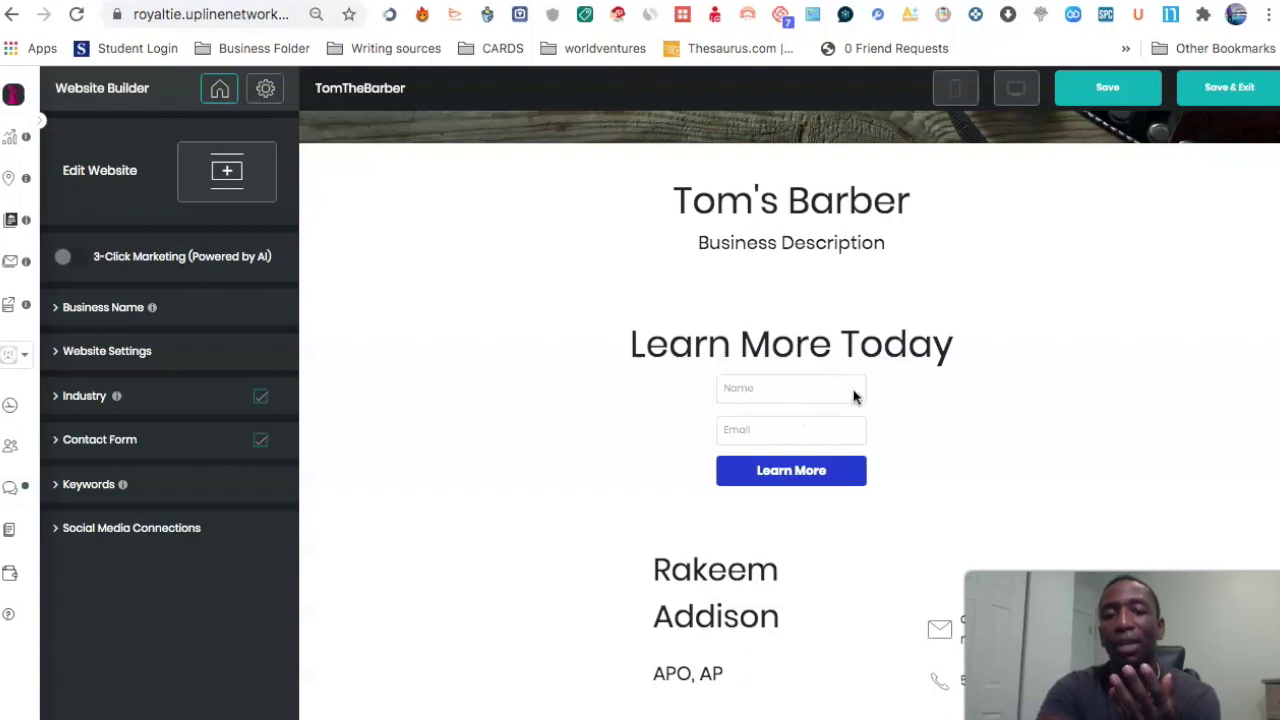
{"action": "scroll", "coordinate": [853, 414], "scroll_direction": "down", "scroll_amount": 2}
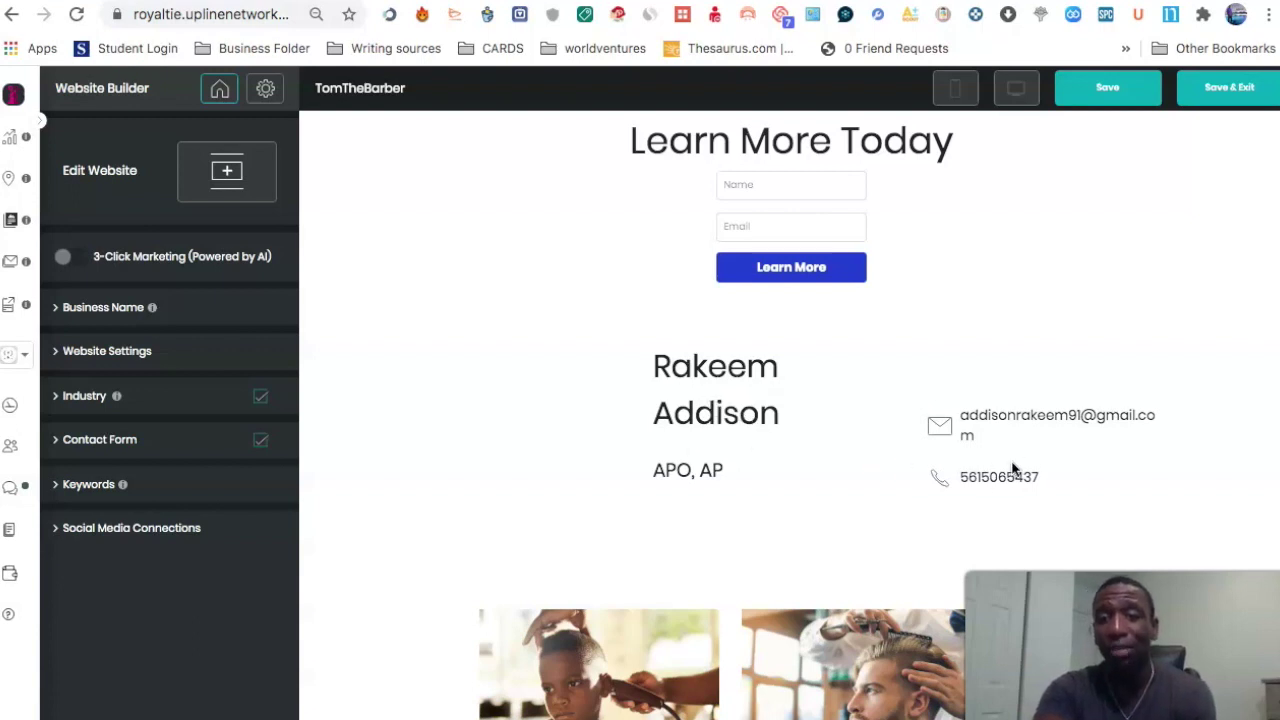
{"action": "scroll", "coordinate": [1023, 453], "scroll_direction": "down", "scroll_amount": 2}
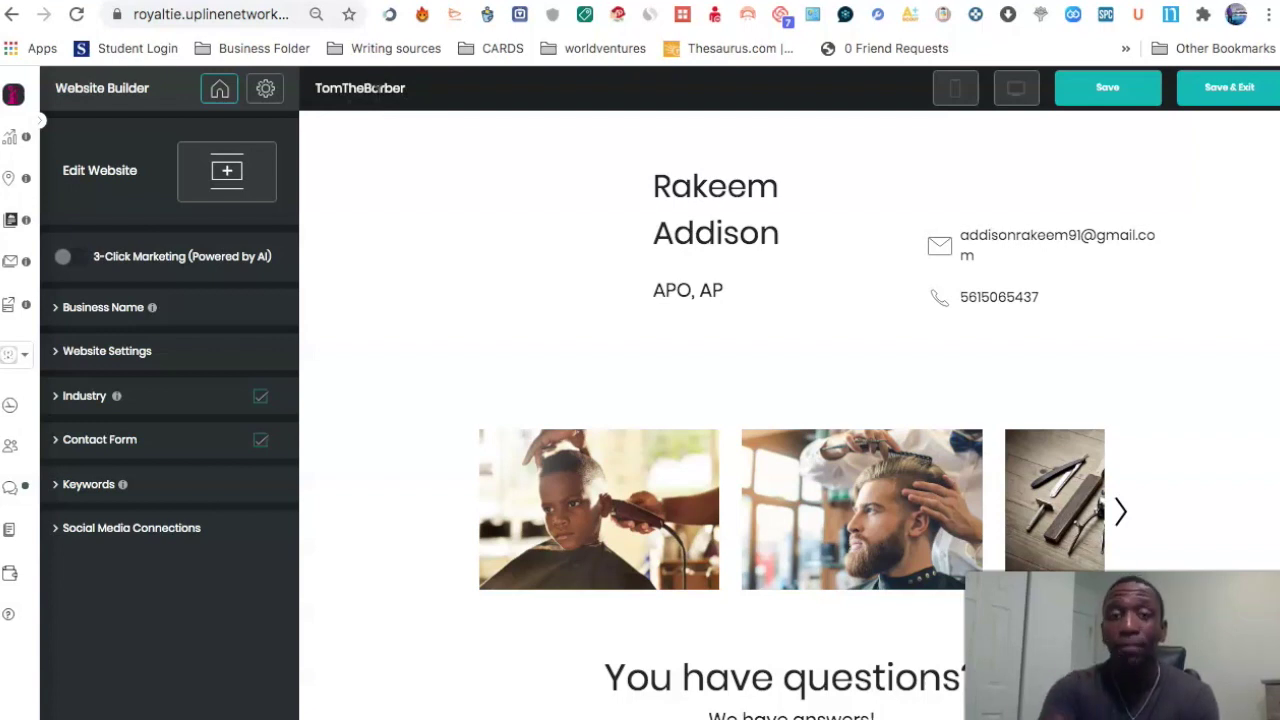
{"action": "scroll", "coordinate": [846, 375], "scroll_direction": "down", "scroll_amount": 3}
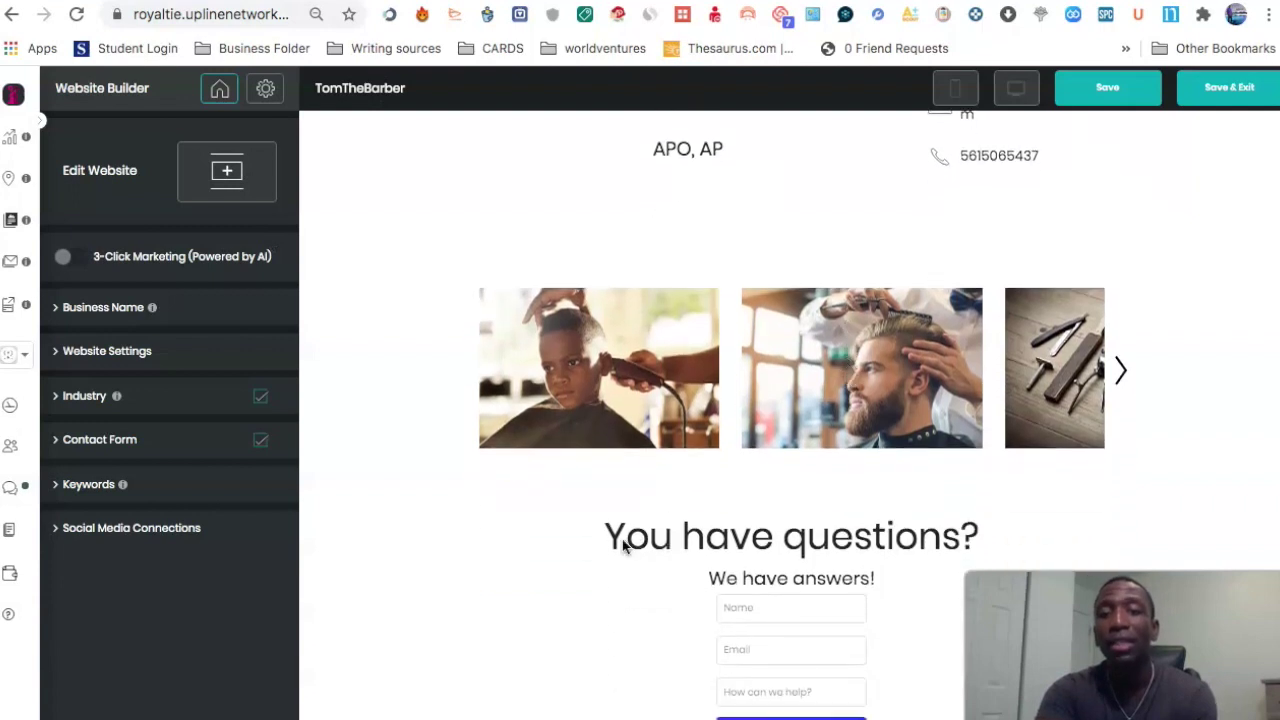
{"action": "scroll", "coordinate": [943, 557], "scroll_direction": "down", "scroll_amount": 3}
{"action": "scroll", "coordinate": [943, 557], "scroll_direction": "down", "scroll_amount": 1}
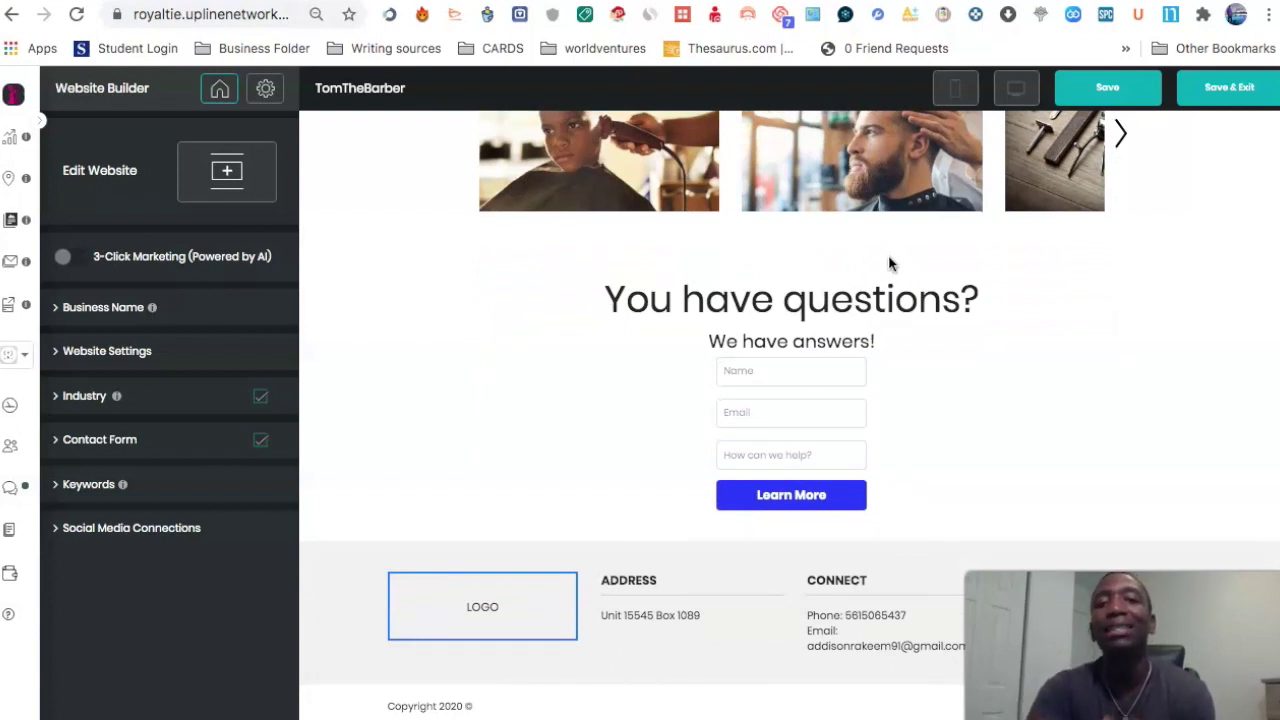
Step: Add a Video block onto the TomTheBarber page from the element list
{"action": "left_click", "coordinate": [229, 174]}
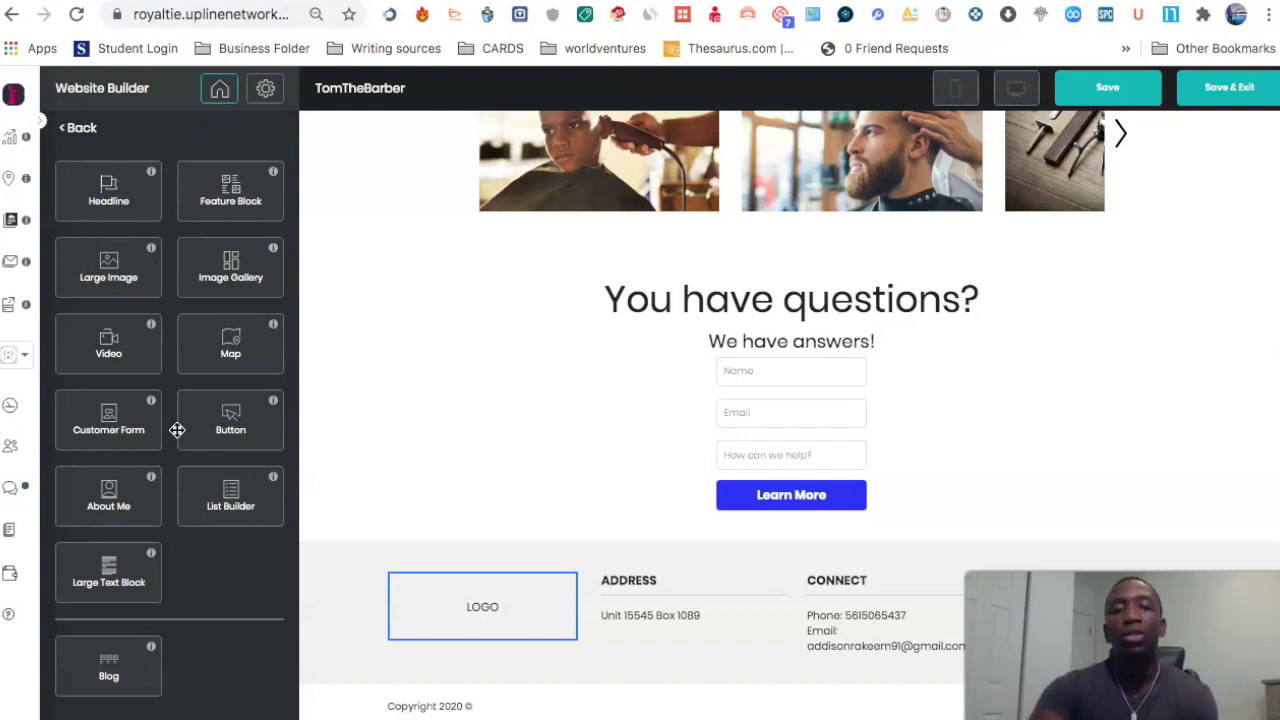
{"action": "scroll", "coordinate": [646, 257], "scroll_direction": "up", "scroll_amount": 10}
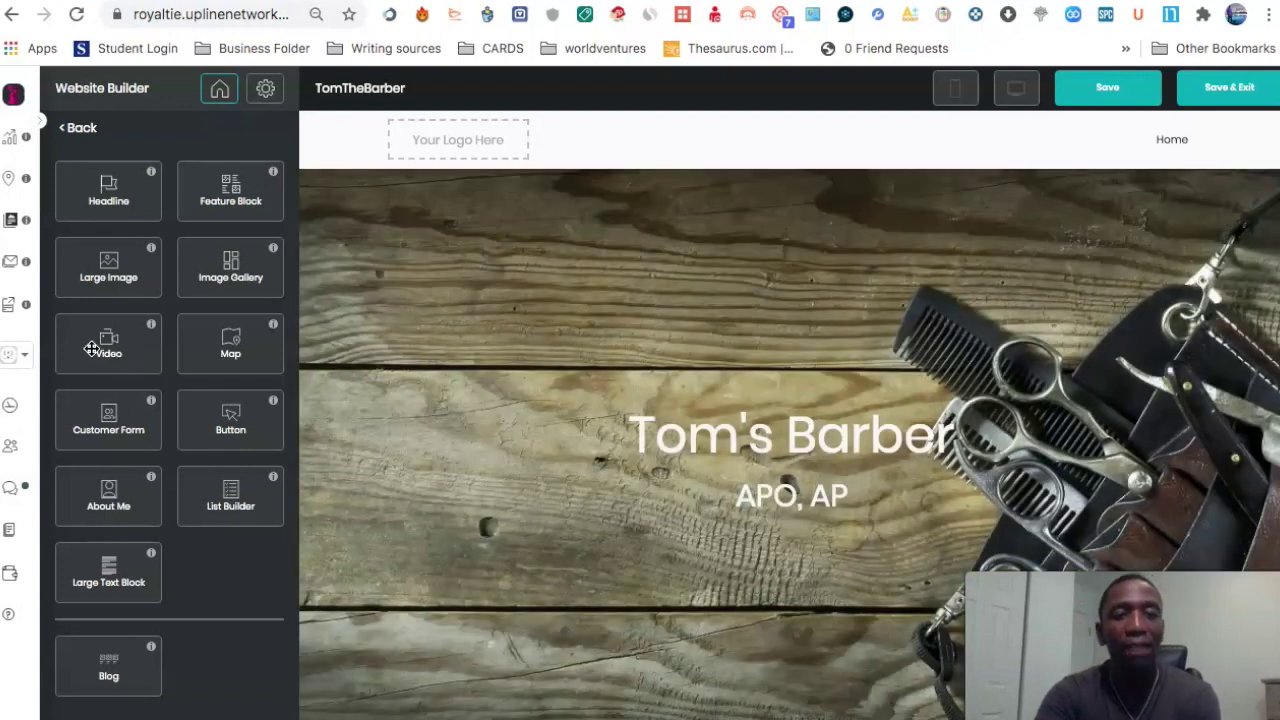
{"action": "left_click_drag", "start_coordinate": [104, 345], "coordinate": [789, 214]}
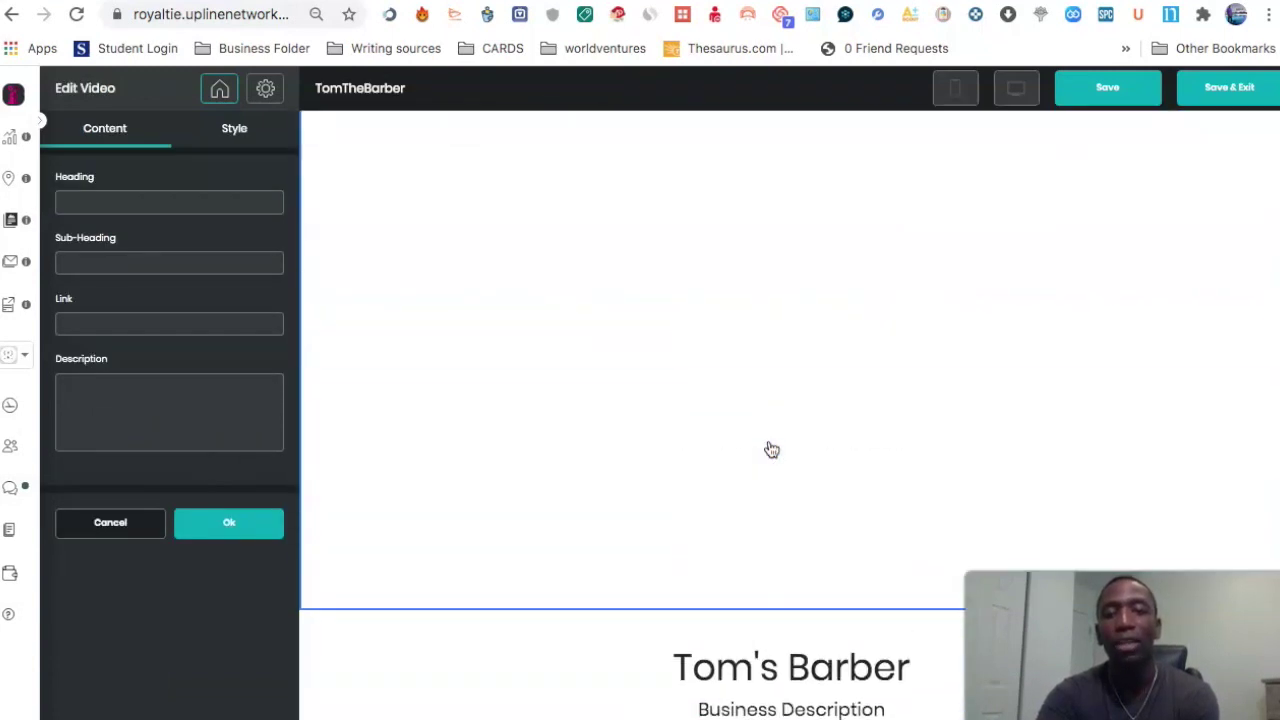
Step: Move the Video section to the page top and head it 'Watch This Important Video... Don't Wait'
{"action": "scroll", "coordinate": [803, 209], "scroll_direction": "up", "scroll_amount": 3}
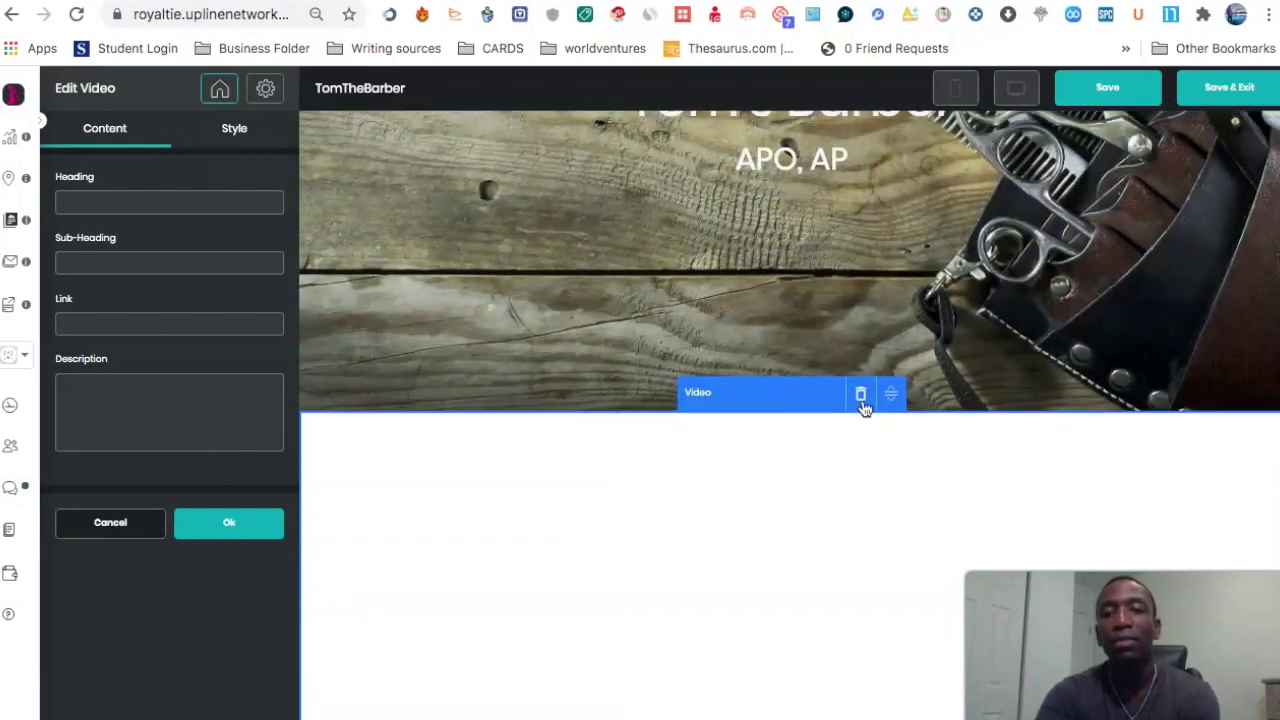
{"action": "left_click_drag", "start_coordinate": [891, 390], "coordinate": [756, 150]}
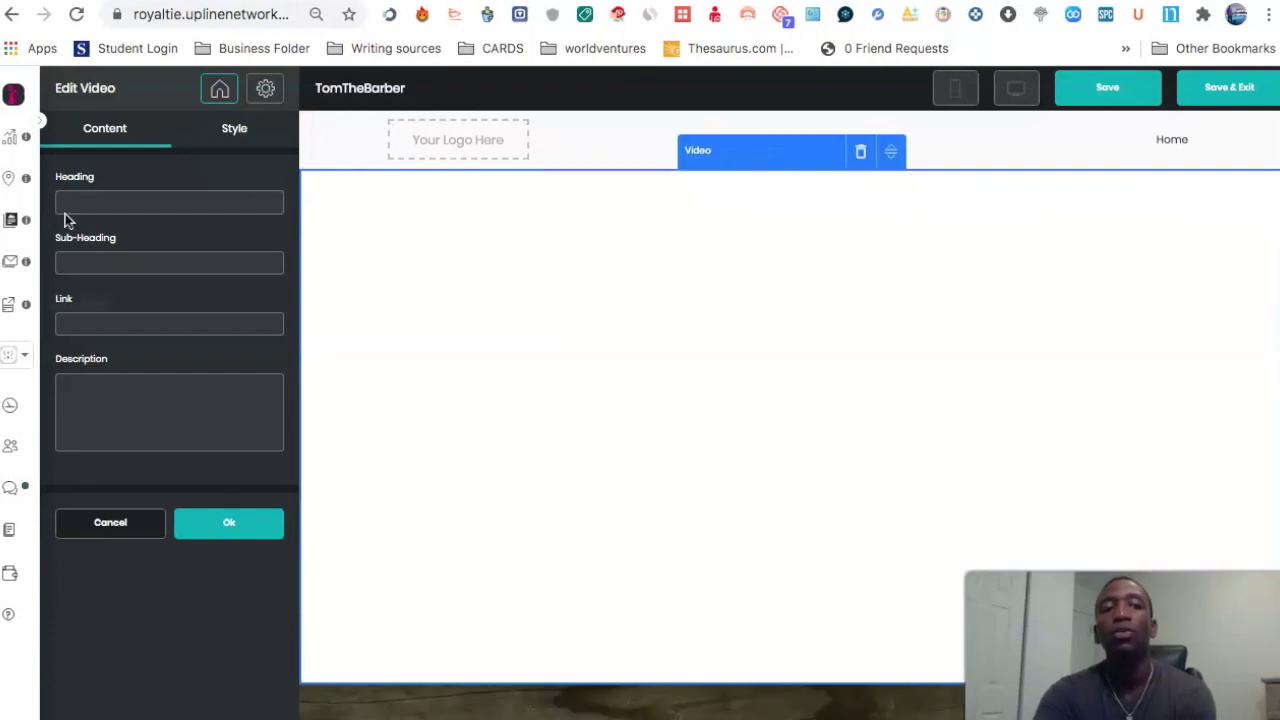
{"action": "left_click", "coordinate": [120, 201]}
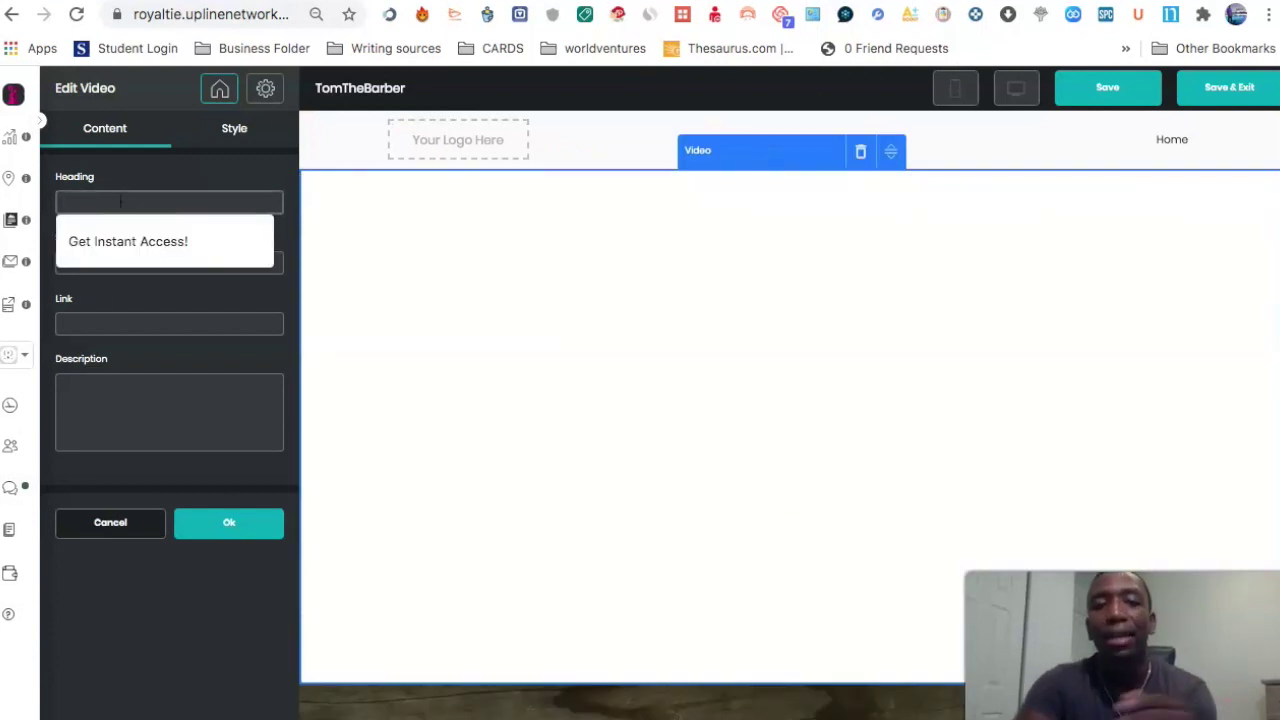
{"action": "type", "text": "W"}
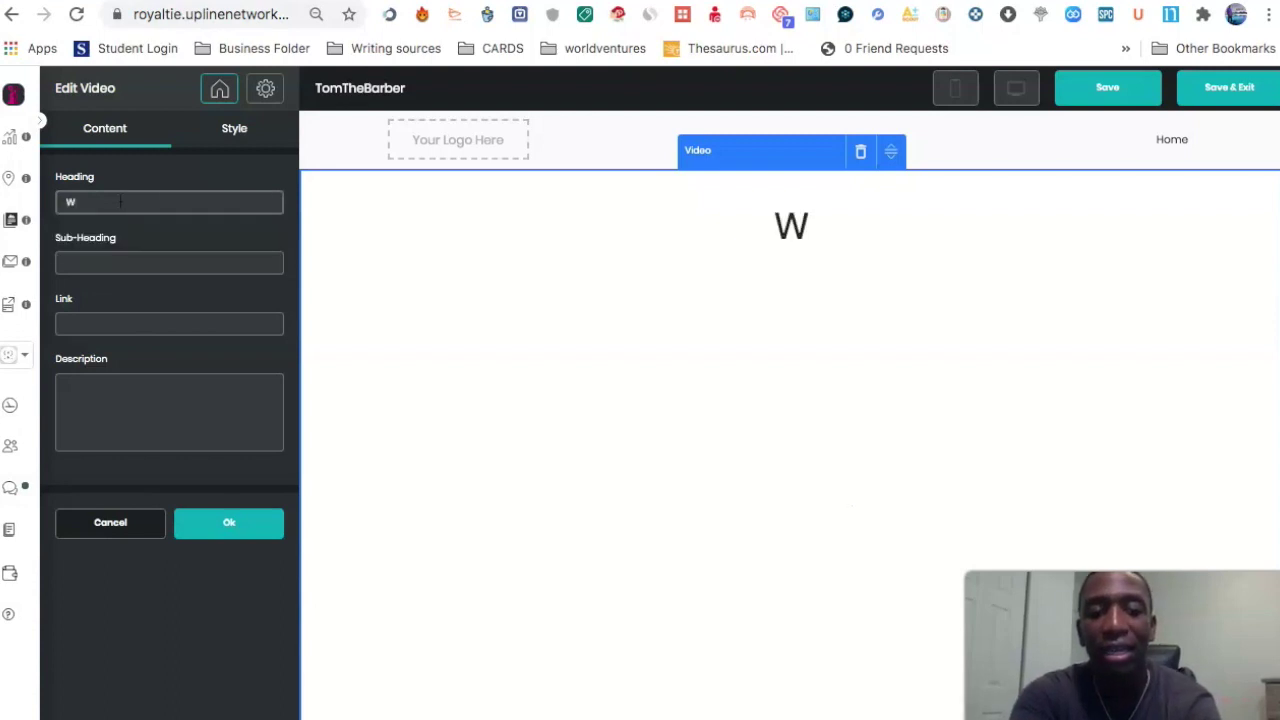
{"action": "type", "text": "atch This"}
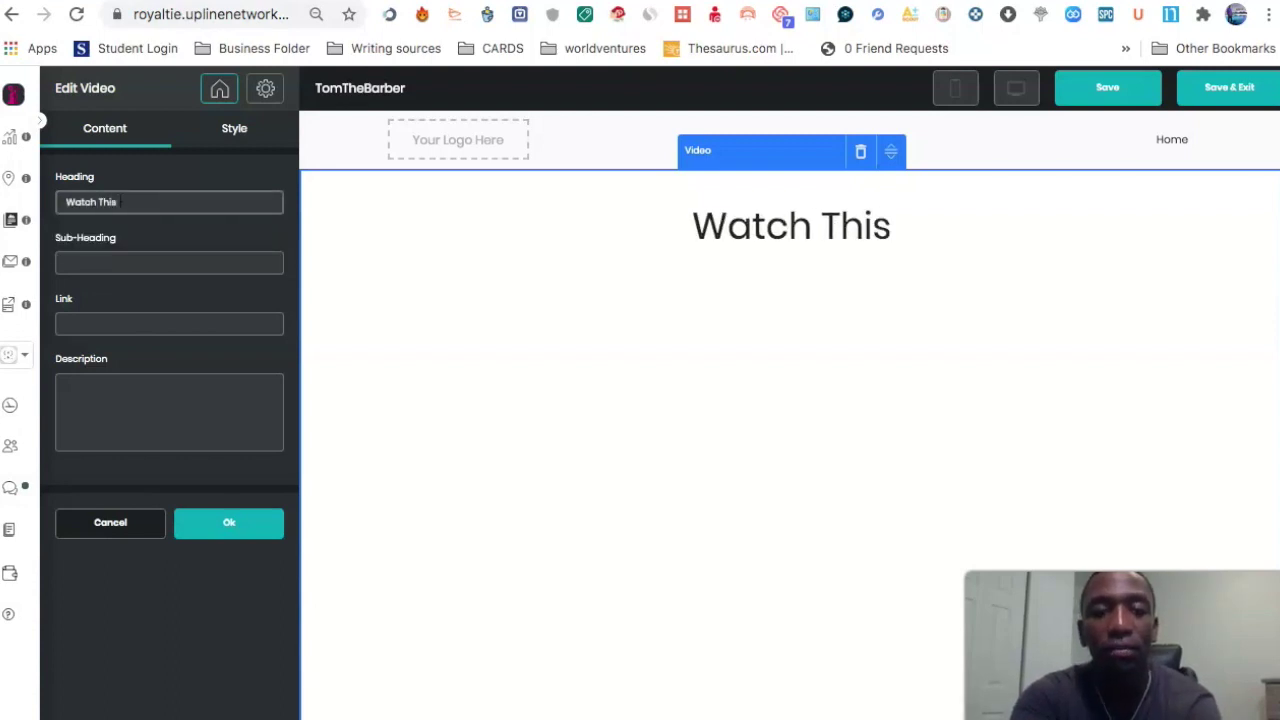
{"action": "type", "text": " V"}
{"action": "key", "text": "BackSpace"}
{"action": "type", "text": "Important"}
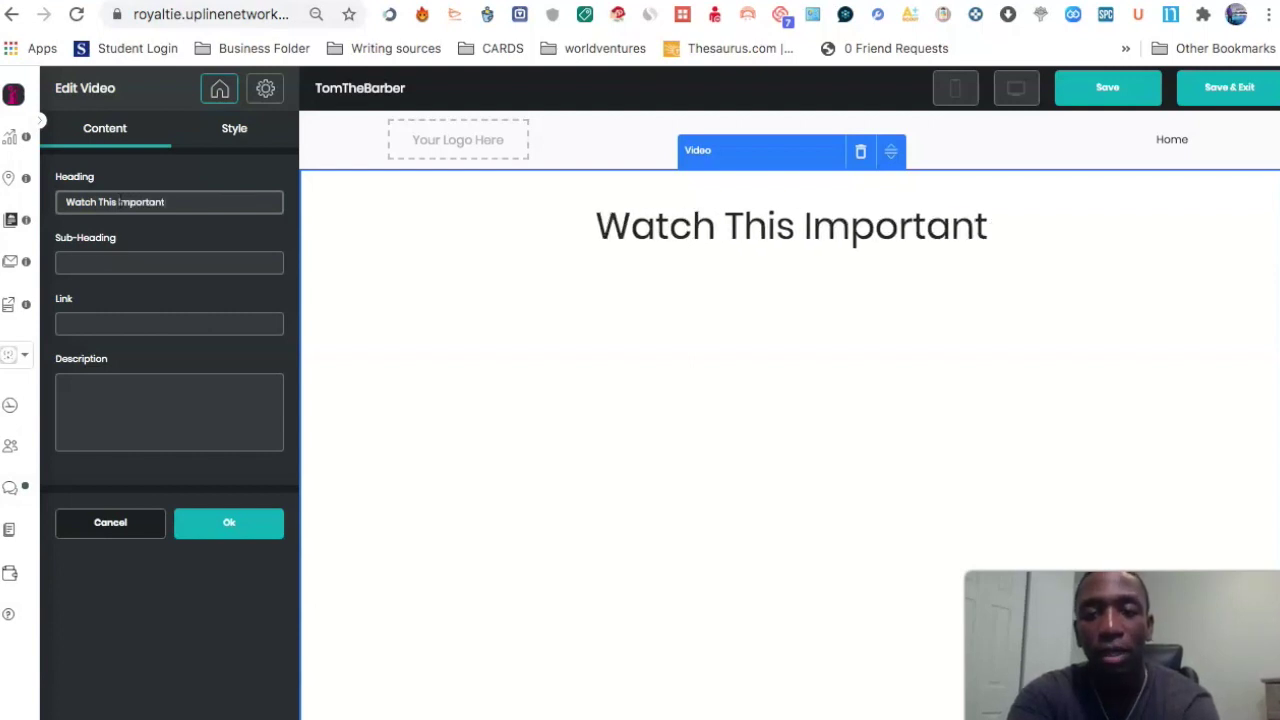
{"action": "type", "text": " Vide"}
{"action": "key", "text": "BackSpace"}
{"action": "type", "text": "deo"}
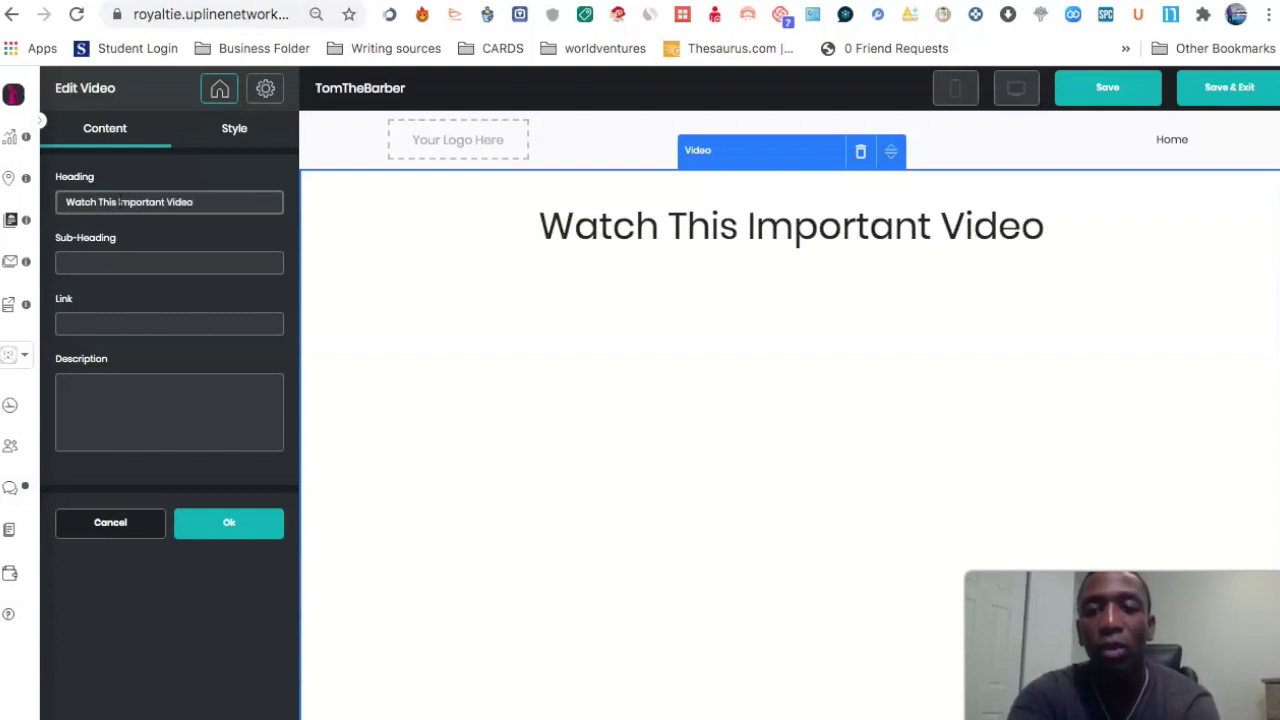
{"action": "type", "text": "... Don't Wait"}
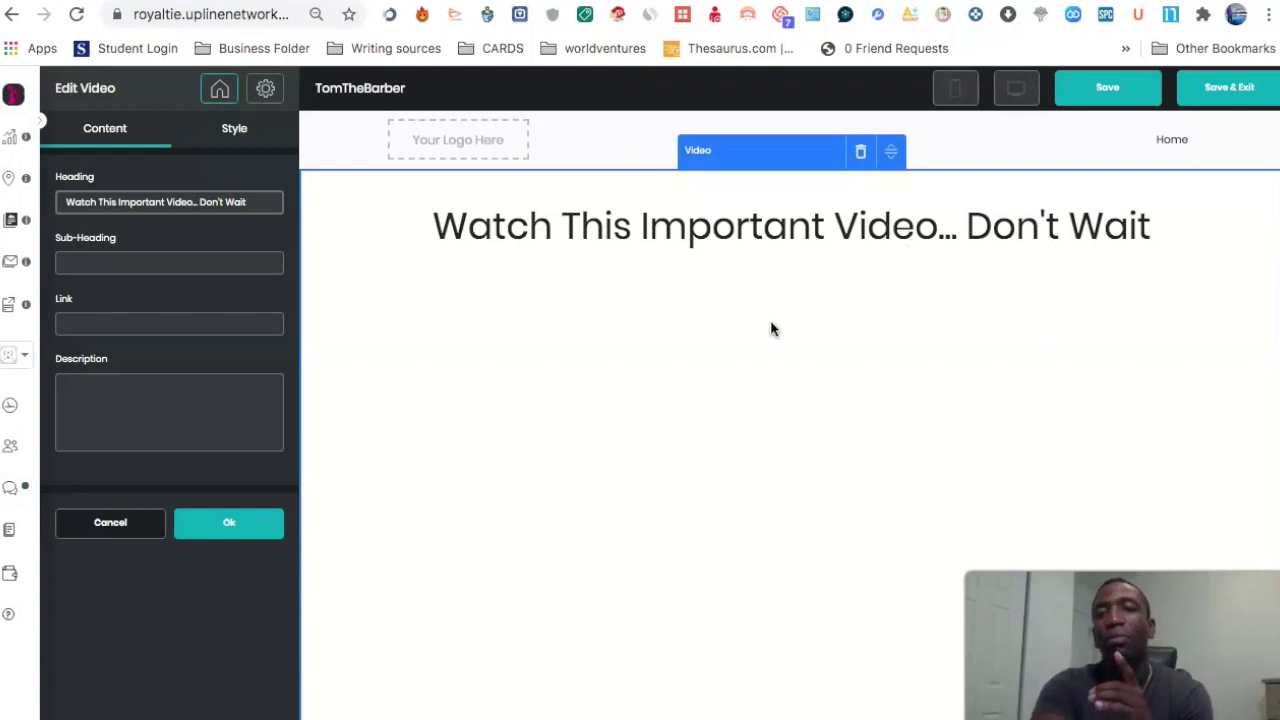
Step: Delete the Video section and then the wooden Tom's Barber hero banner, confirming each
{"action": "left_click", "coordinate": [861, 154]}
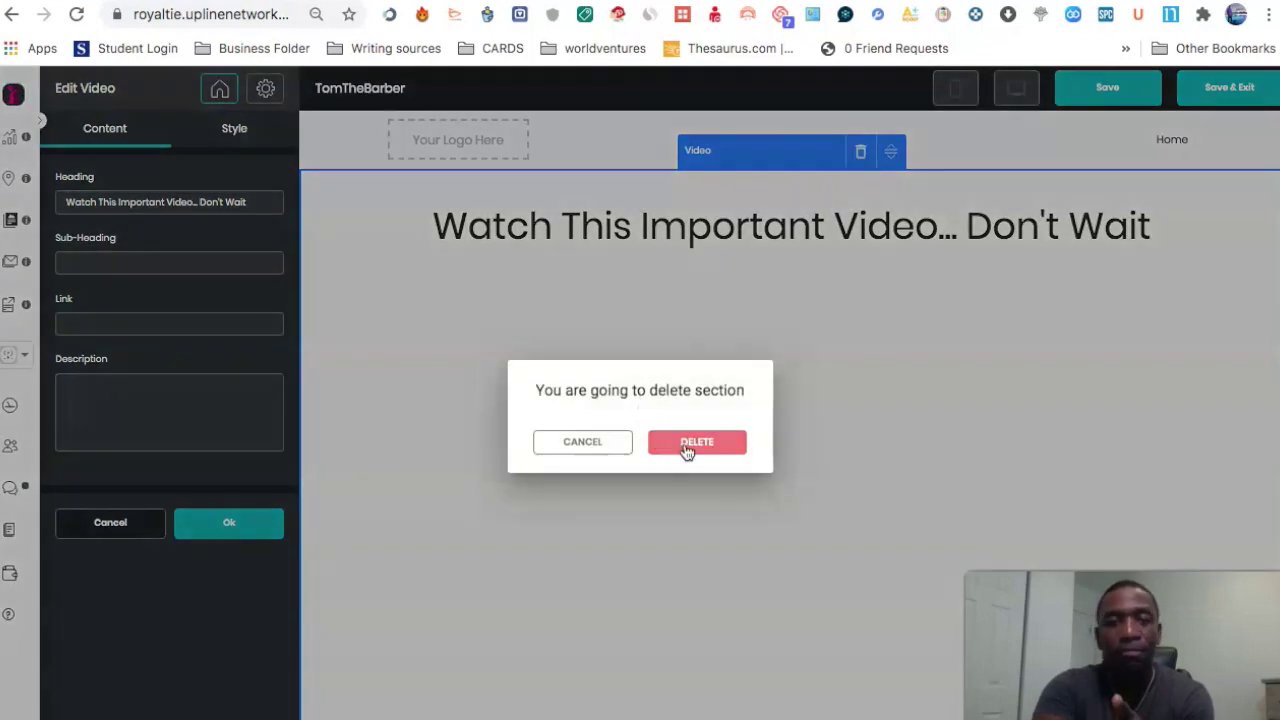
{"action": "left_click", "coordinate": [686, 450]}
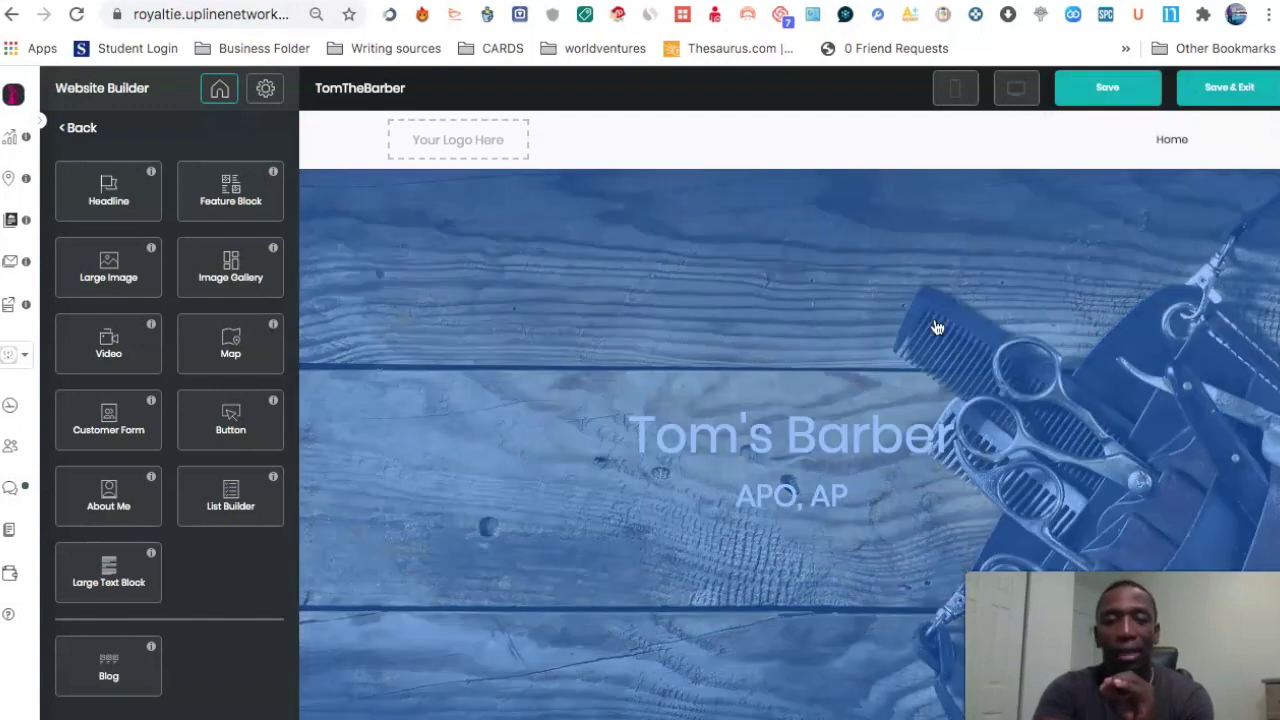
{"action": "left_click", "coordinate": [968, 325]}
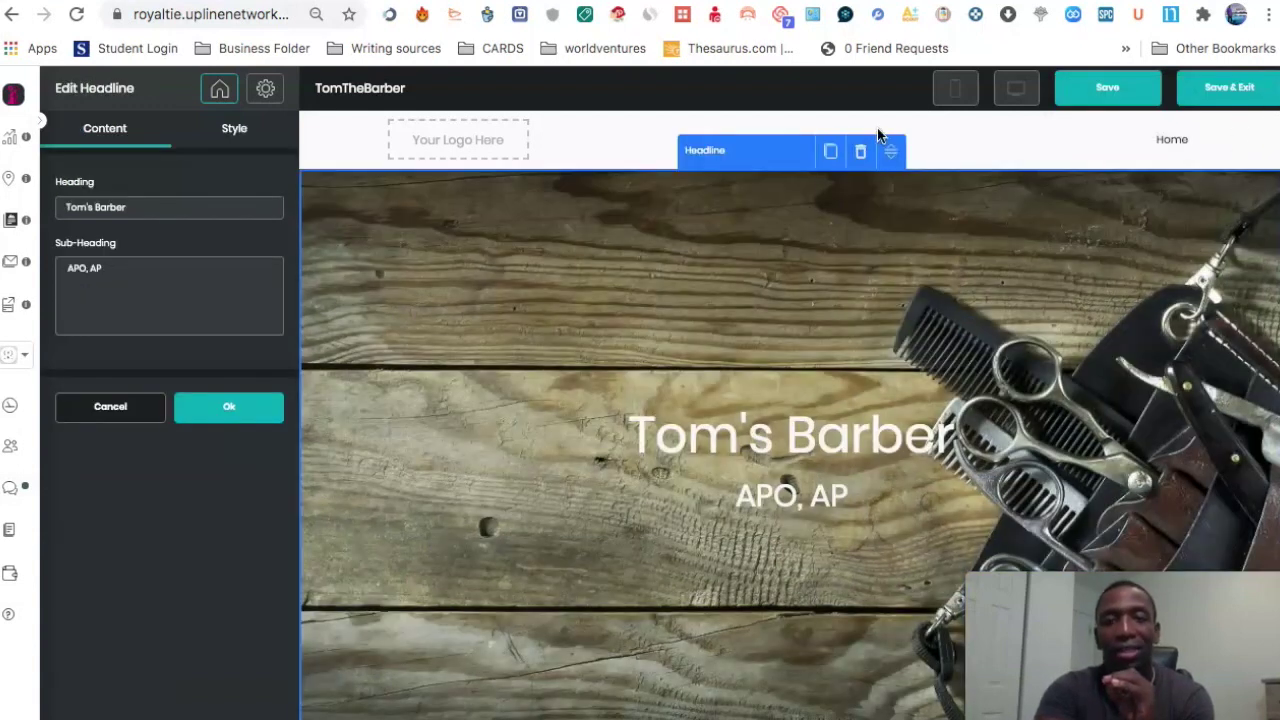
{"action": "left_click", "coordinate": [866, 155]}
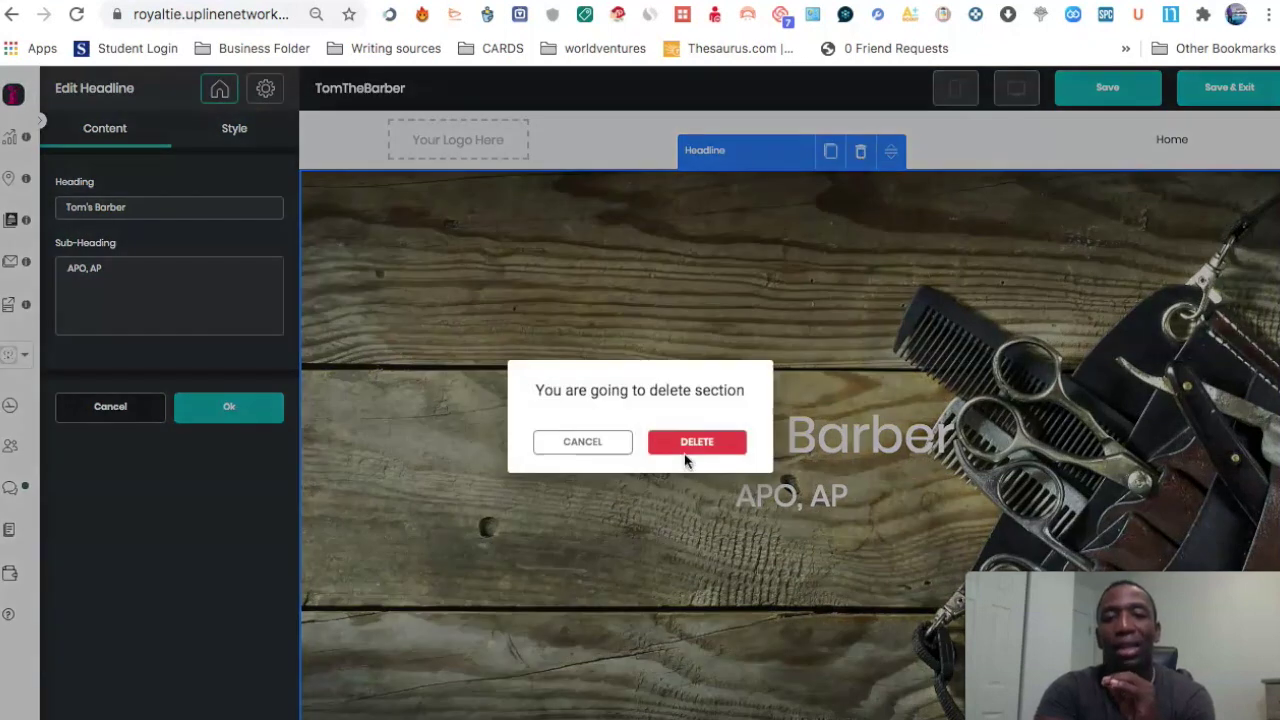
{"action": "left_click", "coordinate": [684, 456]}
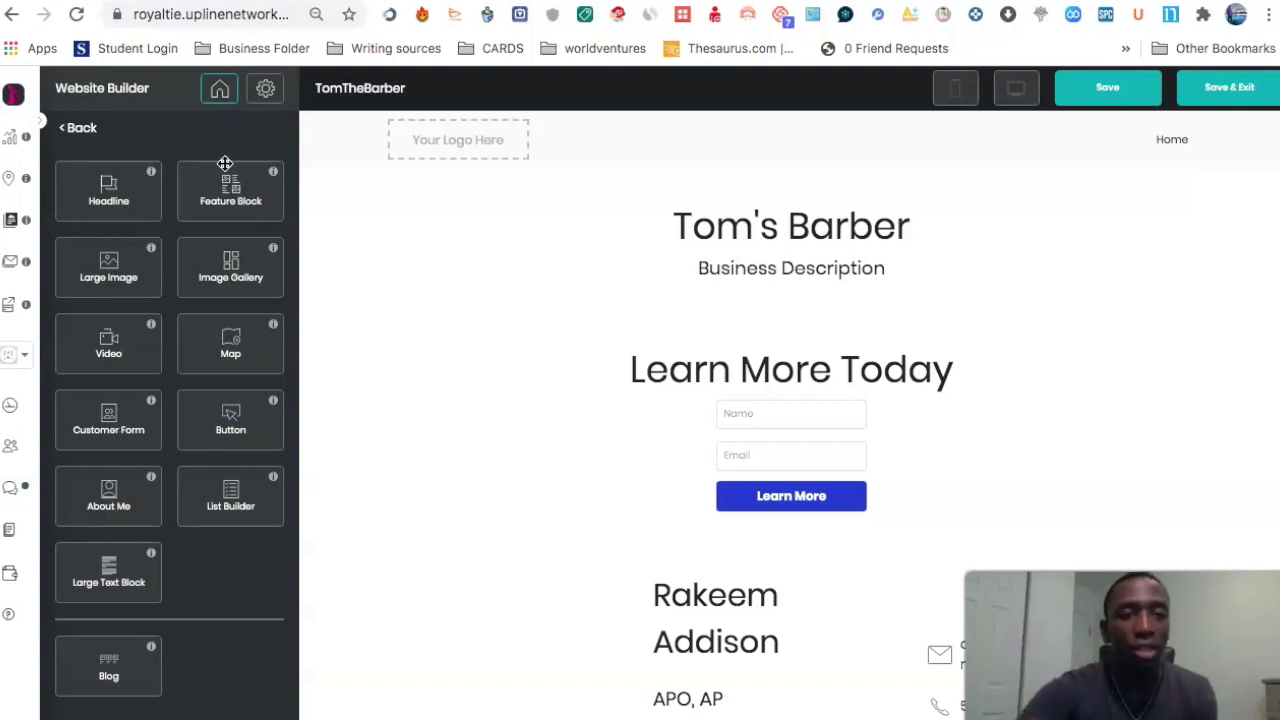
Step: Drag a Feature Block onto the top of the page above Tom's Barber
{"action": "left_click_drag", "start_coordinate": [225, 190], "coordinate": [743, 190]}
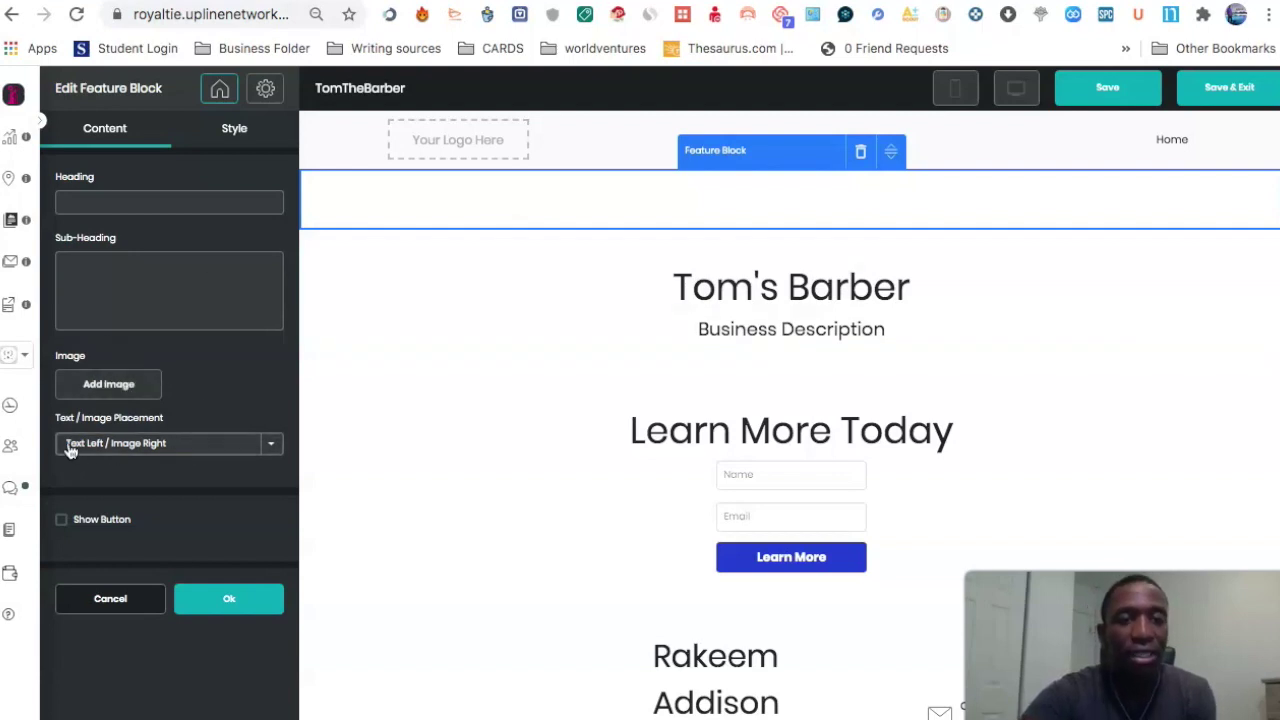
Step: Give the feature block text-right placement, heading 'Free Video Reveals' and sub-heading 'We will generate you leads'
{"action": "left_click", "coordinate": [273, 450]}
{"action": "left_click", "coordinate": [180, 452]}
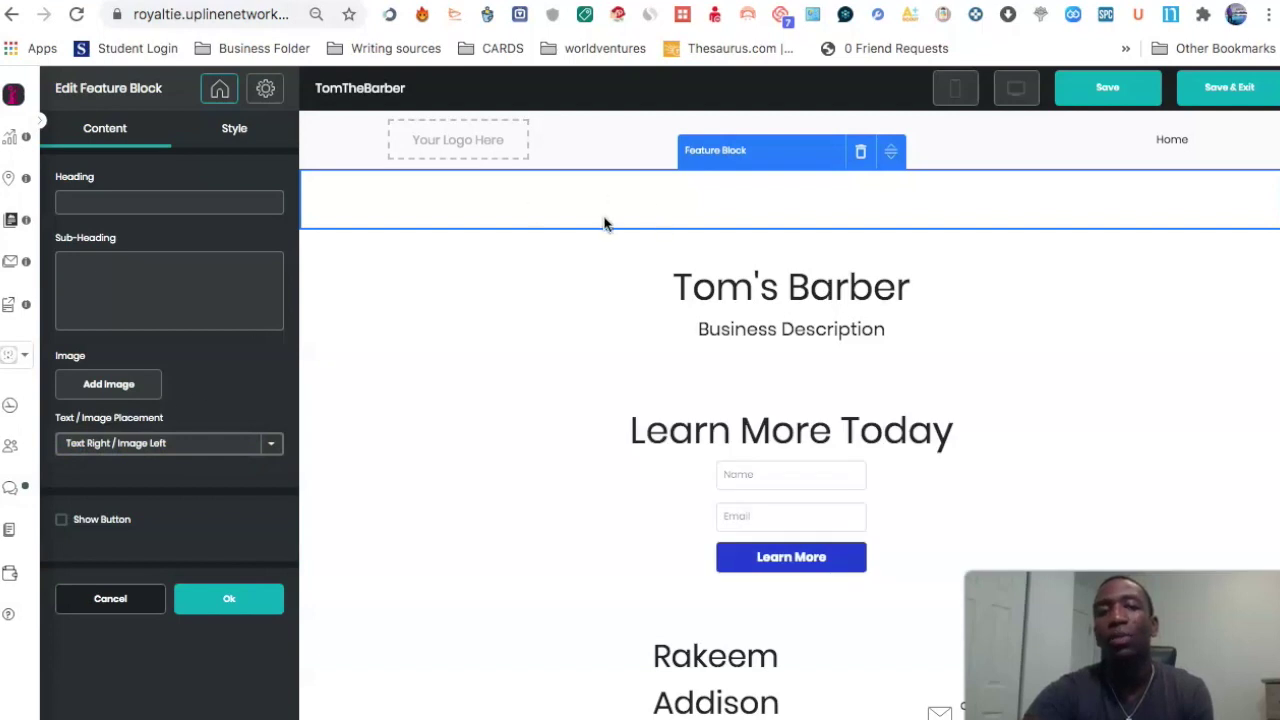
{"action": "left_click", "coordinate": [160, 201]}
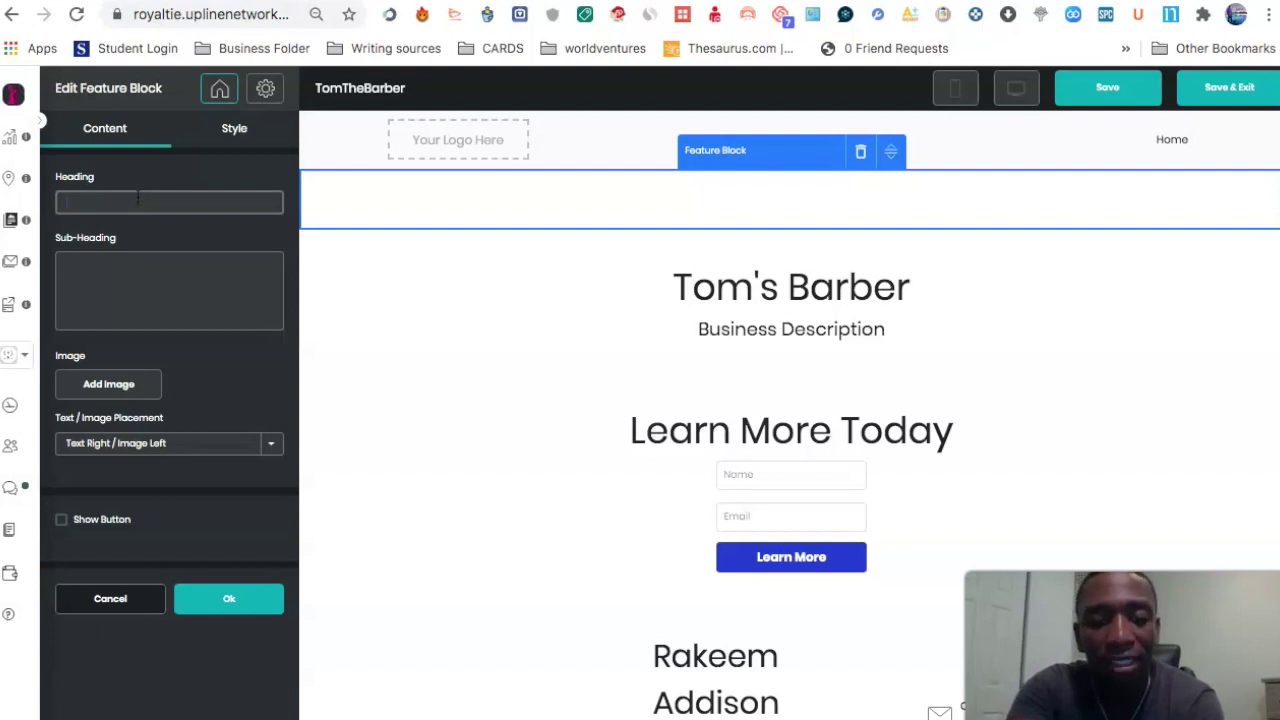
{"action": "type", "text": "Fre"}
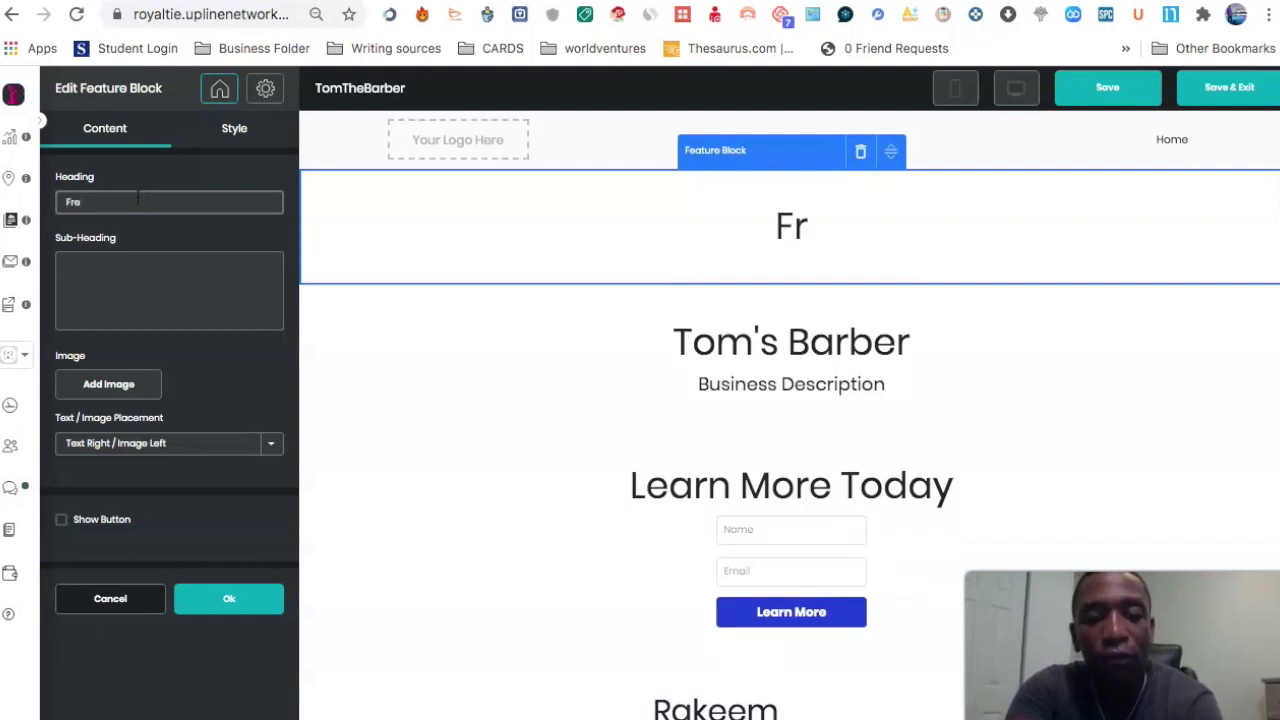
{"action": "type", "text": "e Video Reve"}
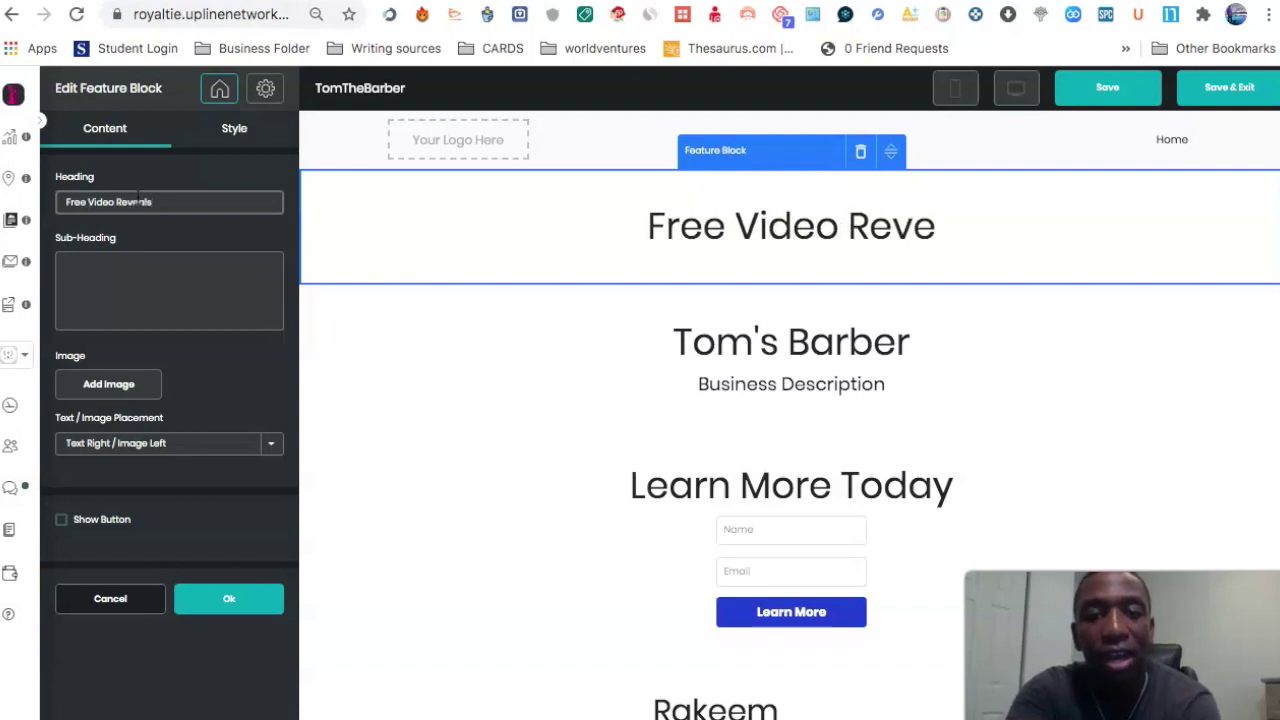
{"action": "type", "text": "als"}
{"action": "left_click", "coordinate": [174, 280]}
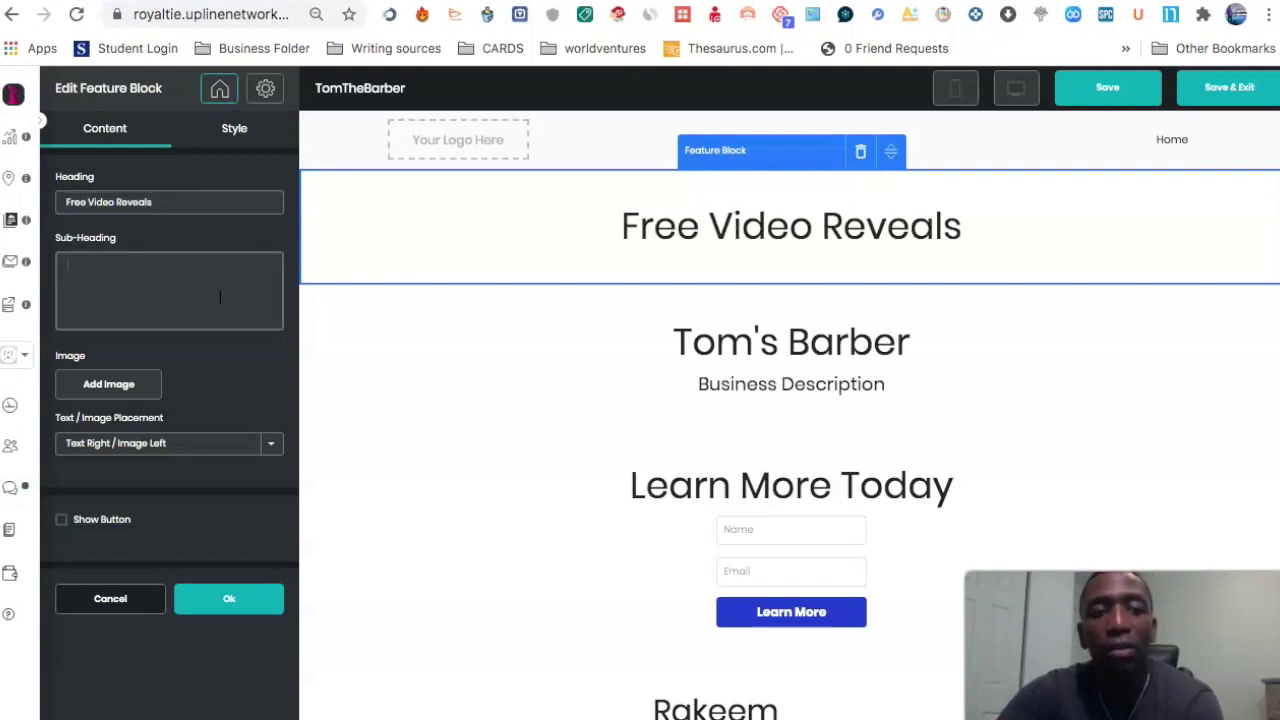
{"action": "type", "text": "We wi"}
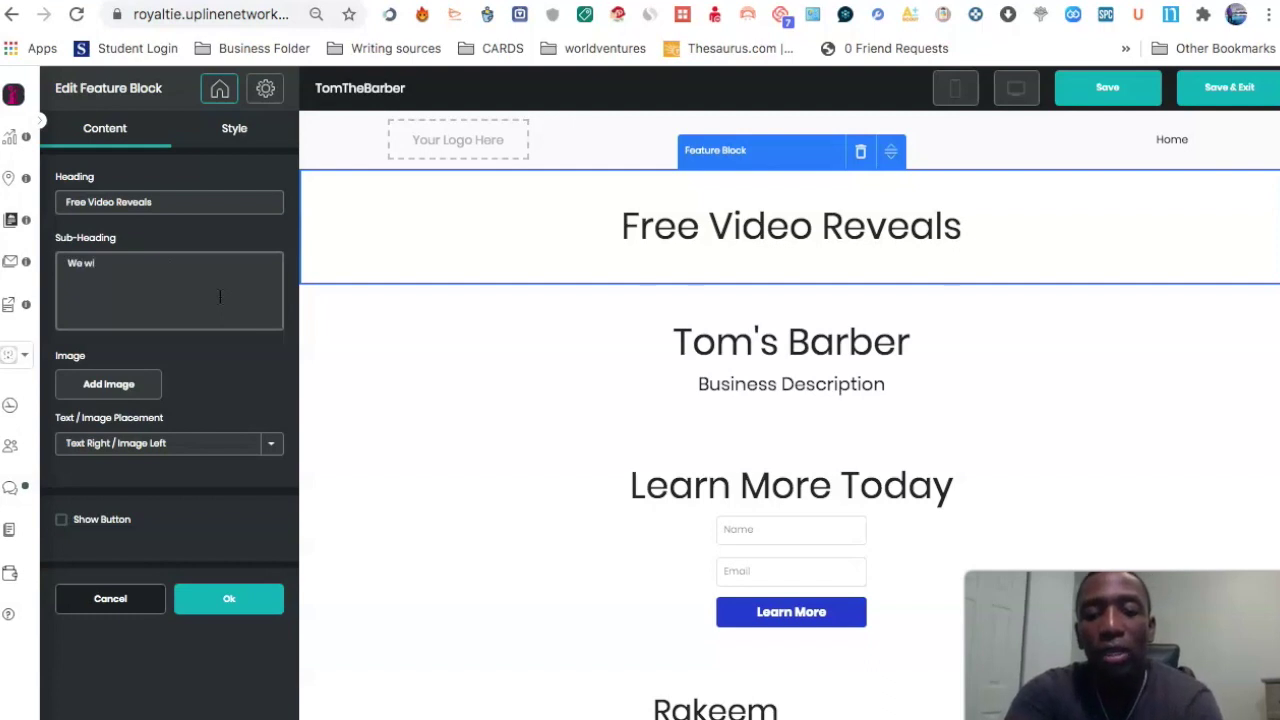
{"action": "type", "text": "ll genera"}
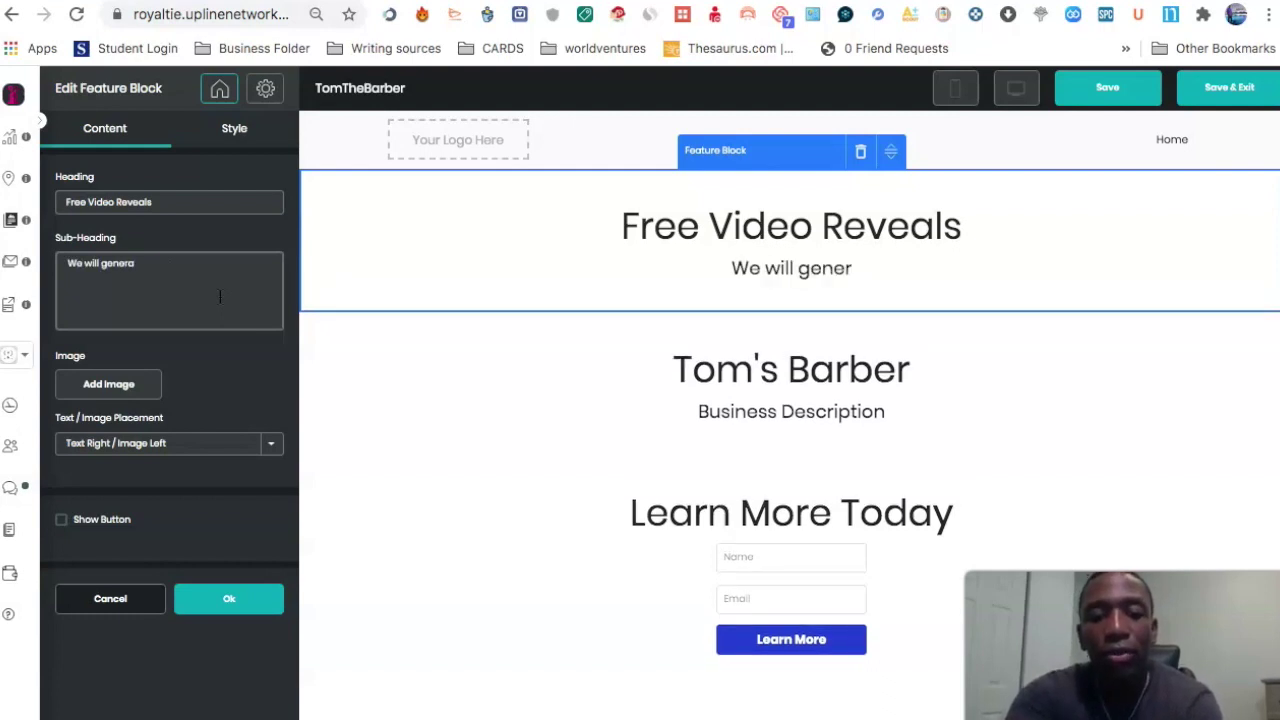
{"action": "type", "text": "te you leads"}
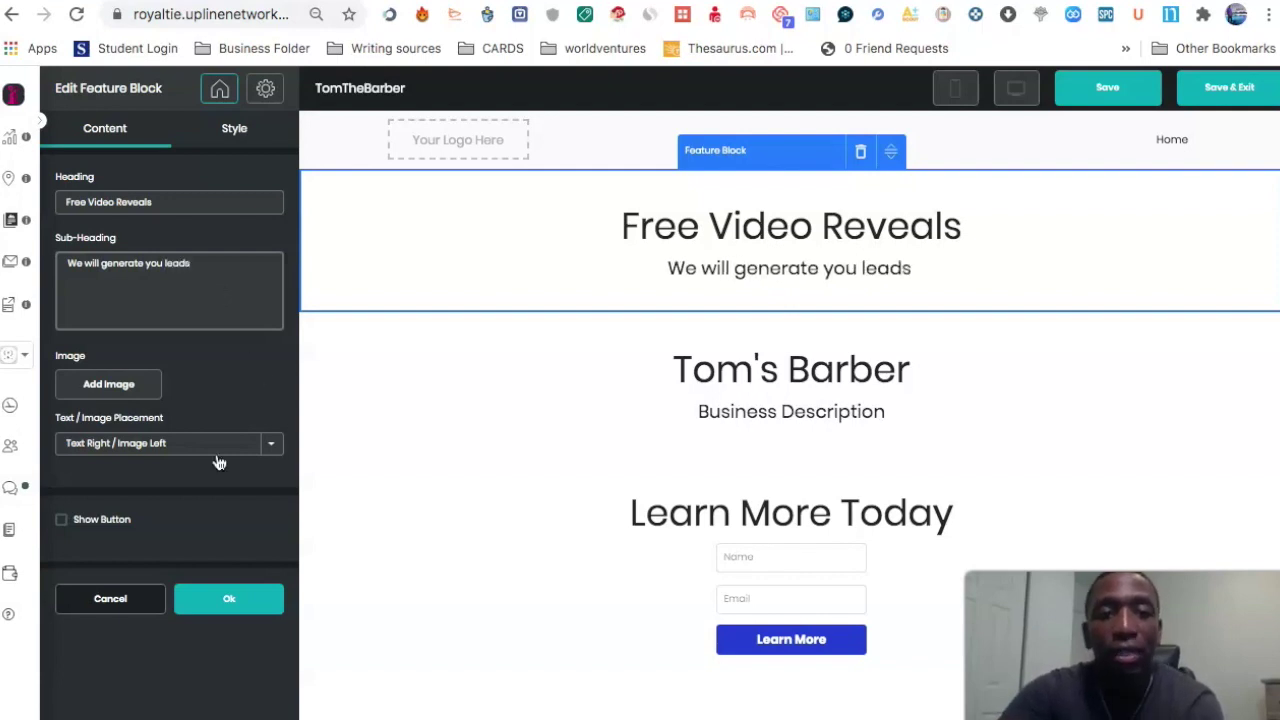
{"action": "left_click", "coordinate": [110, 384]}
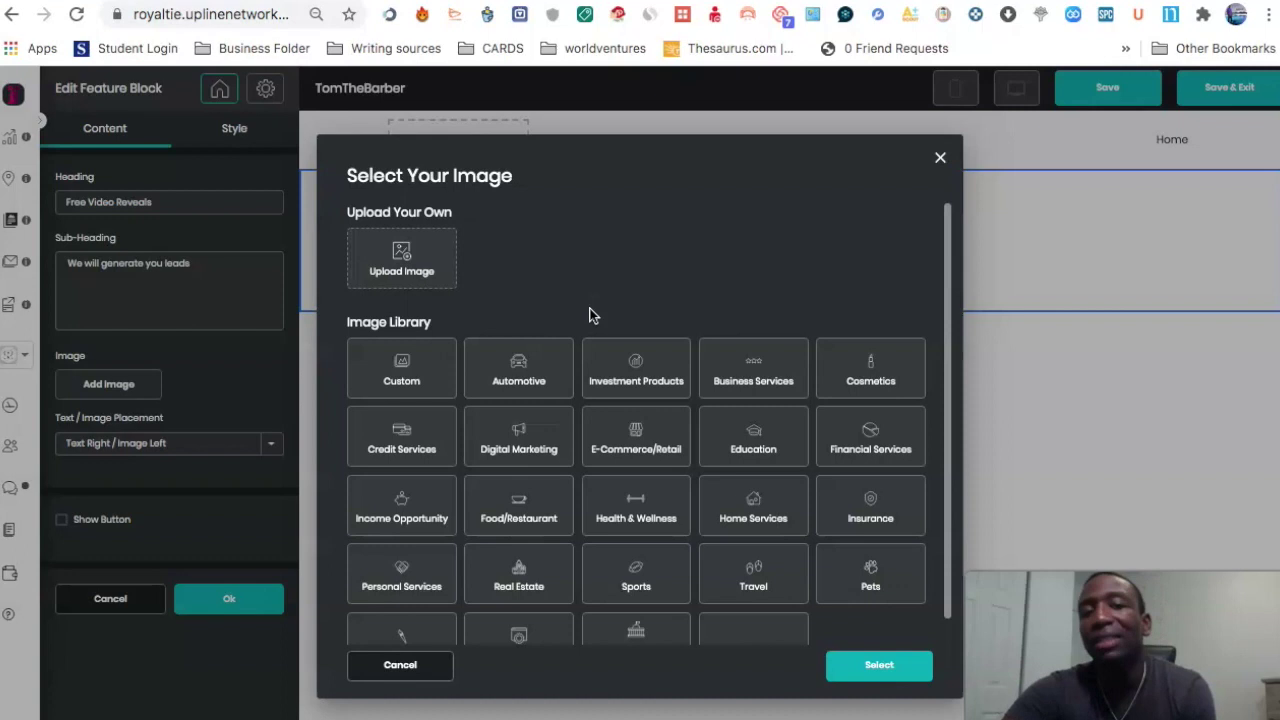
Step: Pick the barber-pole photo from the Personal Services image library and accept its crop
{"action": "scroll", "coordinate": [638, 210], "scroll_direction": "down", "scroll_amount": 1}
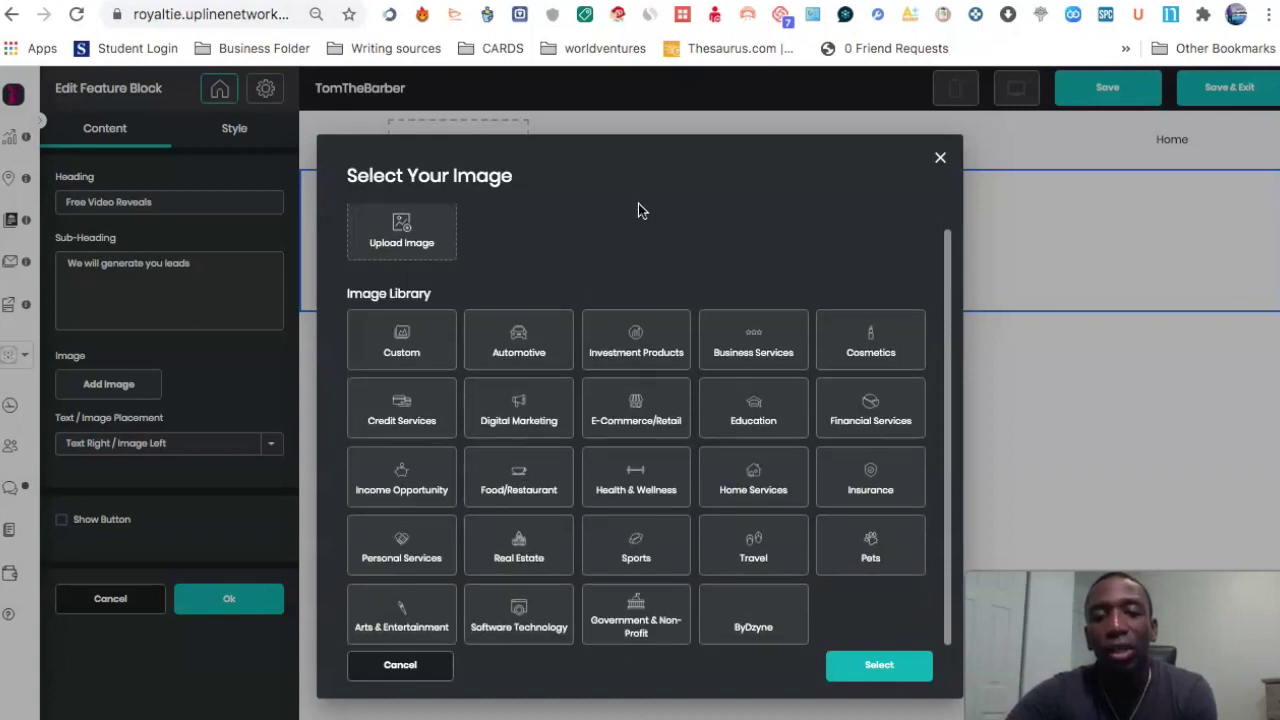
{"action": "left_click", "coordinate": [414, 540]}
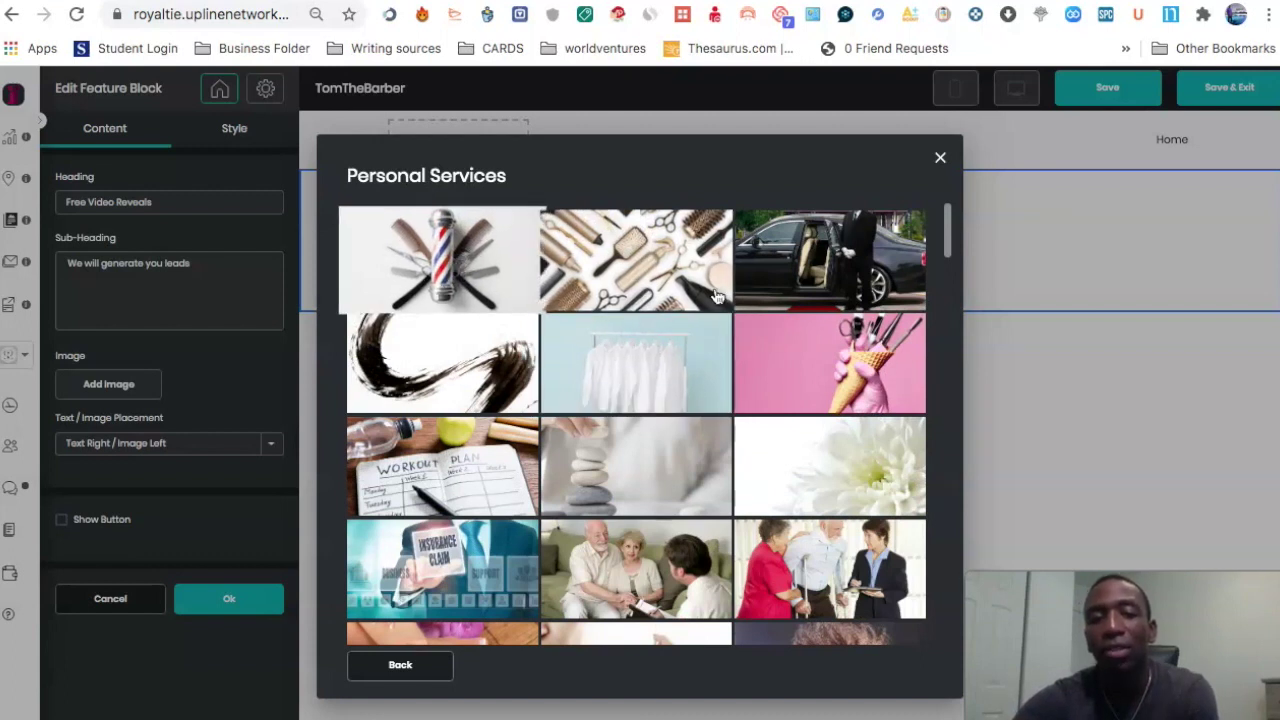
{"action": "scroll", "coordinate": [779, 337], "scroll_direction": "down", "scroll_amount": 2}
{"action": "scroll", "coordinate": [779, 337], "scroll_direction": "down", "scroll_amount": 6}
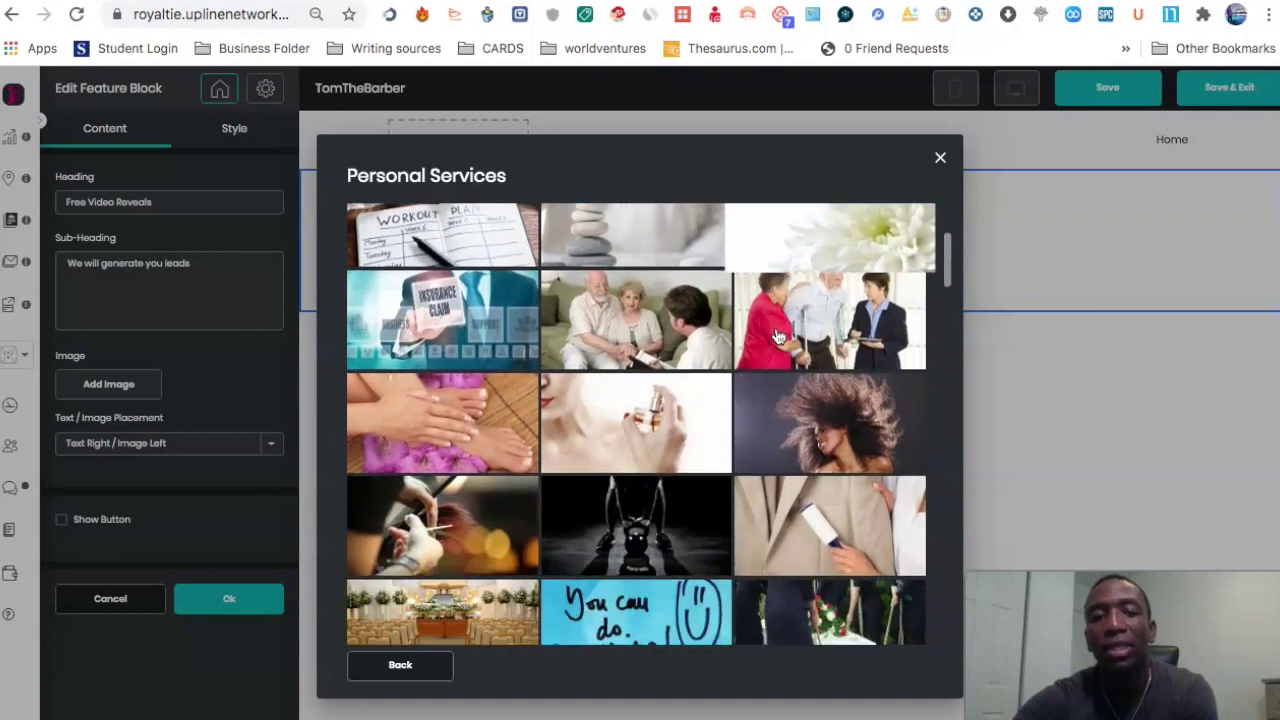
{"action": "scroll", "coordinate": [779, 337], "scroll_direction": "down", "scroll_amount": 3}
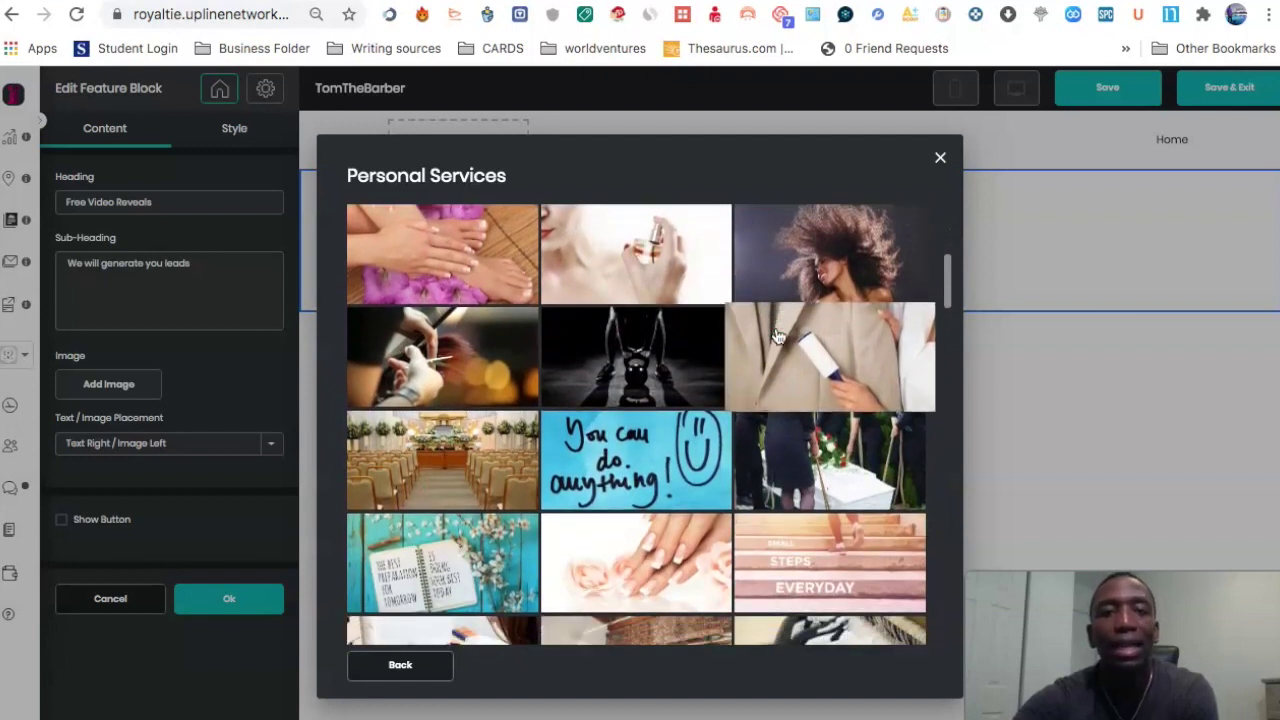
{"action": "scroll", "coordinate": [779, 337], "scroll_direction": "down", "scroll_amount": 8}
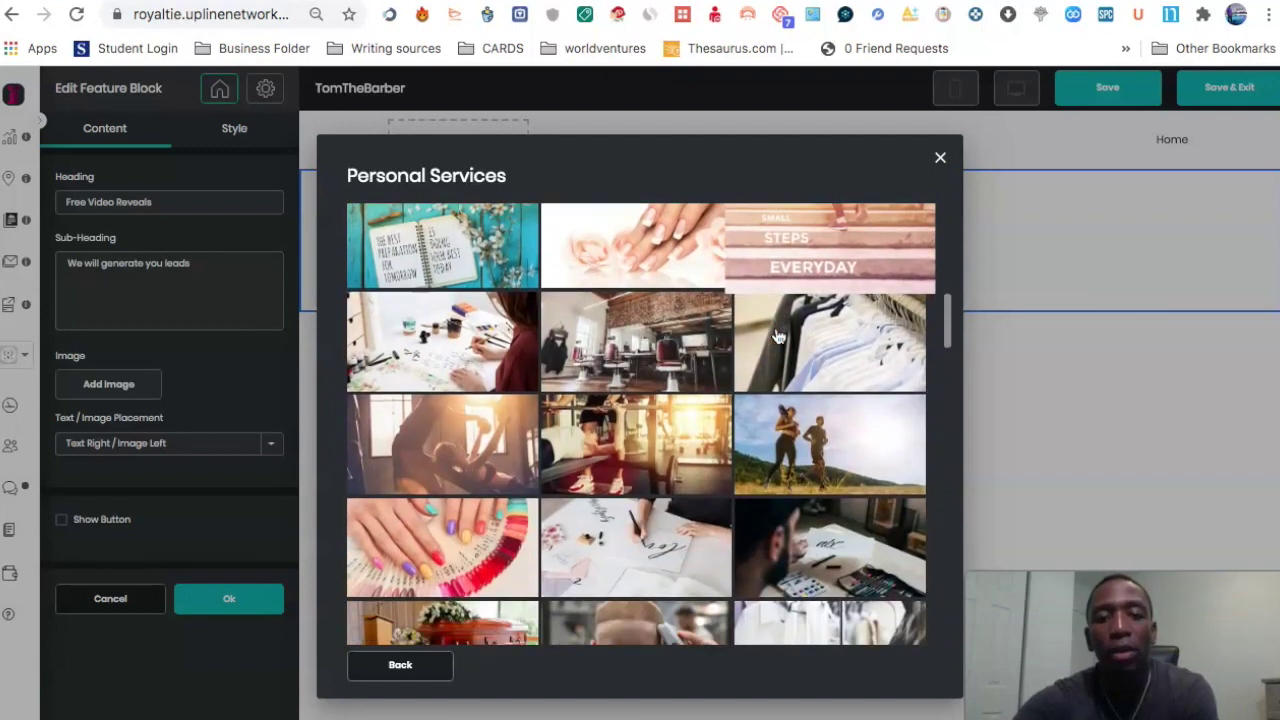
{"action": "scroll", "coordinate": [779, 337], "scroll_direction": "down", "scroll_amount": 7}
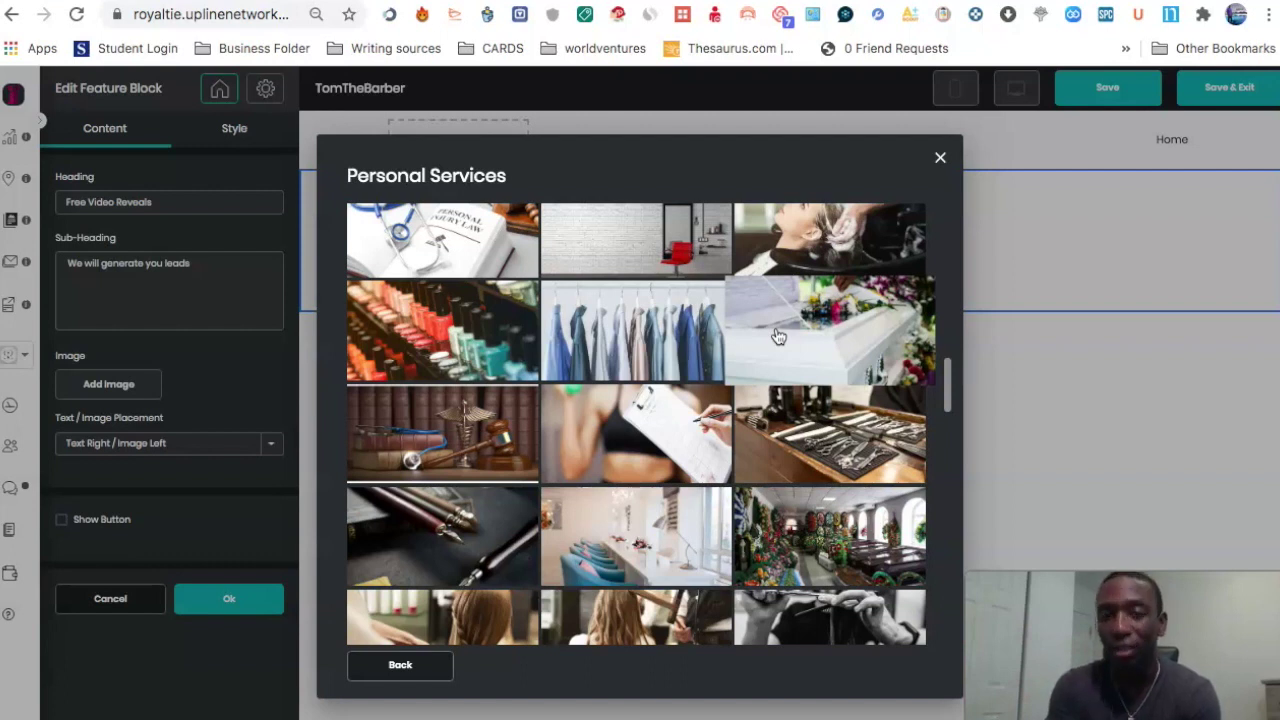
{"action": "scroll", "coordinate": [846, 369], "scroll_direction": "down", "scroll_amount": 3}
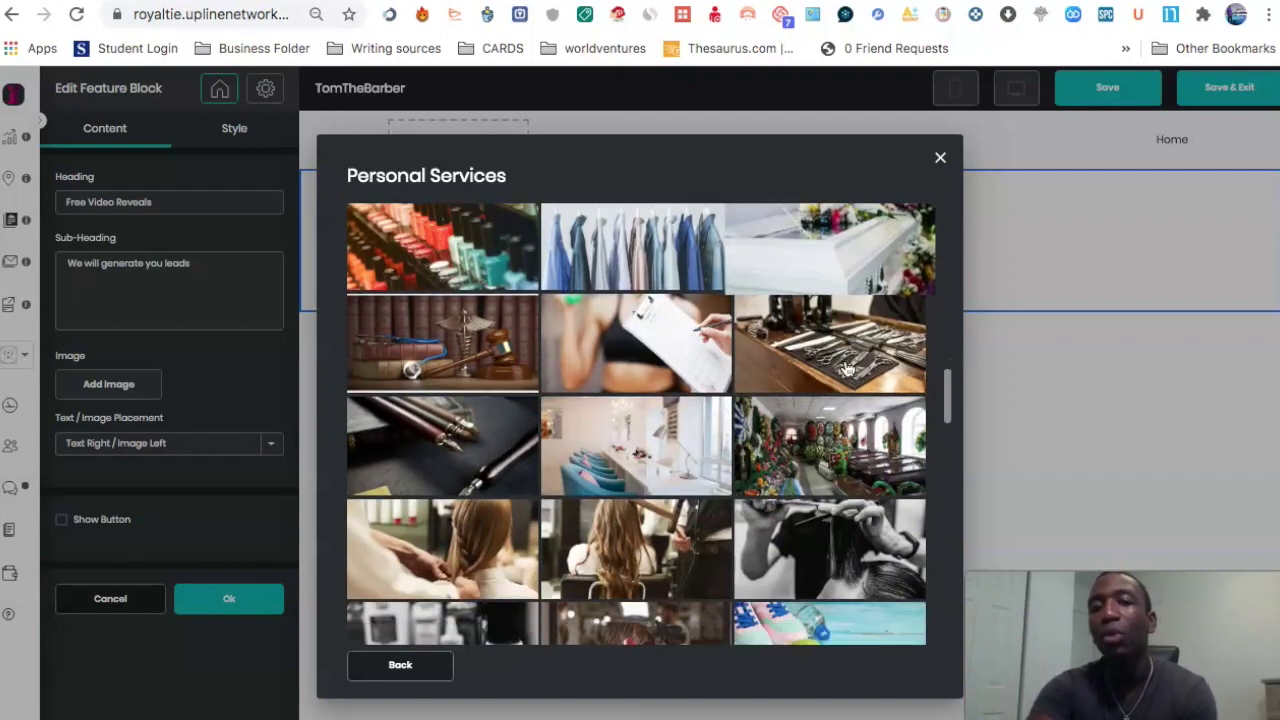
{"action": "scroll", "coordinate": [846, 369], "scroll_direction": "down", "scroll_amount": 5}
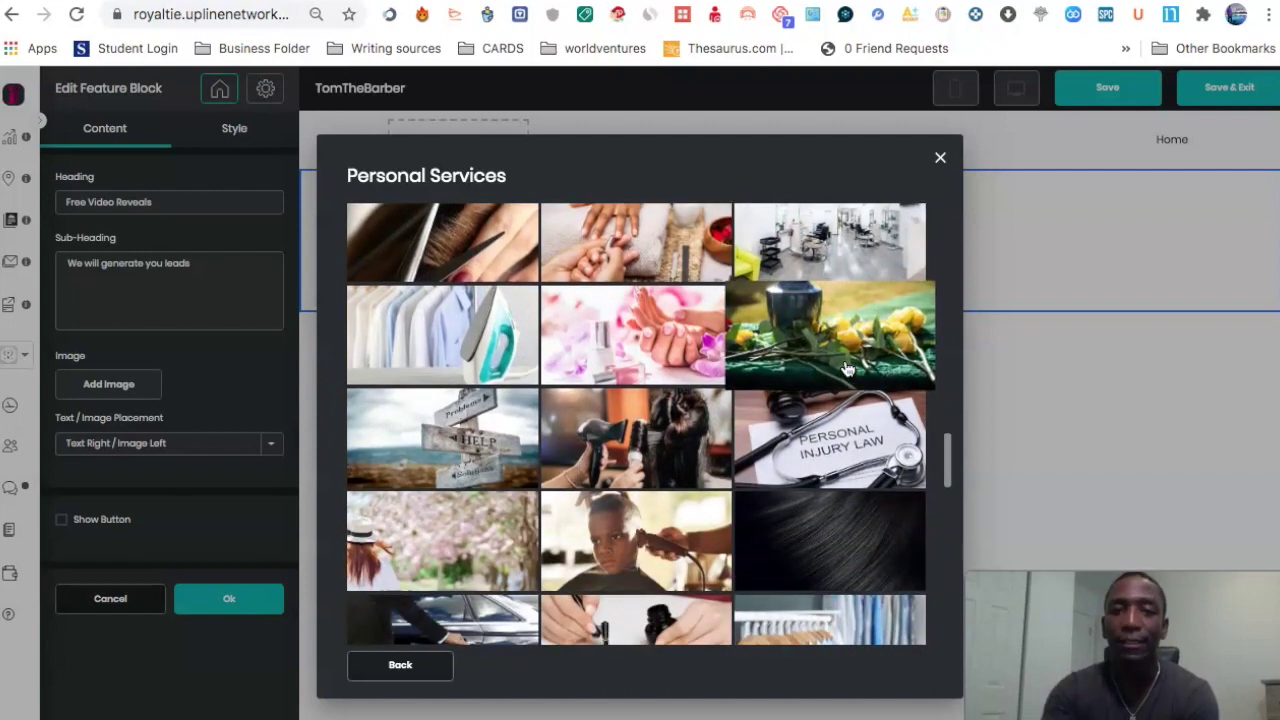
{"action": "scroll", "coordinate": [783, 442], "scroll_direction": "up", "scroll_amount": 8}
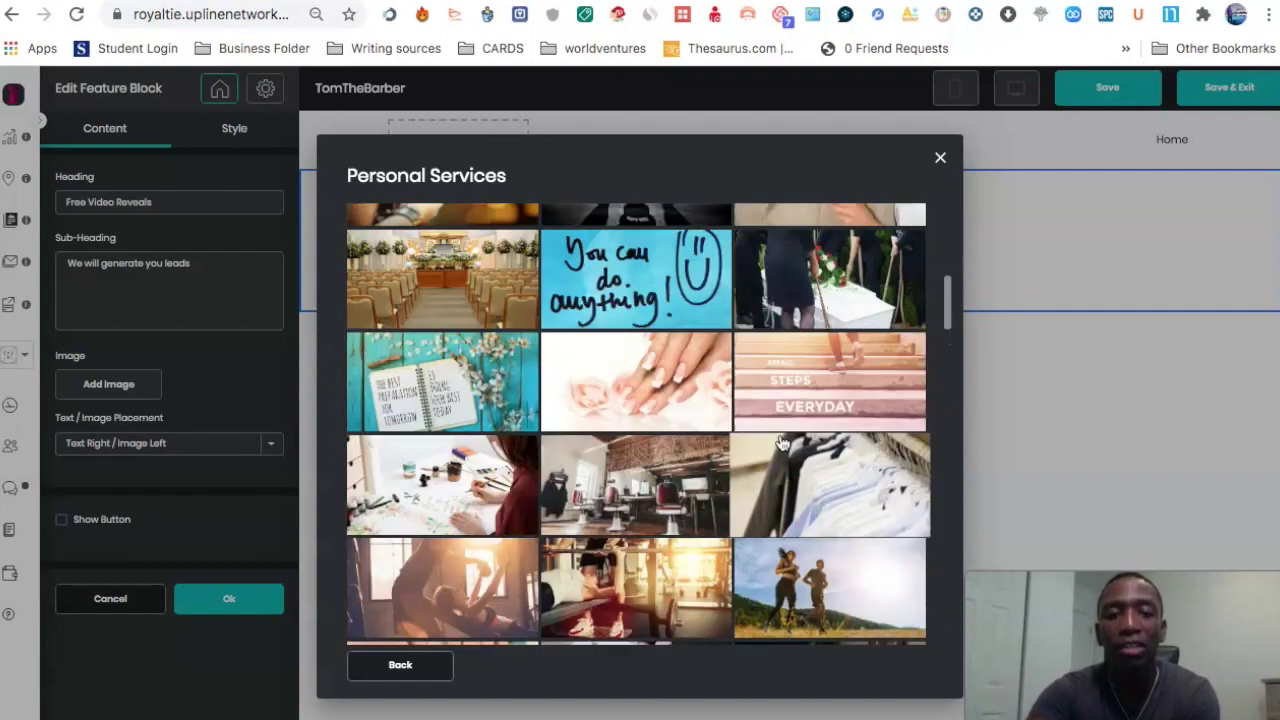
{"action": "scroll", "coordinate": [783, 442], "scroll_direction": "up", "scroll_amount": 5}
{"action": "left_click", "coordinate": [400, 275]}
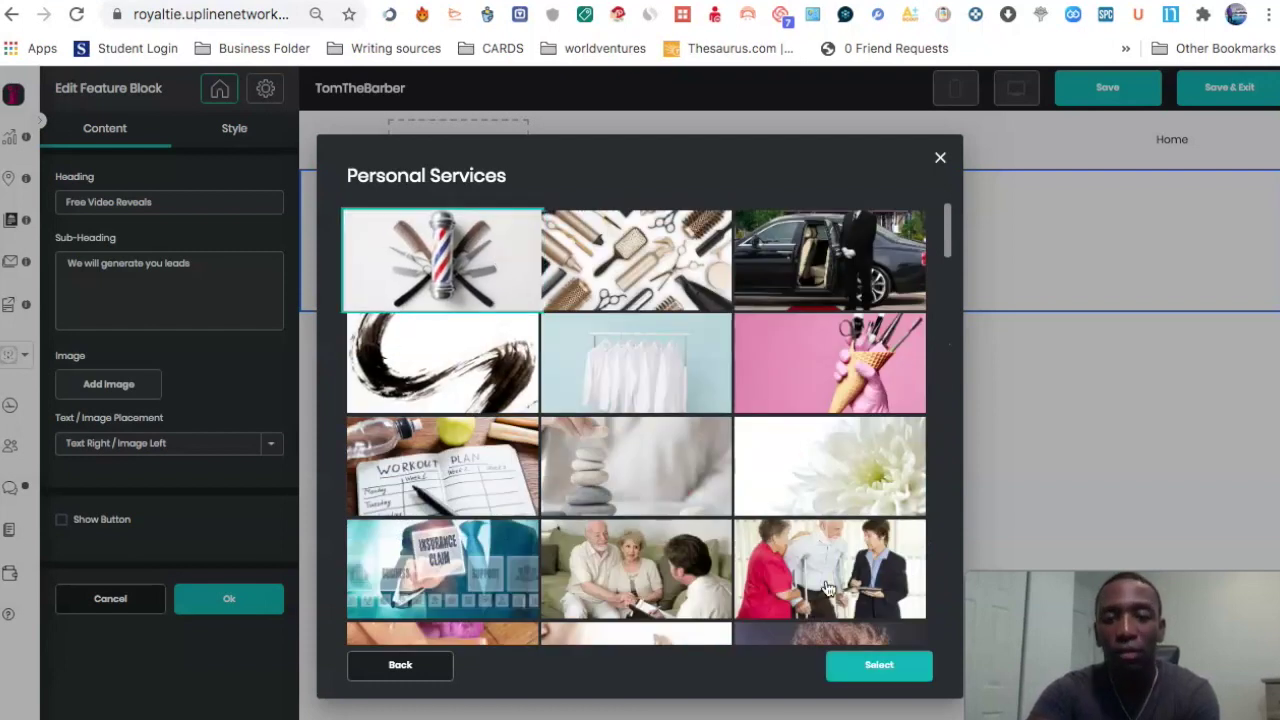
{"action": "left_click", "coordinate": [886, 664]}
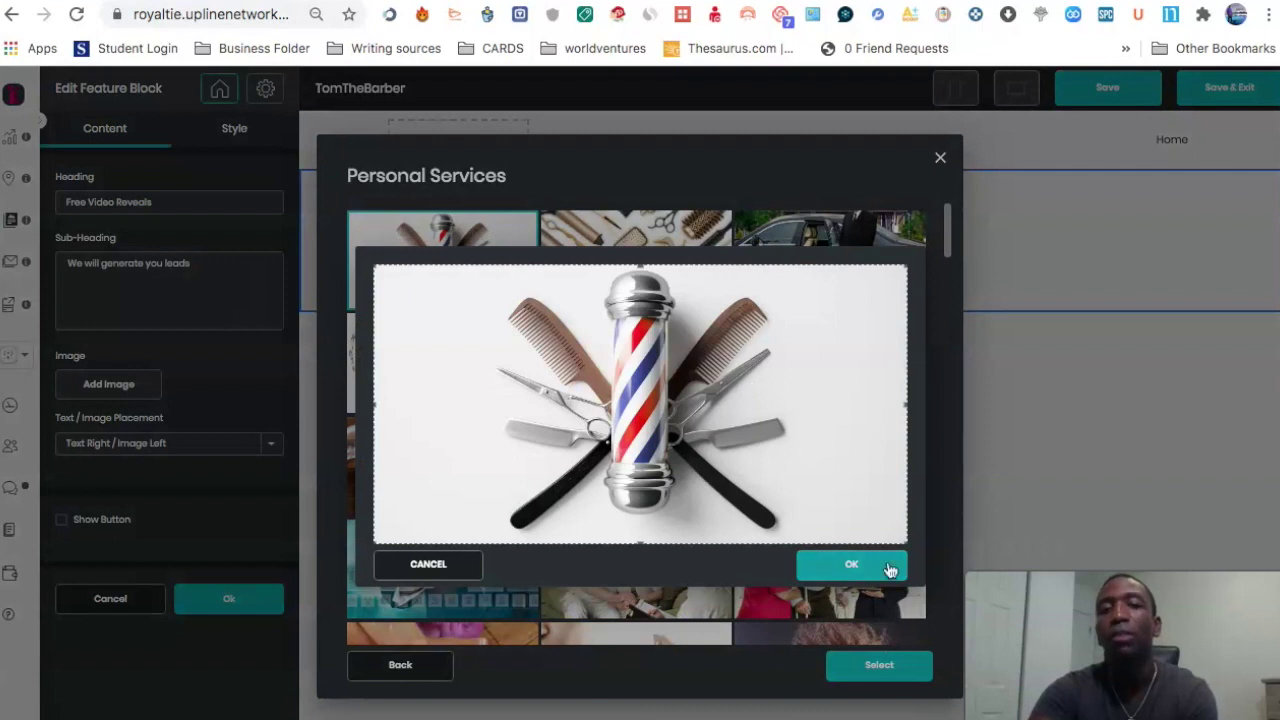
{"action": "left_click", "coordinate": [889, 566]}
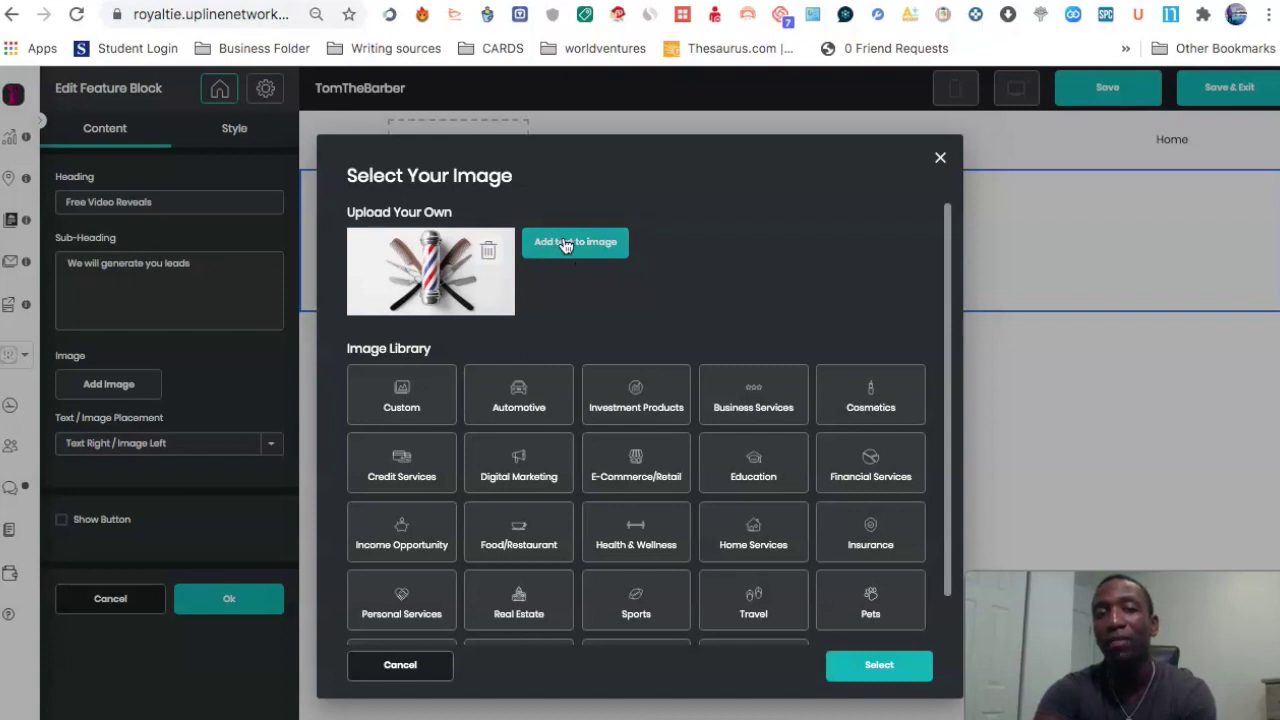
{"action": "left_click", "coordinate": [566, 246]}
{"action": "left_click", "coordinate": [297, 450]}
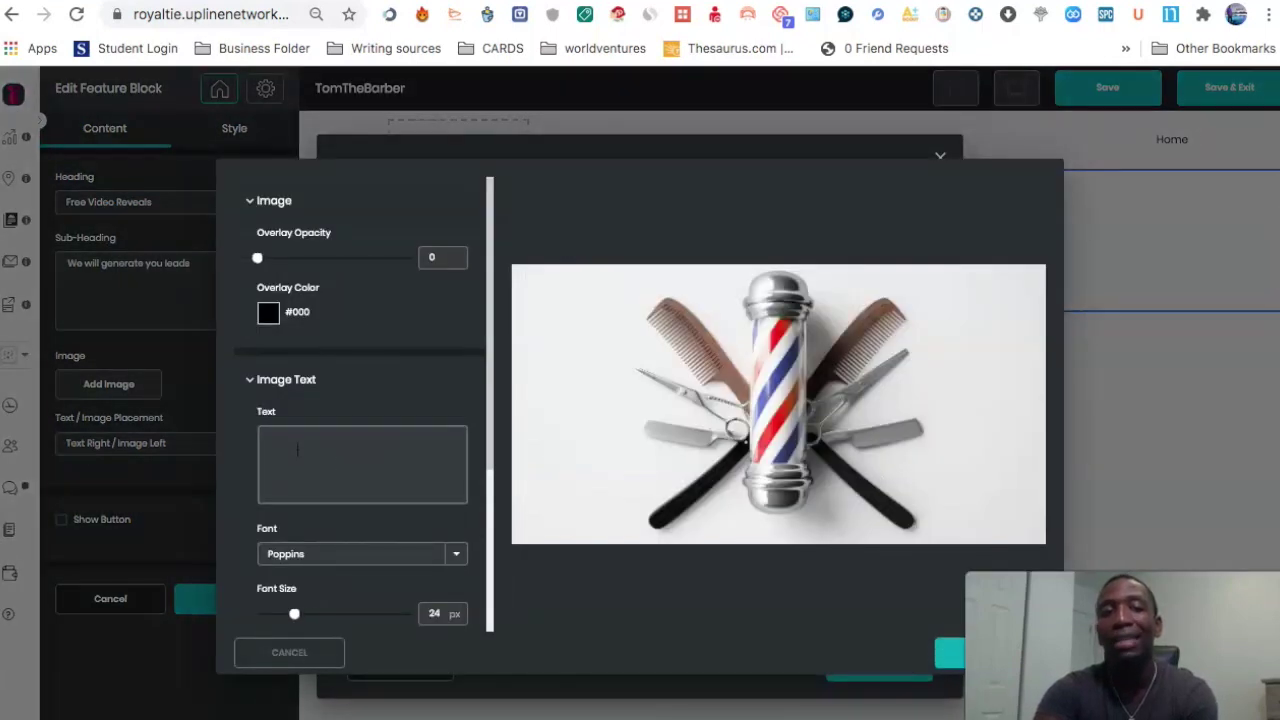
{"action": "scroll", "coordinate": [408, 474], "scroll_direction": "down", "scroll_amount": 1}
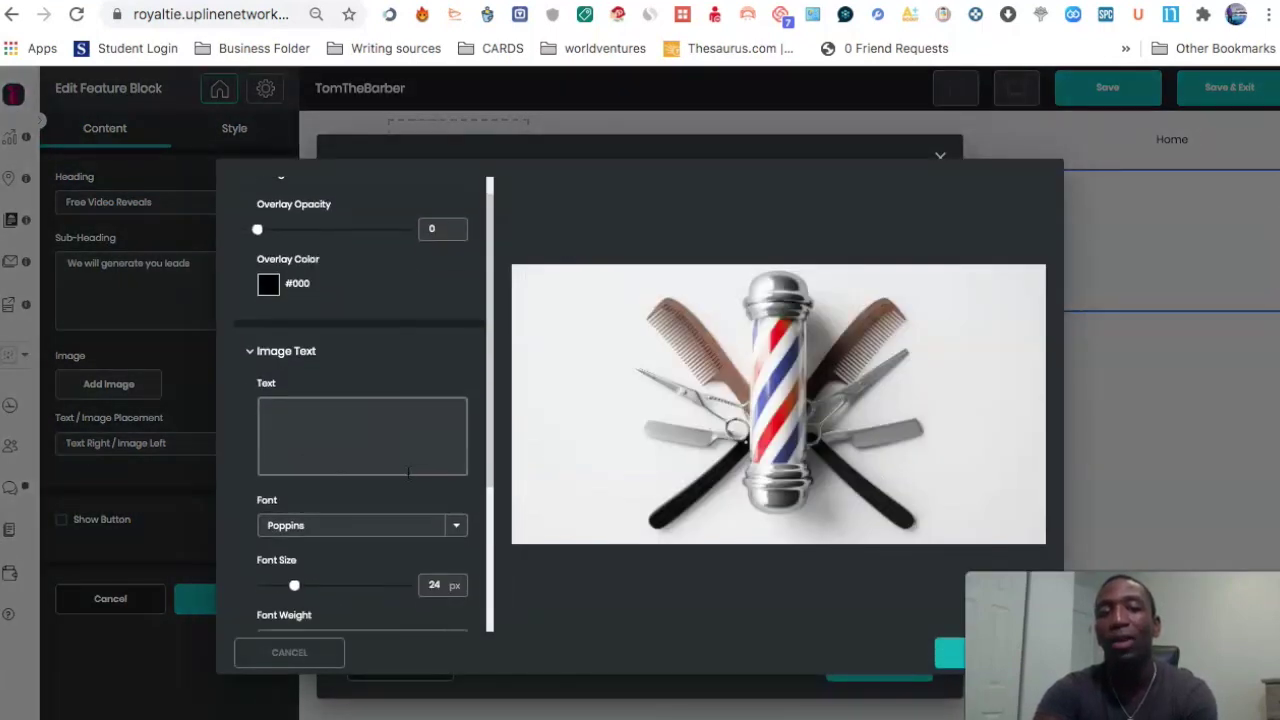
{"action": "type", "text": "Rakeem"}
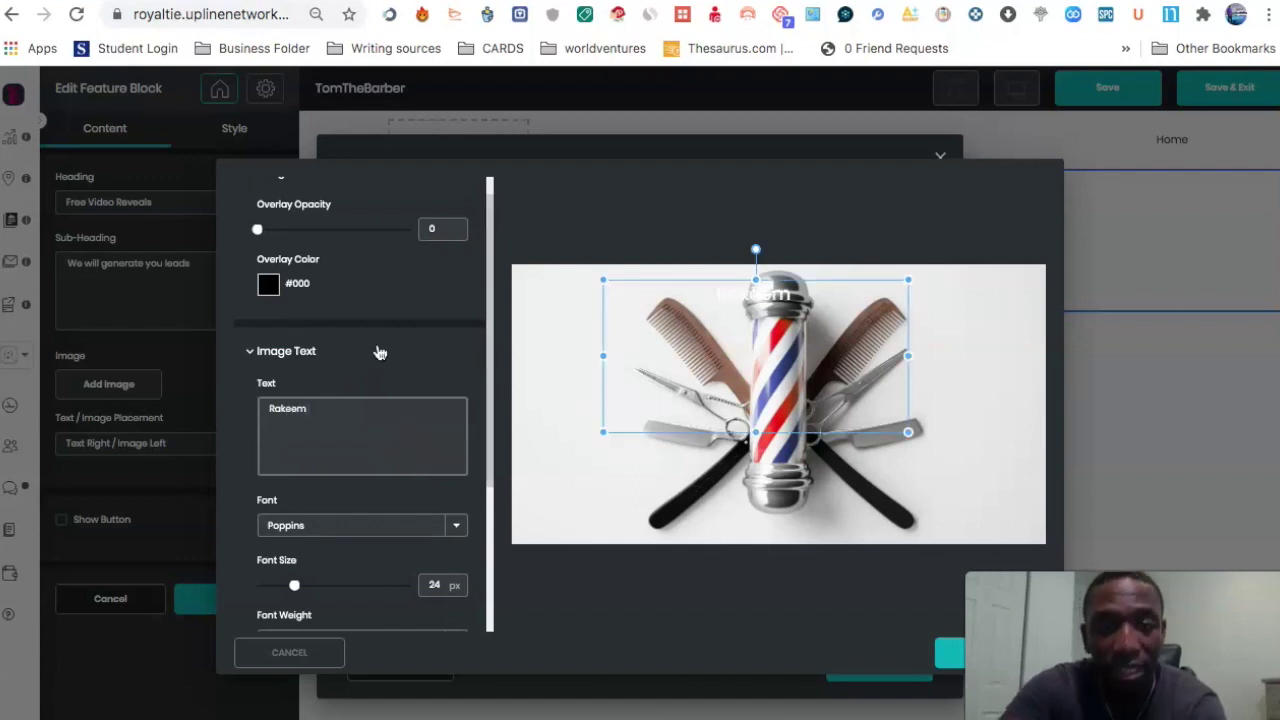
{"action": "scroll", "coordinate": [388, 332], "scroll_direction": "down", "scroll_amount": 8}
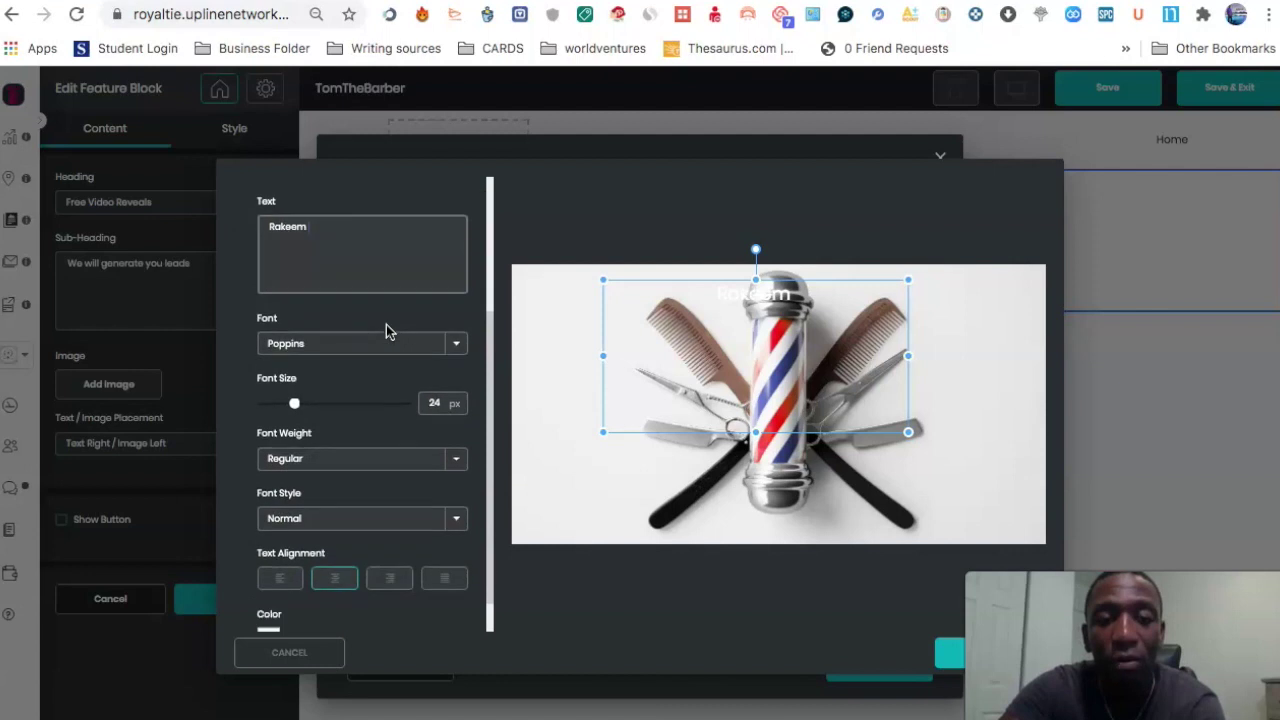
{"action": "left_click", "coordinate": [268, 598]}
{"action": "left_click_drag", "start_coordinate": [366, 610], "coordinate": [490, 592]}
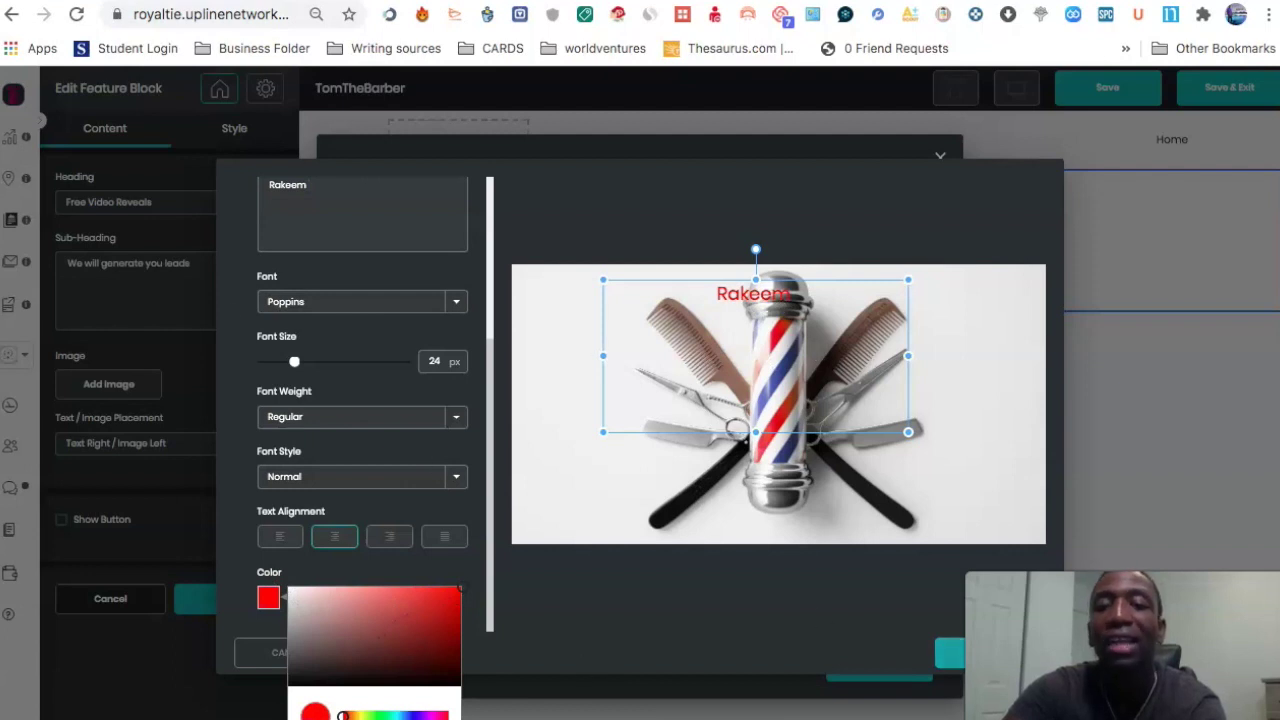
{"action": "left_click", "coordinate": [958, 620]}
{"action": "left_click", "coordinate": [300, 658]}
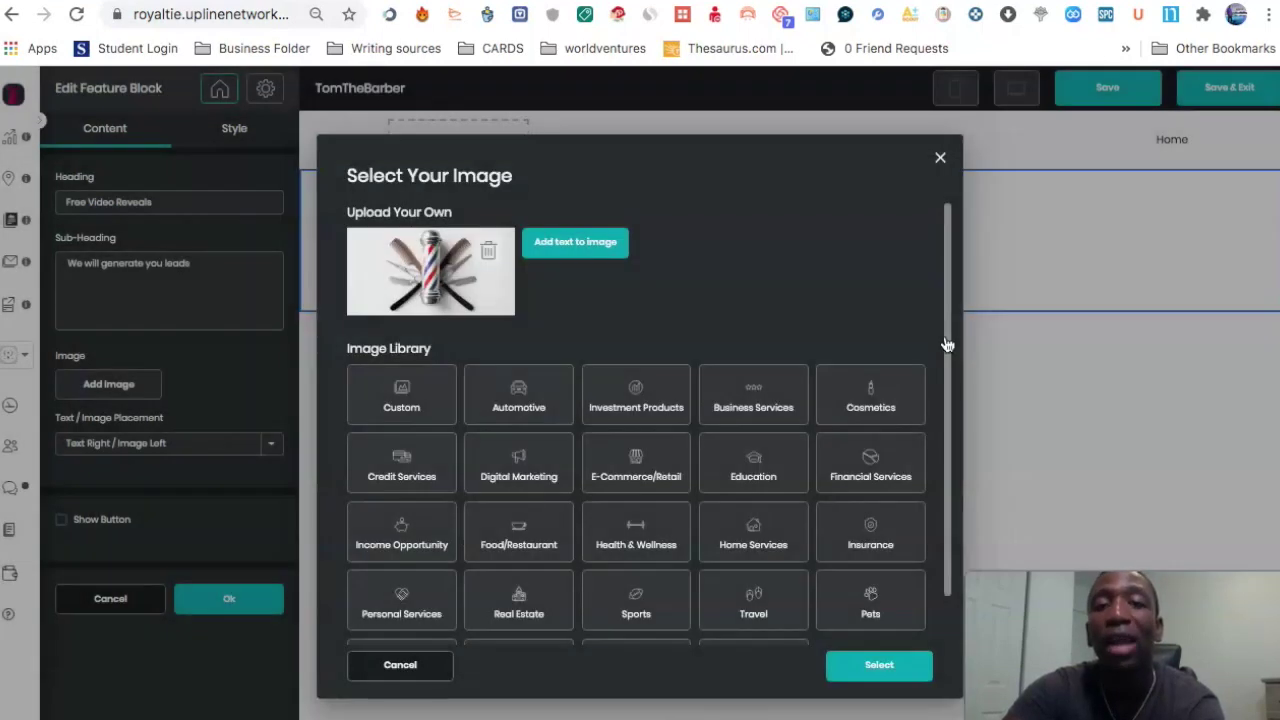
Step: Insert the barber-pole image, set placement to Text Left / Image Right, and save the block
{"action": "left_click", "coordinate": [880, 667]}
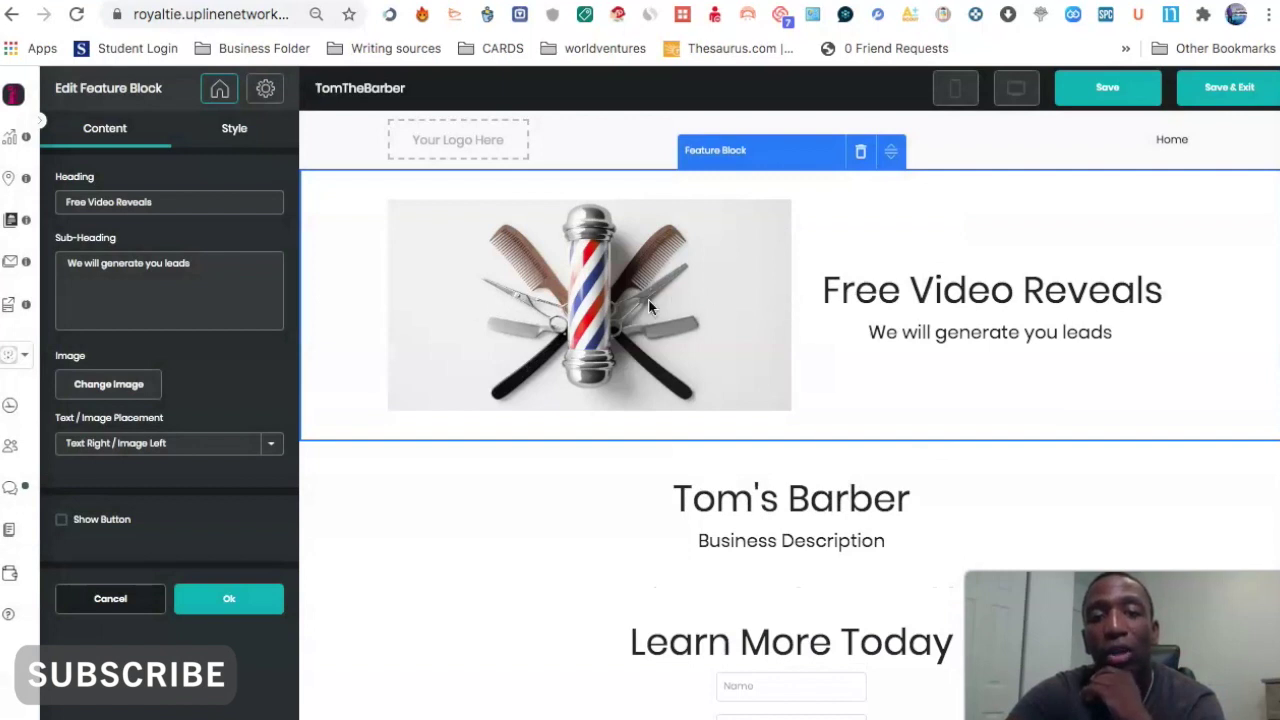
{"action": "left_click", "coordinate": [271, 444]}
{"action": "left_click", "coordinate": [250, 424]}
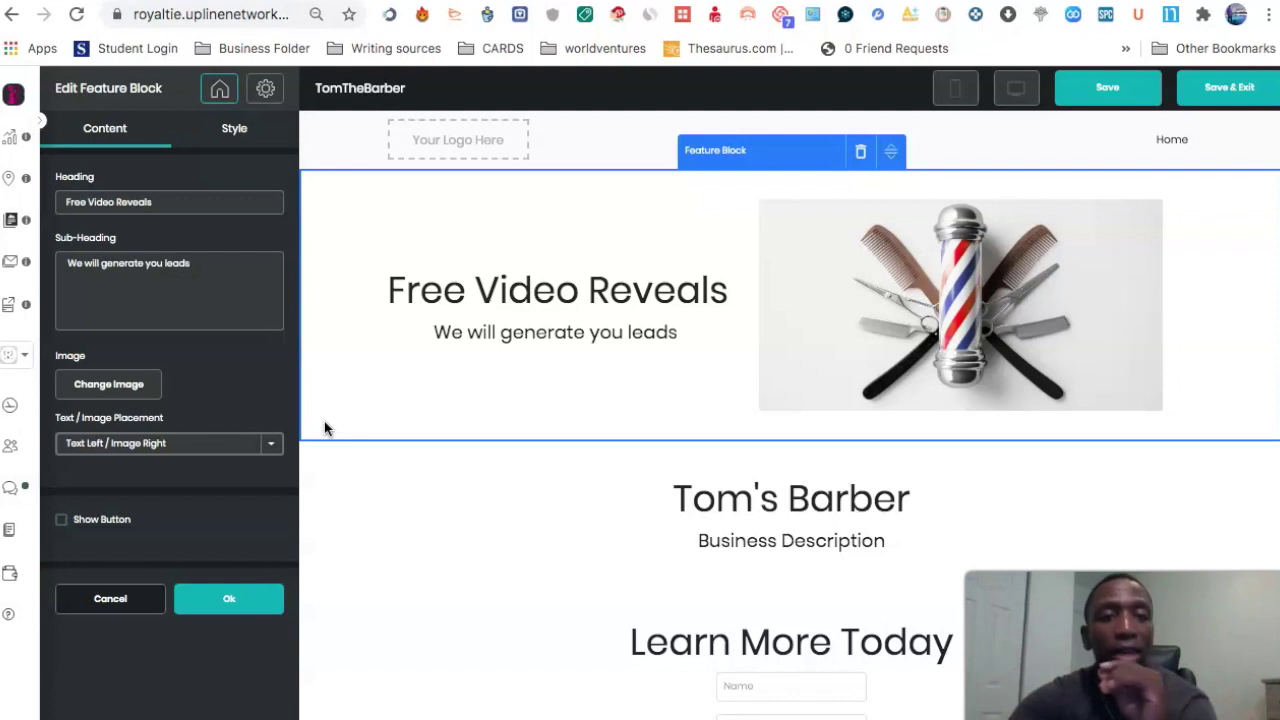
{"action": "left_click", "coordinate": [232, 598]}
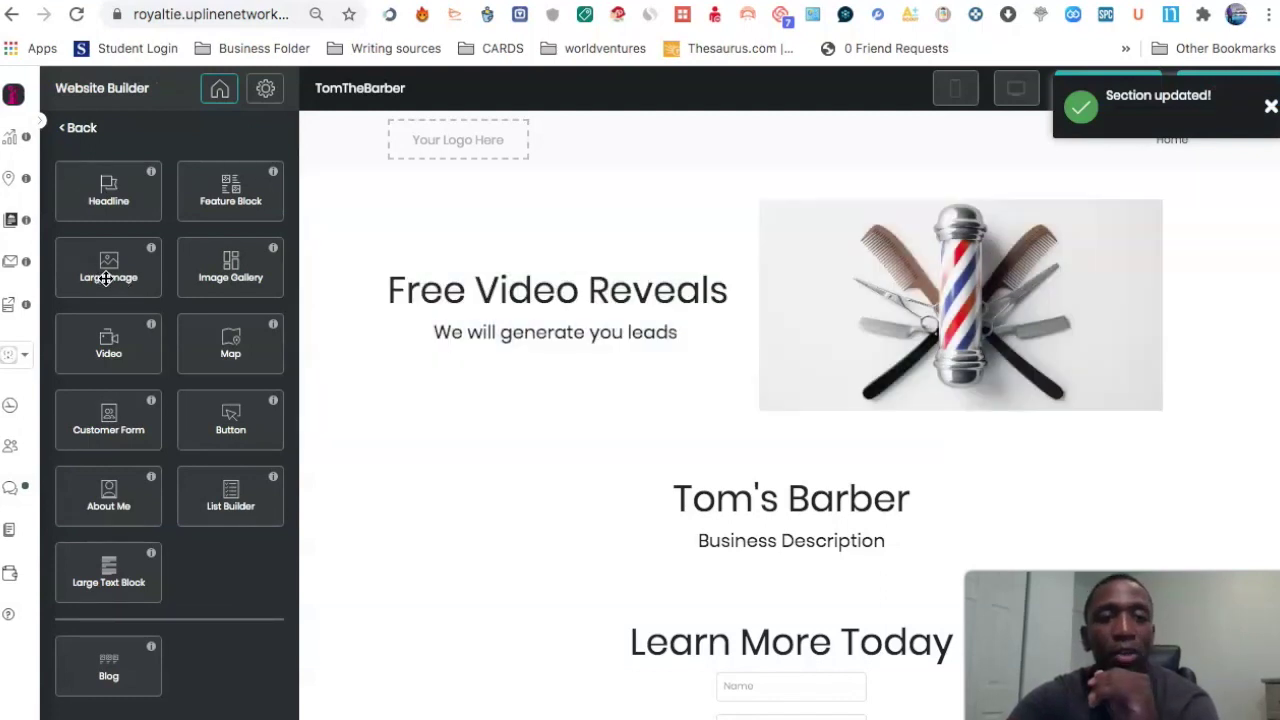
{"action": "left_click_drag", "start_coordinate": [100, 275], "coordinate": [663, 186]}
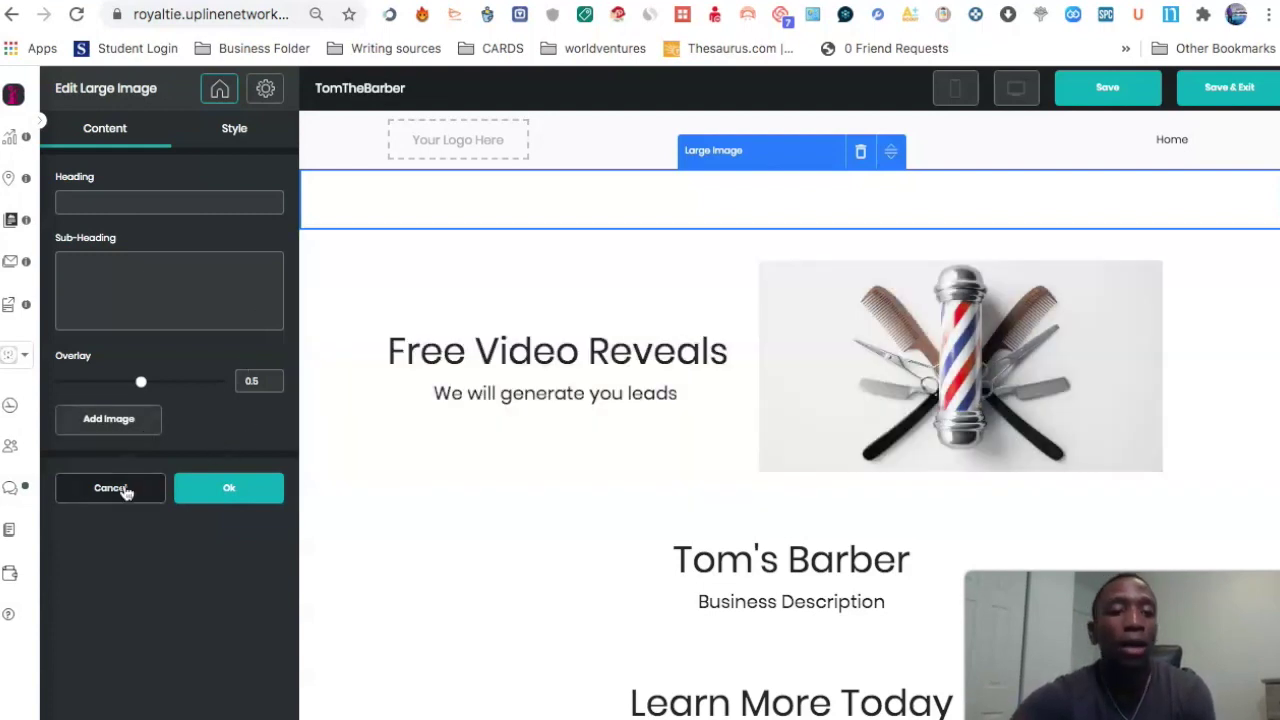
{"action": "left_click", "coordinate": [112, 488]}
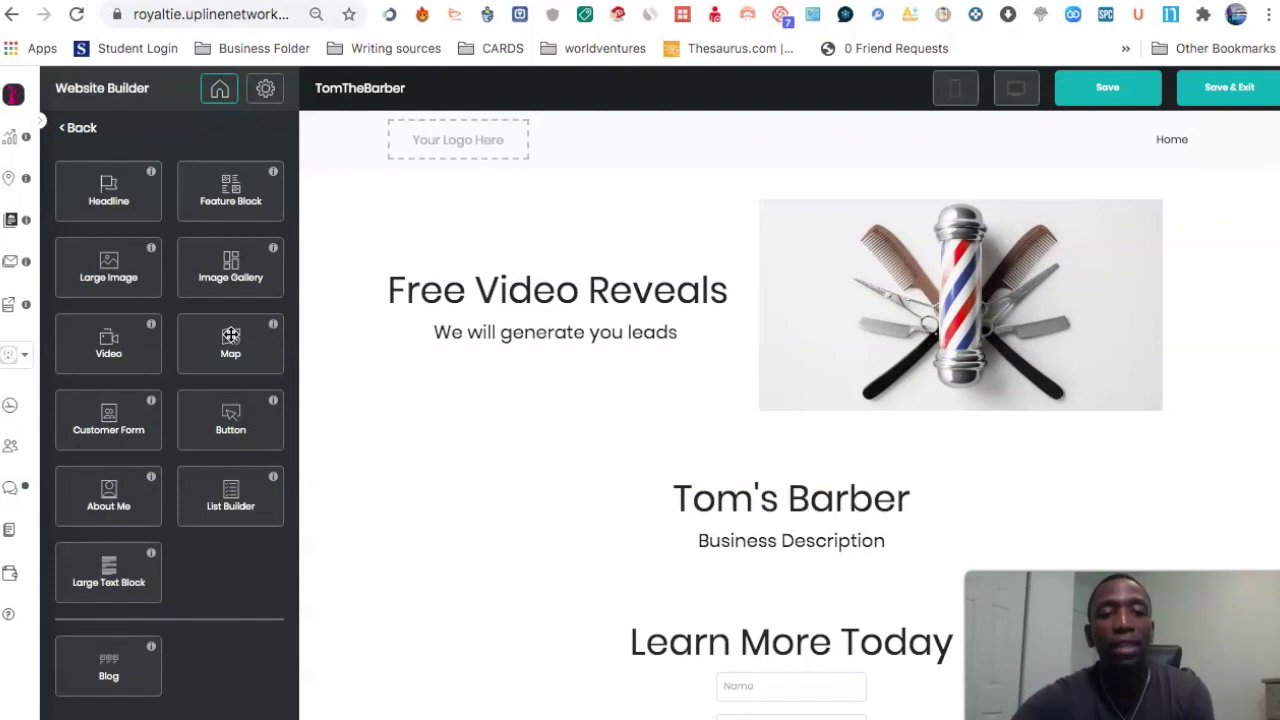
Step: Add a Map section at the top, point it at the shop's business address, and save
{"action": "left_click_drag", "start_coordinate": [228, 343], "coordinate": [712, 241]}
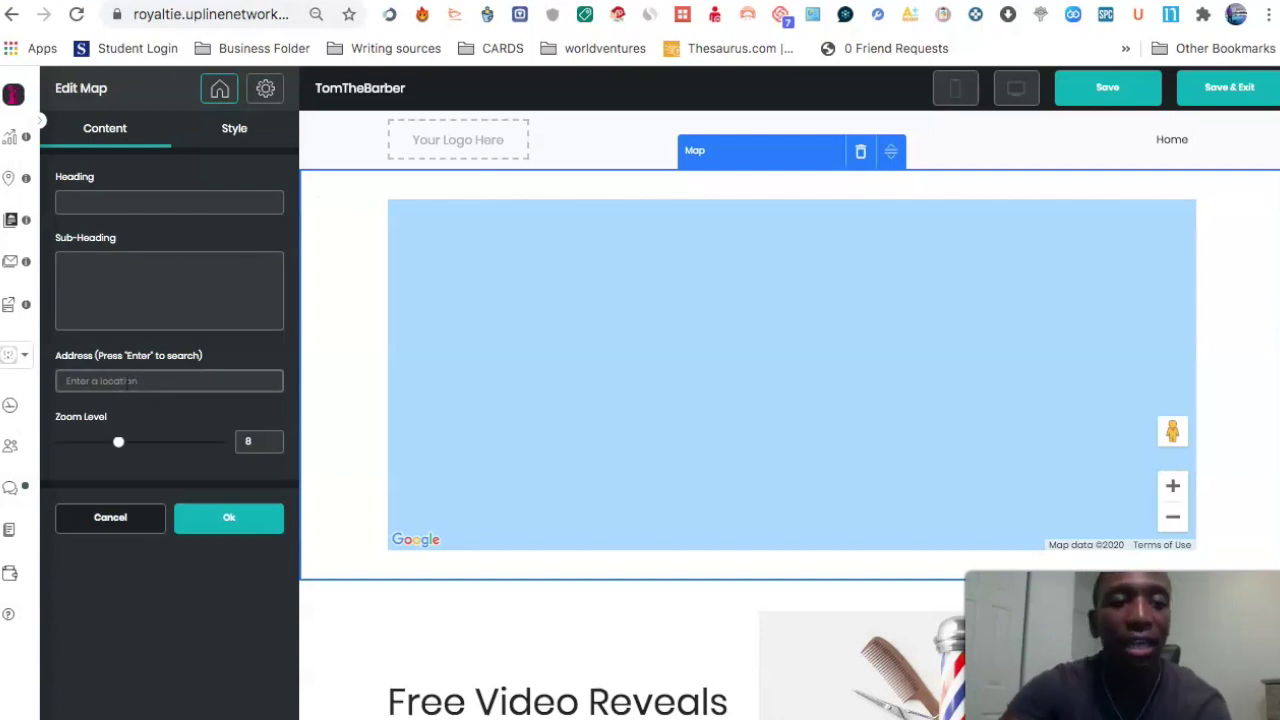
{"action": "left_click", "coordinate": [218, 380]}
{"action": "type", "text": "4567"}
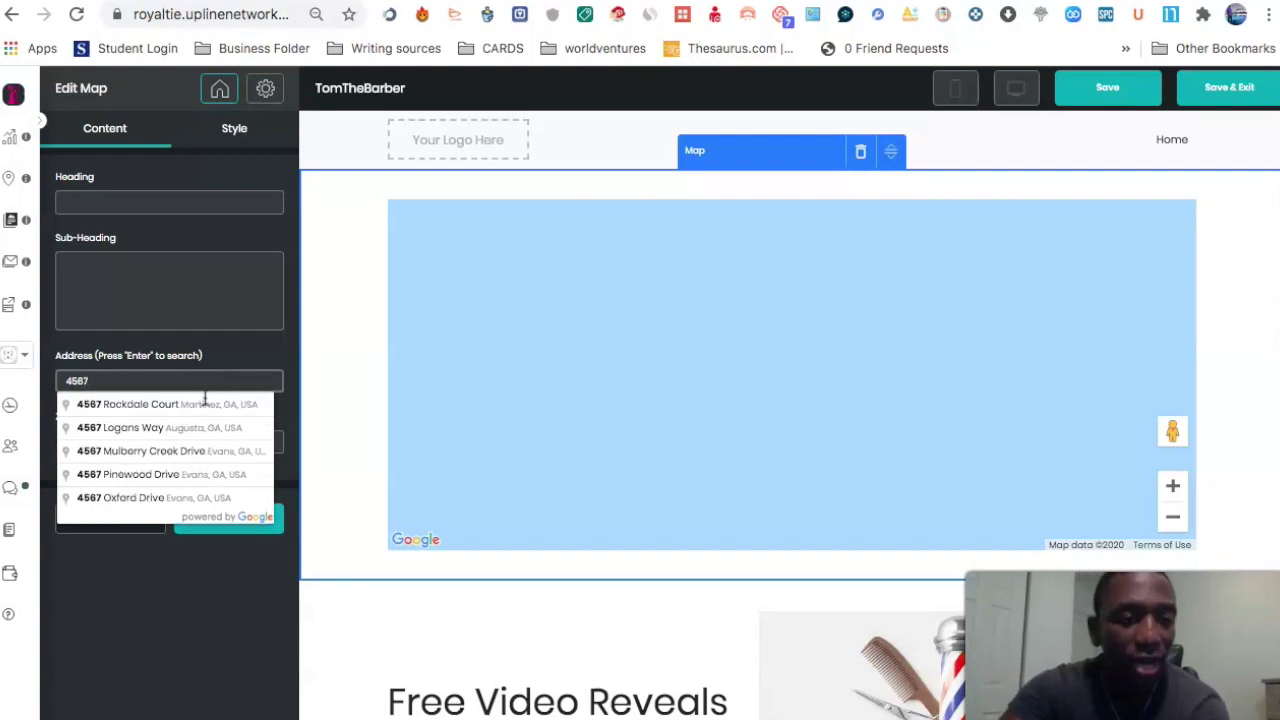
{"action": "left_click", "coordinate": [135, 408]}
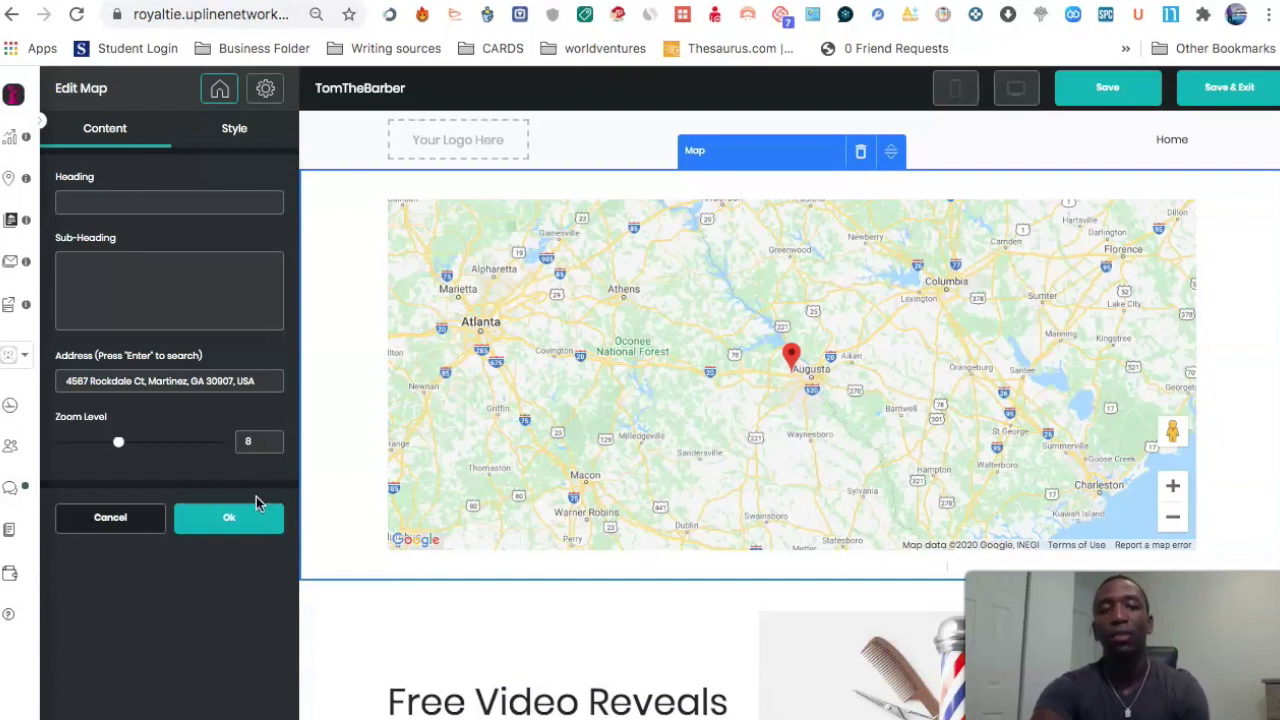
{"action": "left_click", "coordinate": [225, 528]}
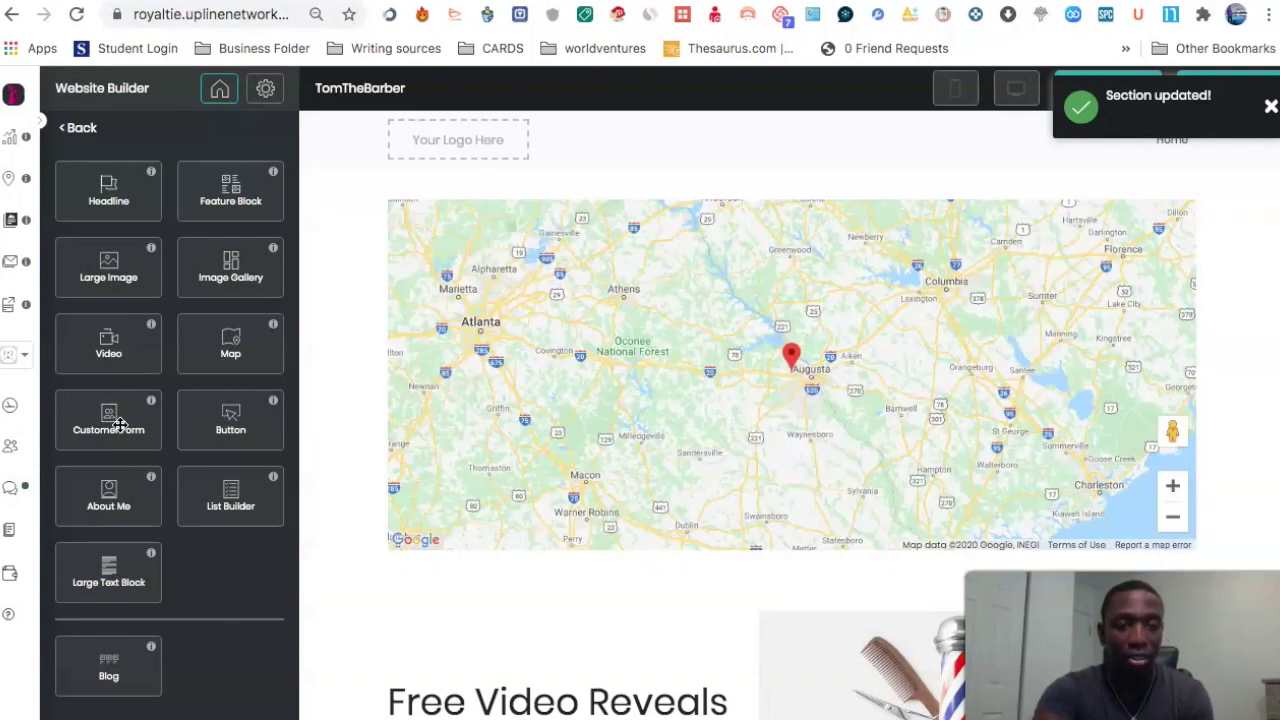
{"action": "left_click_drag", "start_coordinate": [110, 424], "coordinate": [766, 216]}
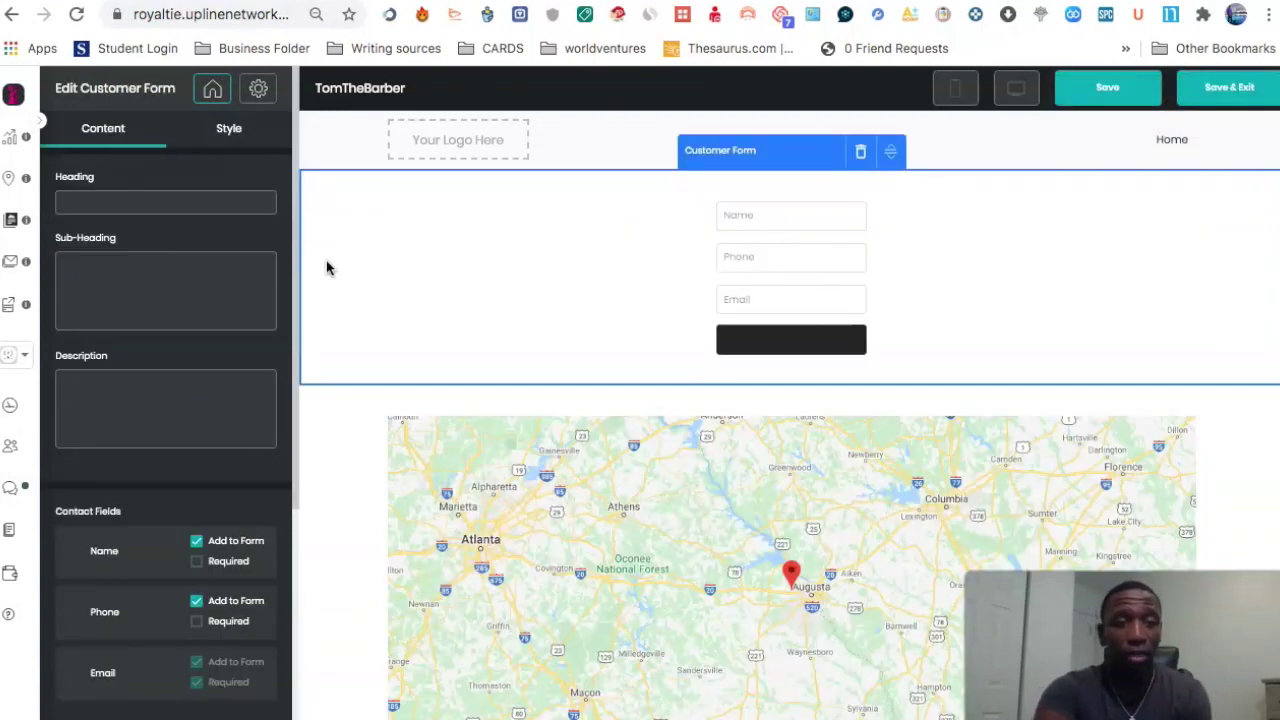
{"action": "left_click", "coordinate": [229, 131]}
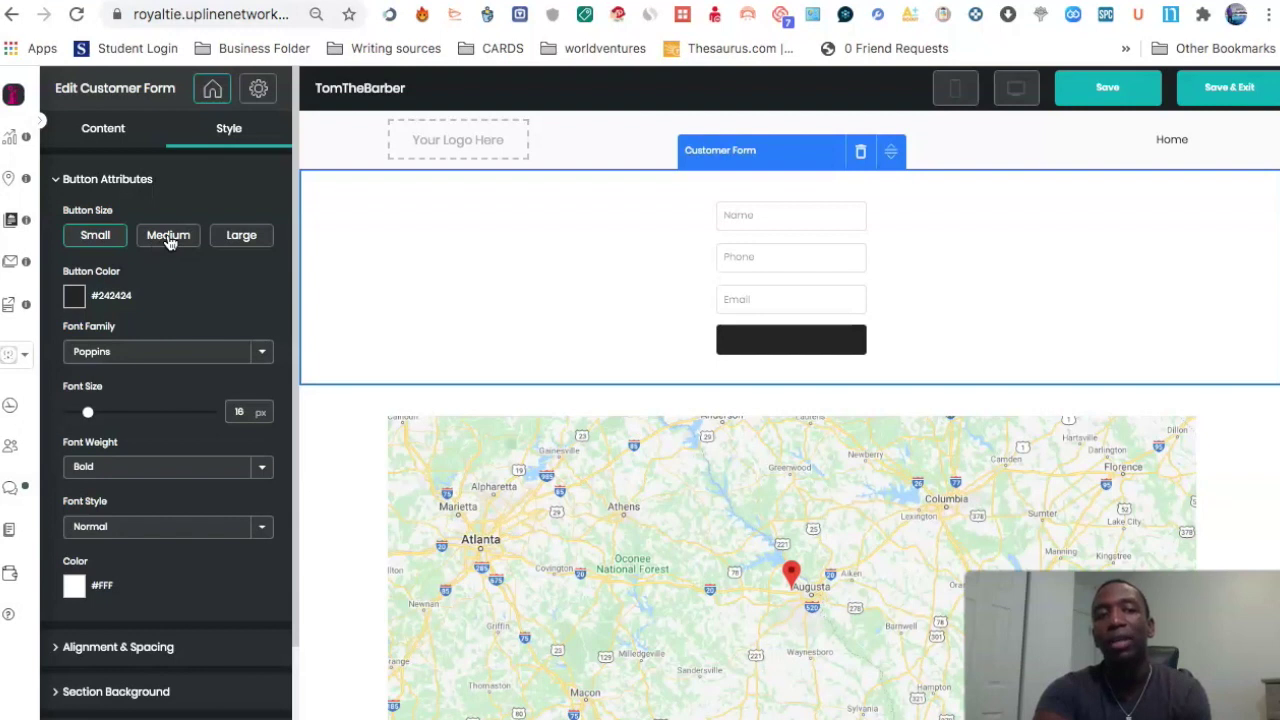
{"action": "left_click", "coordinate": [168, 238]}
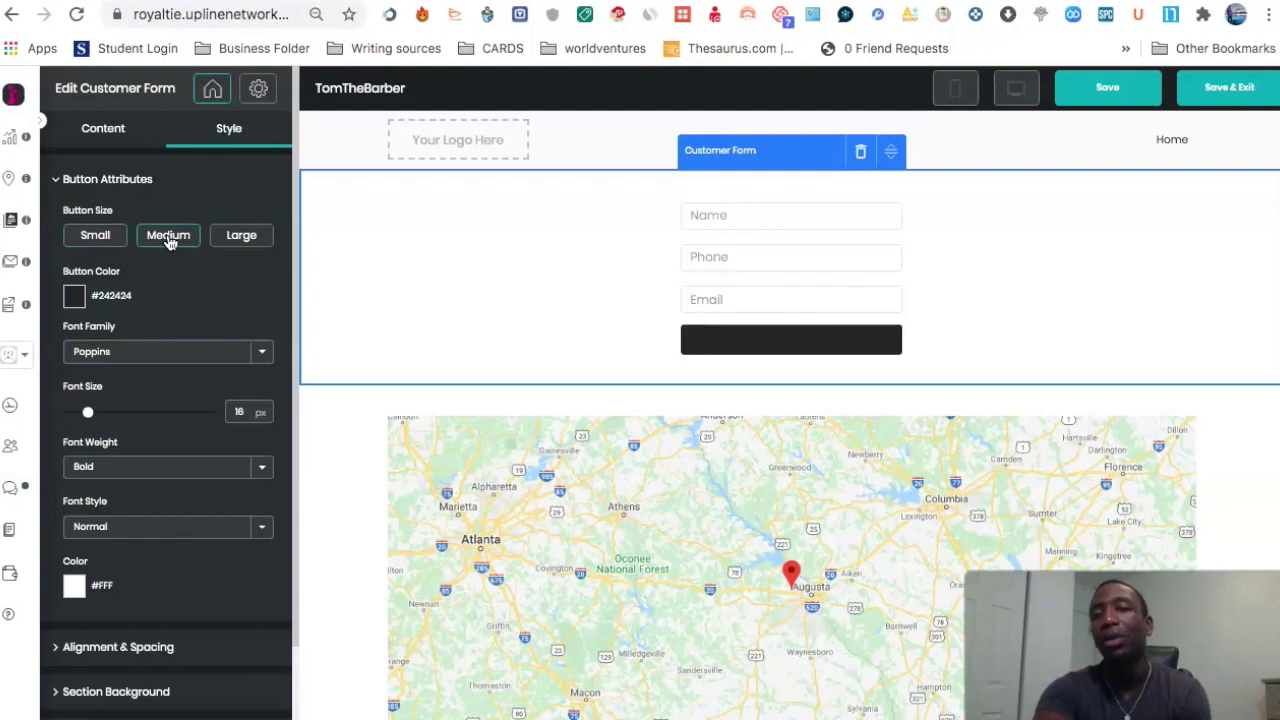
{"action": "left_click", "coordinate": [258, 236]}
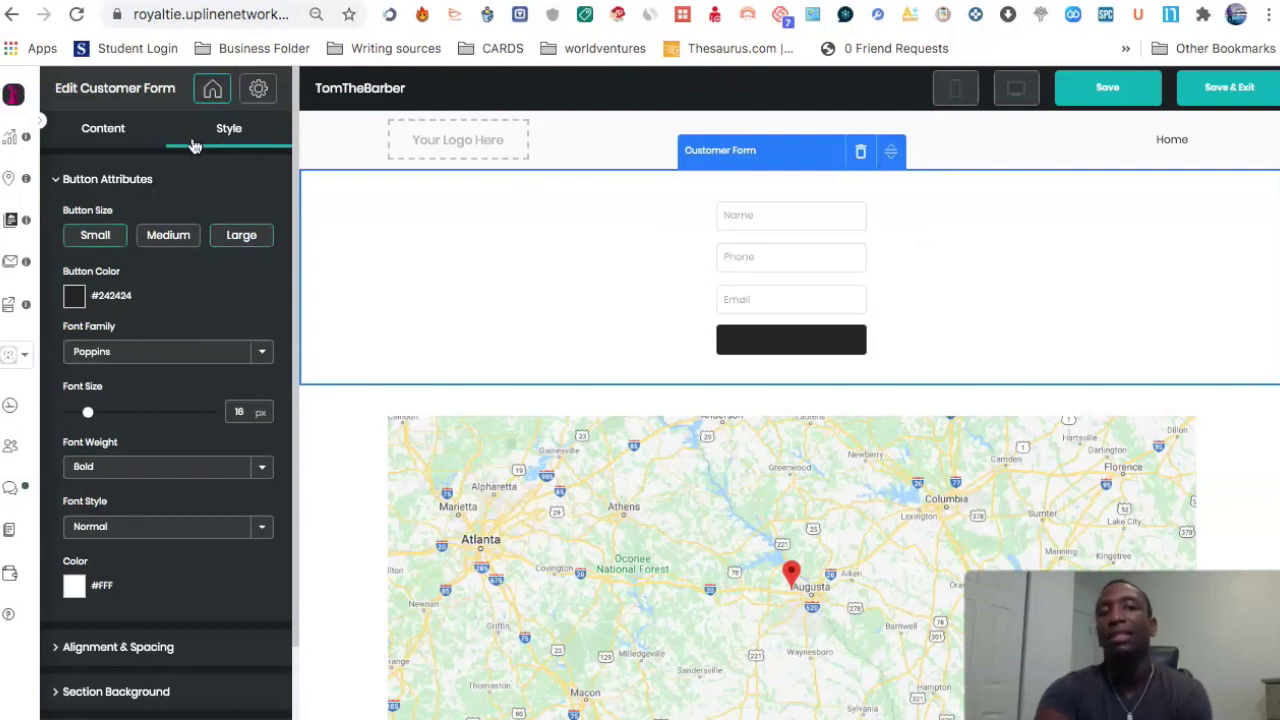
{"action": "left_click", "coordinate": [107, 138]}
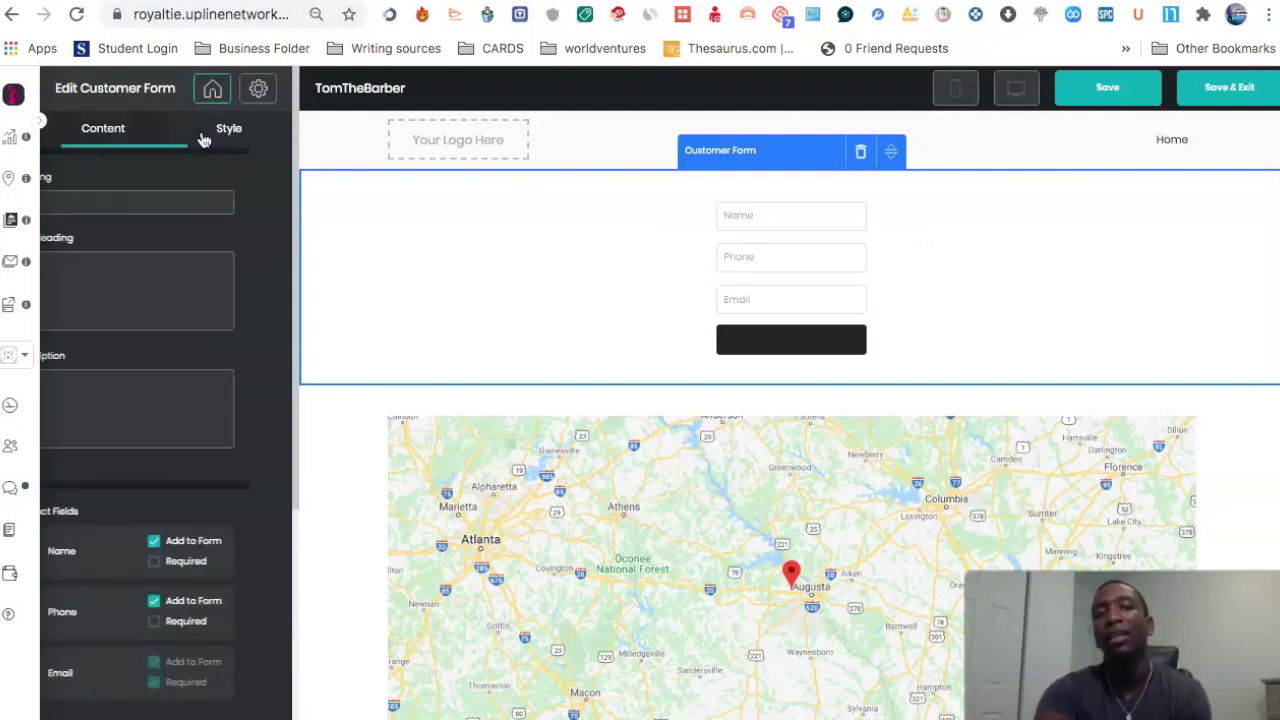
{"action": "left_click", "coordinate": [238, 131]}
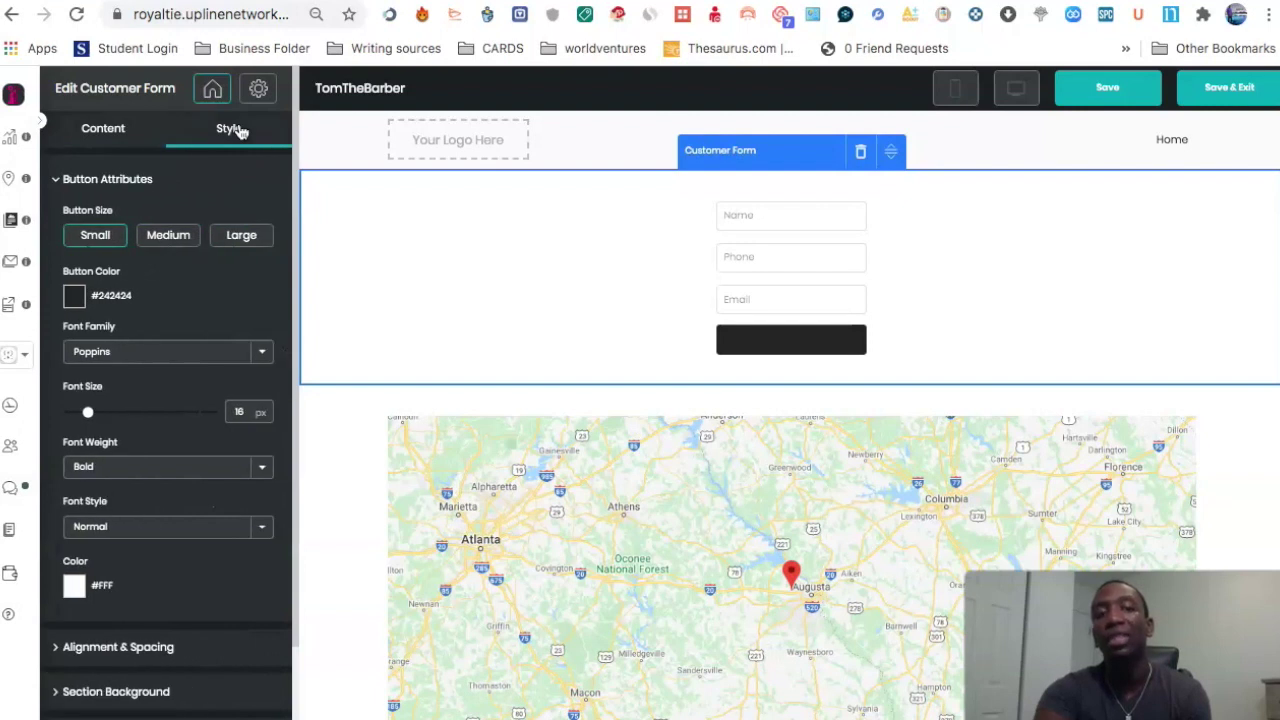
{"action": "left_click", "coordinate": [263, 355]}
{"action": "left_click", "coordinate": [281, 298]}
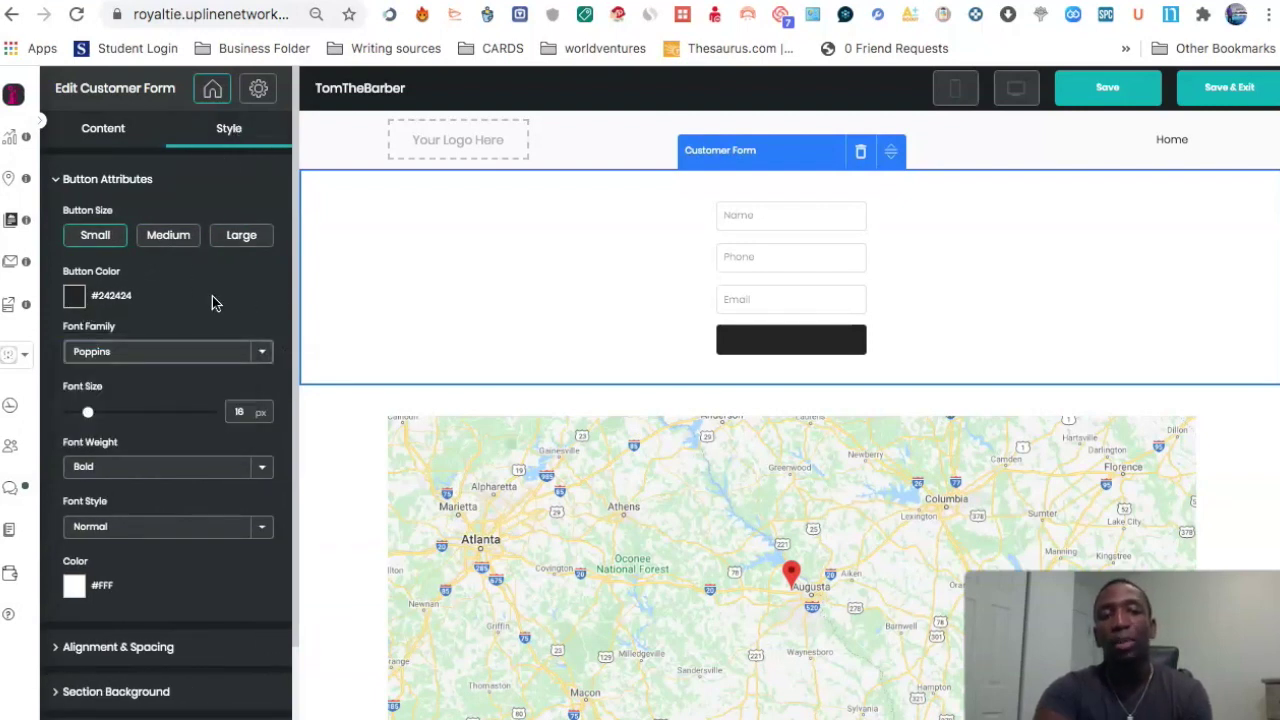
{"action": "scroll", "coordinate": [213, 300], "scroll_direction": "down", "scroll_amount": 2}
{"action": "scroll", "coordinate": [201, 429], "scroll_direction": "down", "scroll_amount": 1}
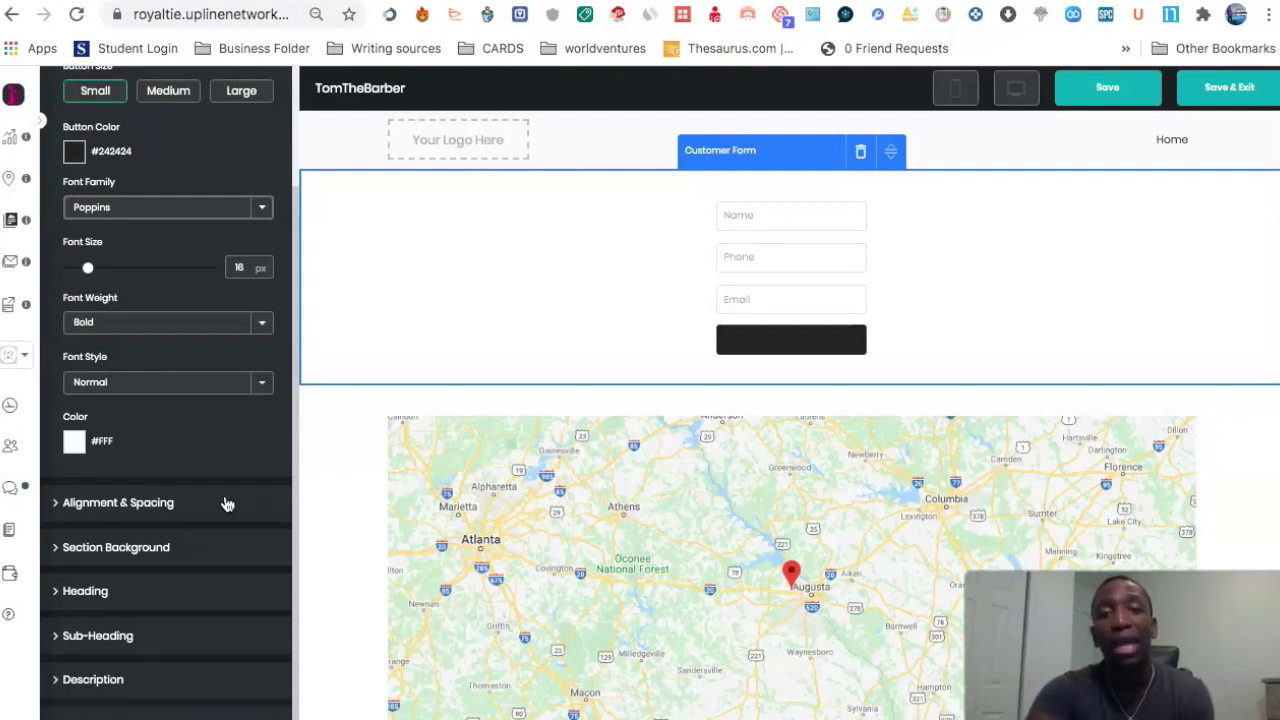
{"action": "left_click", "coordinate": [116, 718]}
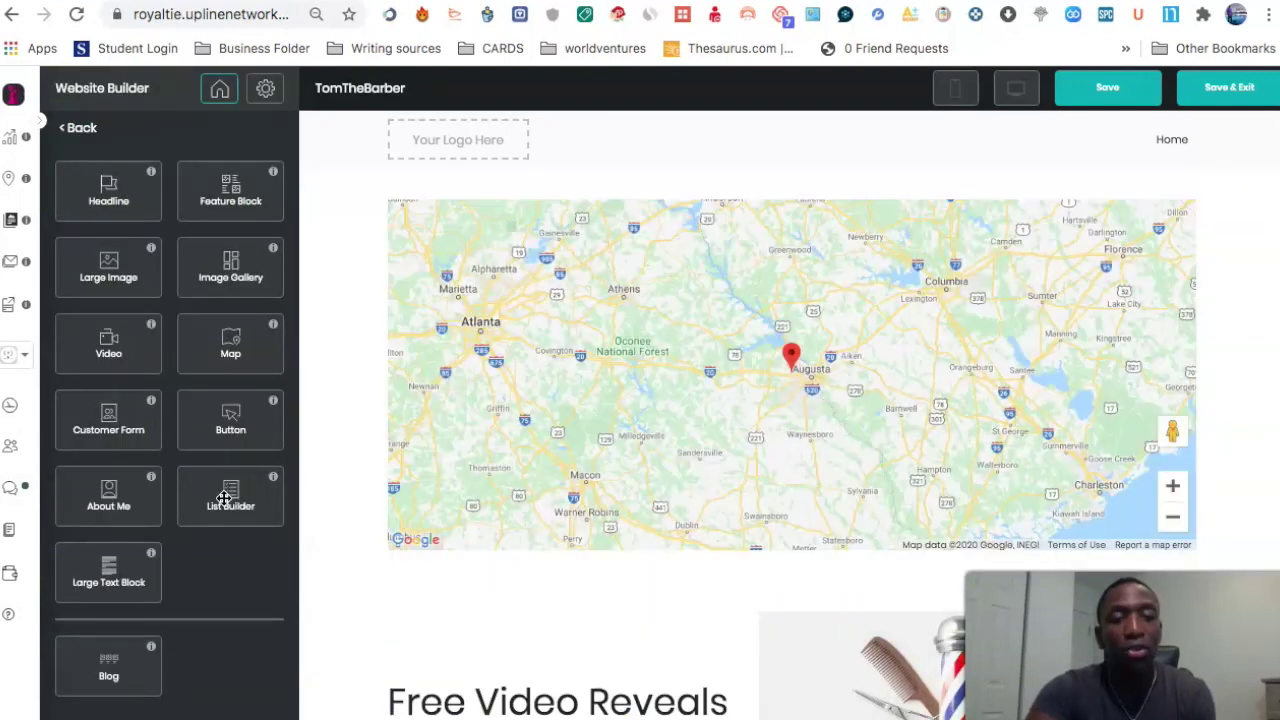
{"action": "left_click_drag", "start_coordinate": [224, 497], "coordinate": [687, 204]}
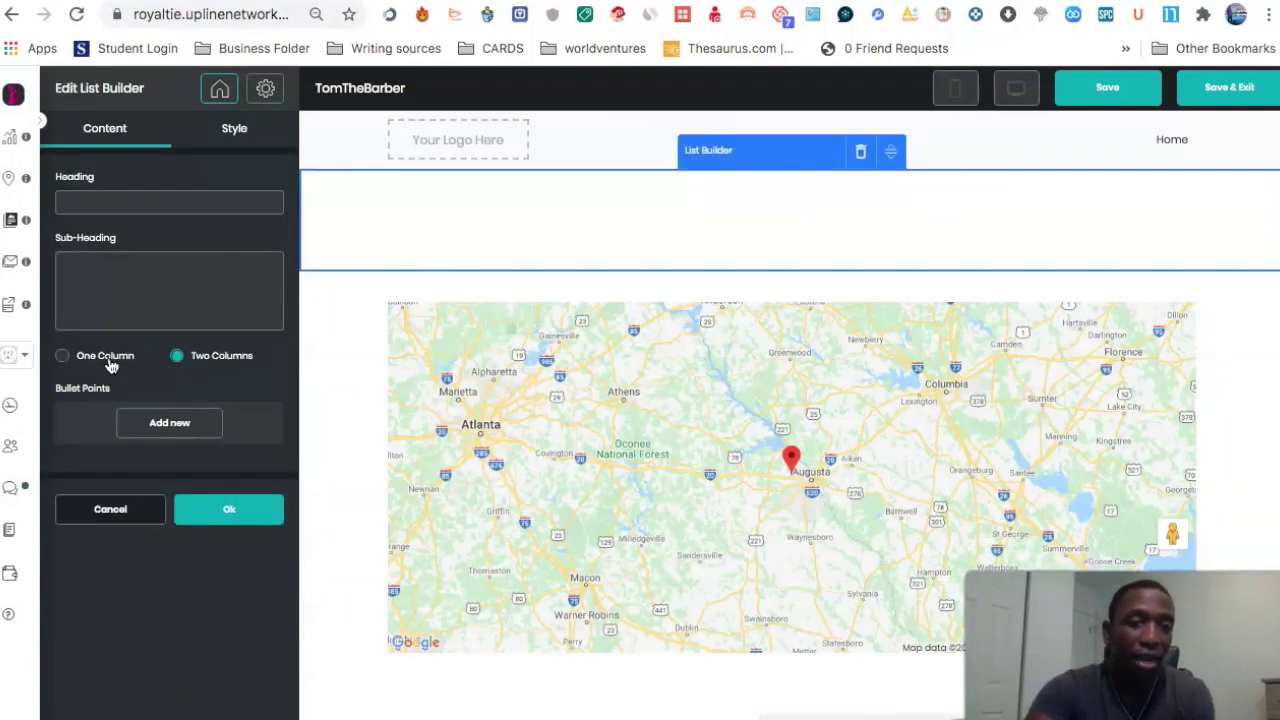
{"action": "left_click", "coordinate": [171, 423]}
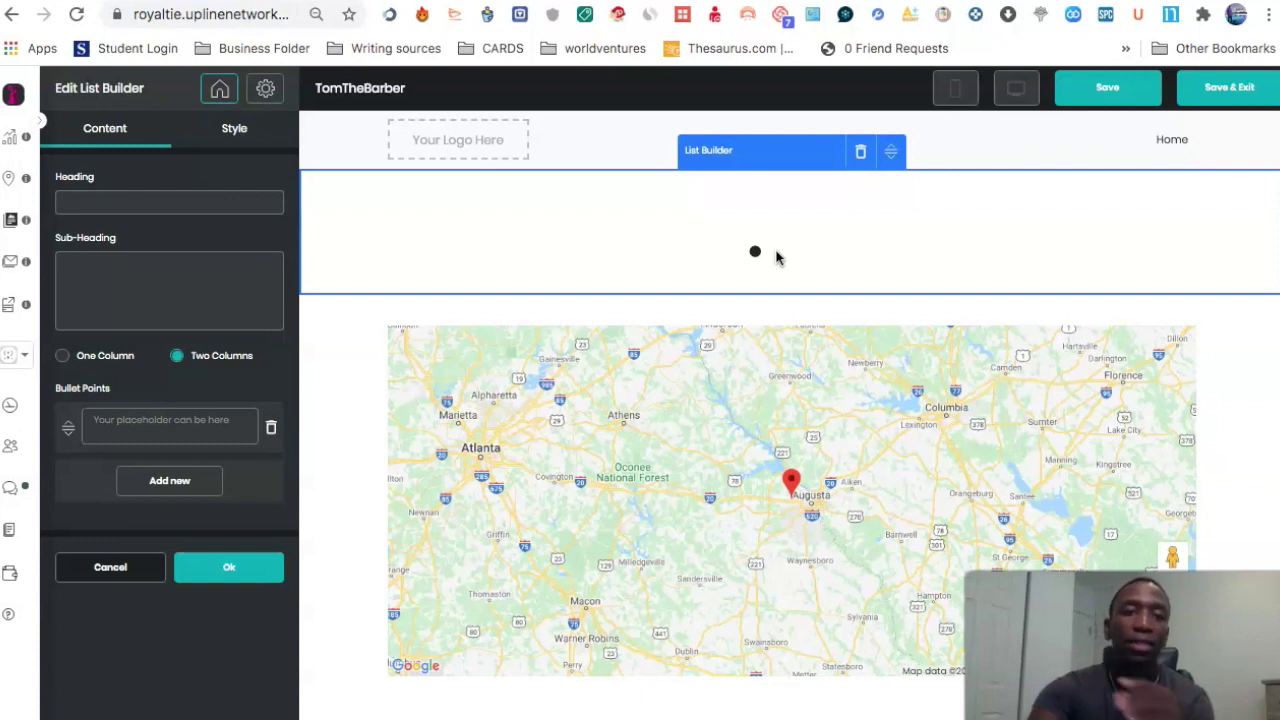
{"action": "left_click", "coordinate": [106, 566]}
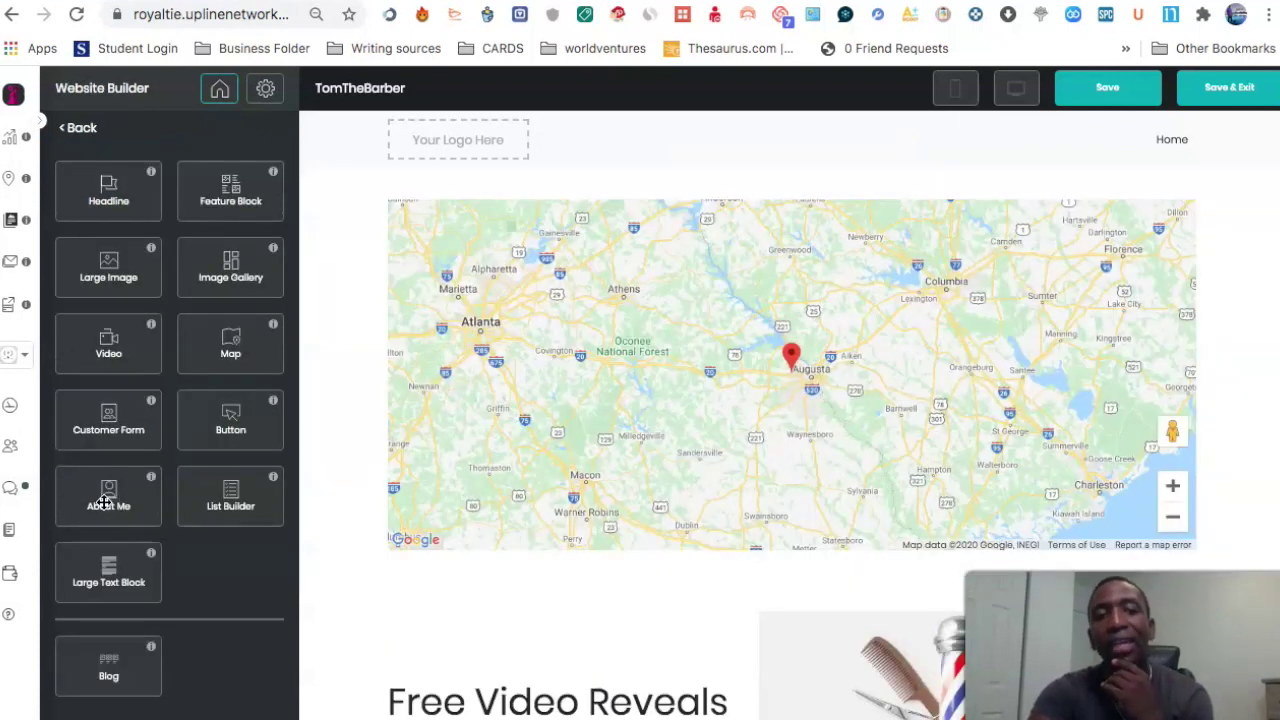
Step: Drop an About Me section above the map and enter the owner's first and last name
{"action": "left_click_drag", "start_coordinate": [112, 500], "coordinate": [706, 192]}
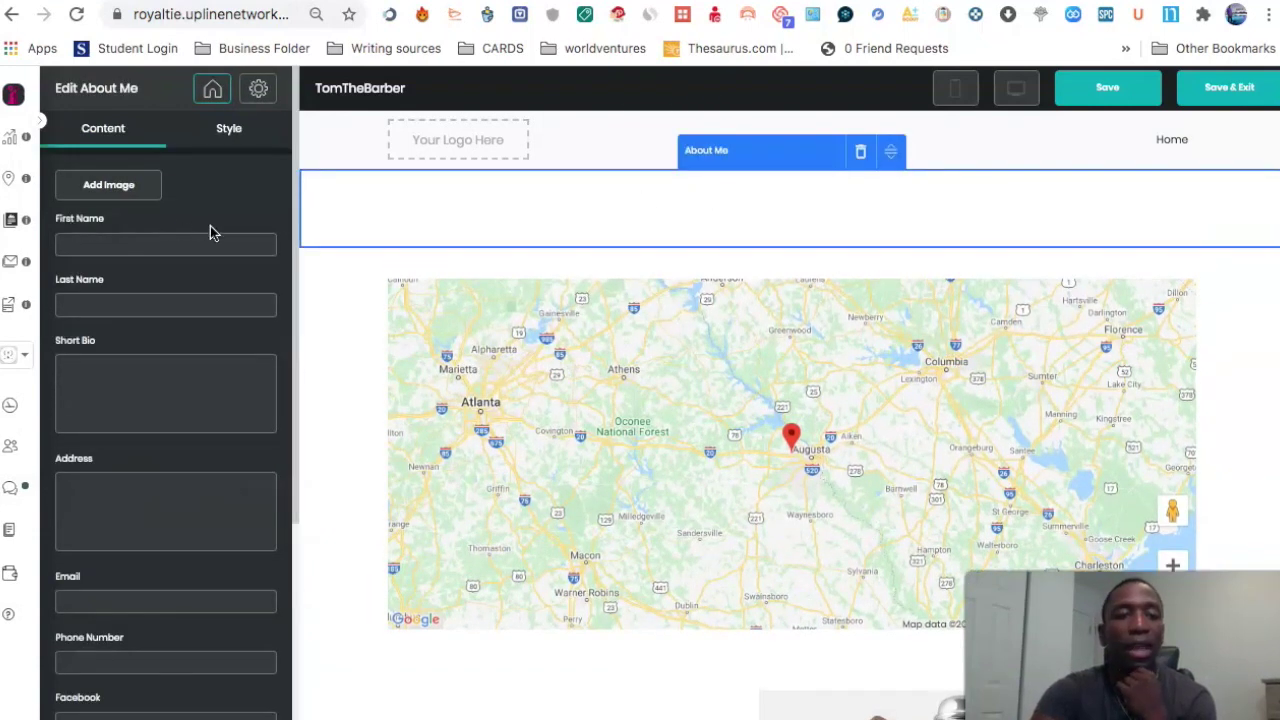
{"action": "left_click", "coordinate": [112, 244]}
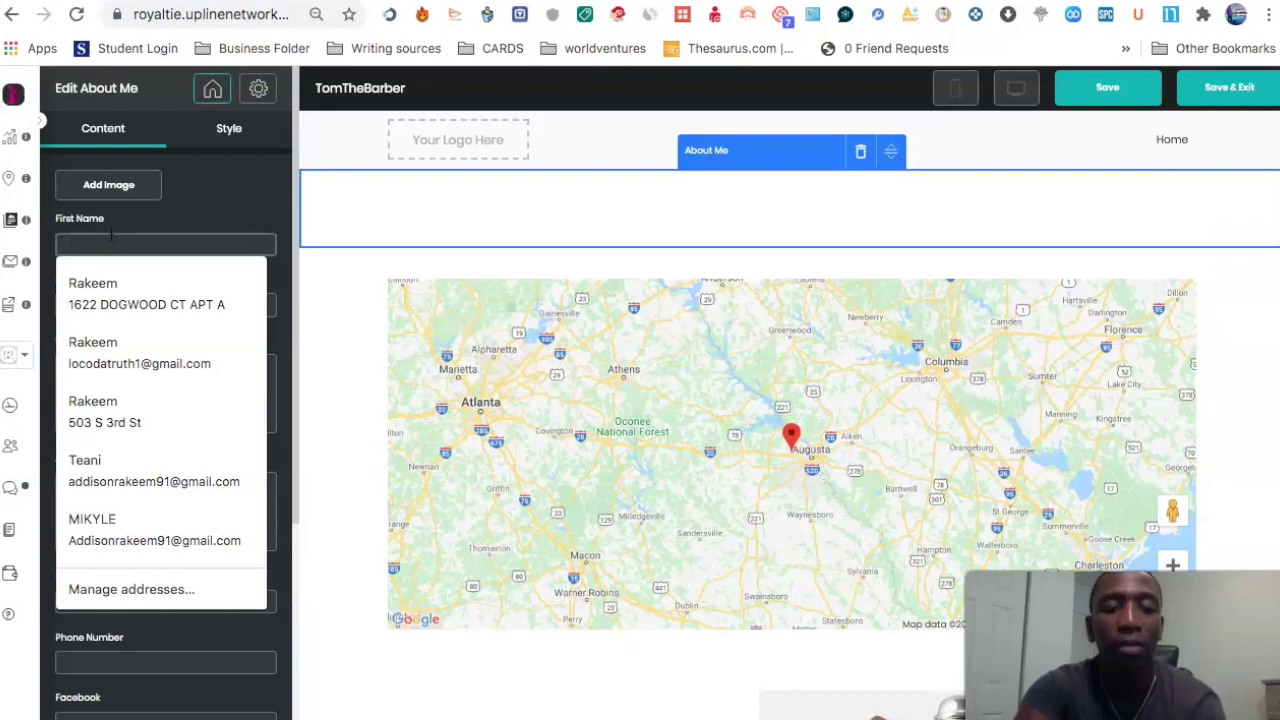
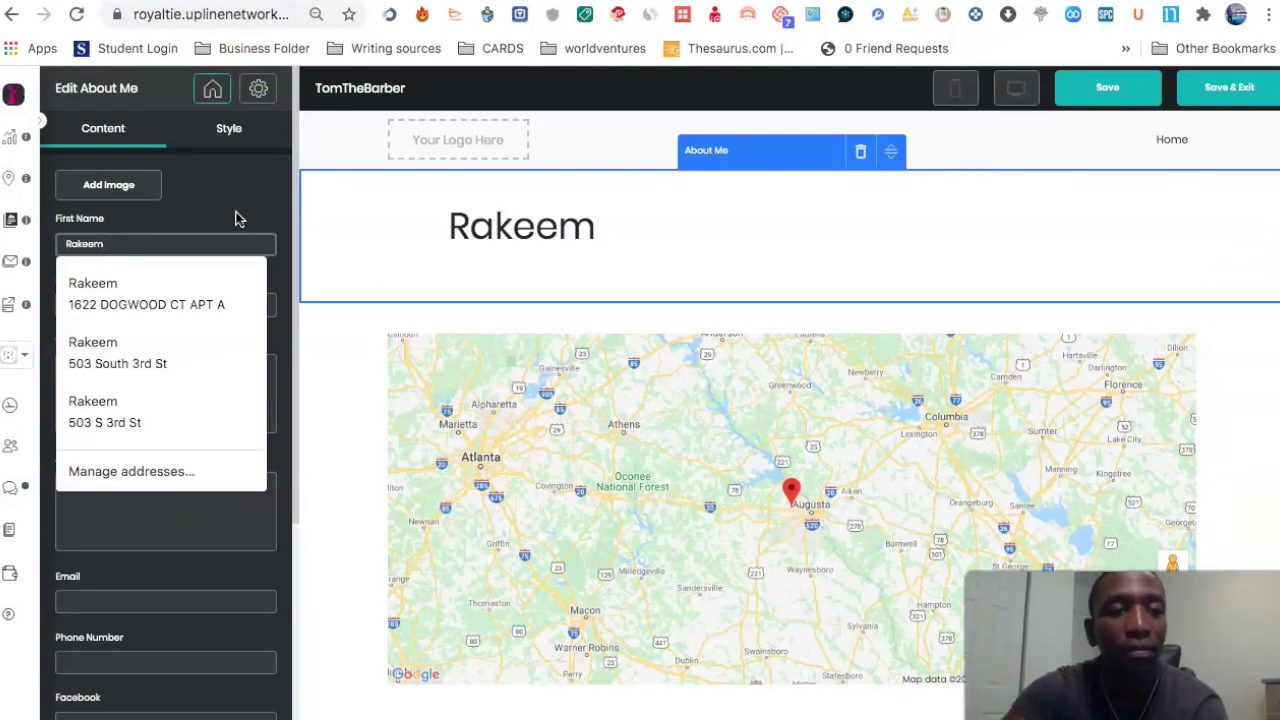
{"action": "left_click", "coordinate": [95, 300]}
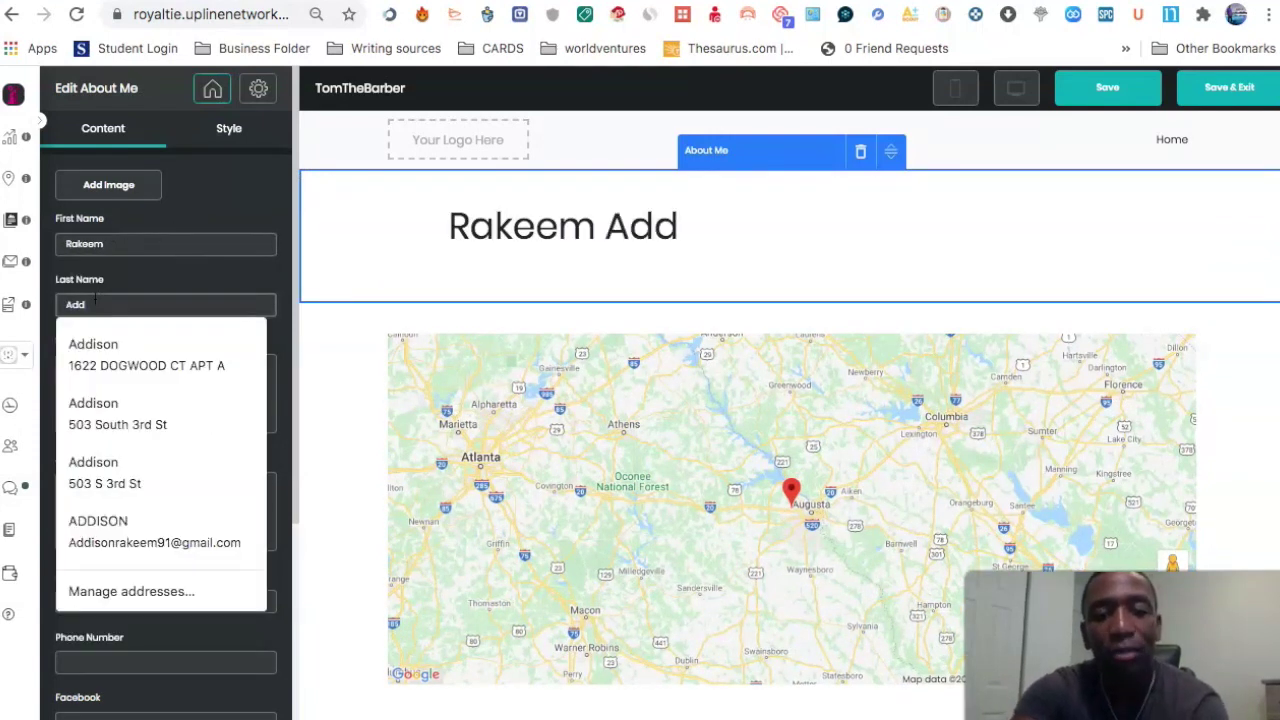
{"action": "left_click", "coordinate": [186, 229]}
Step: Fill in the short bio 'I love me' and the owner's street address
{"action": "scroll", "coordinate": [189, 234], "scroll_direction": "down", "scroll_amount": 1}
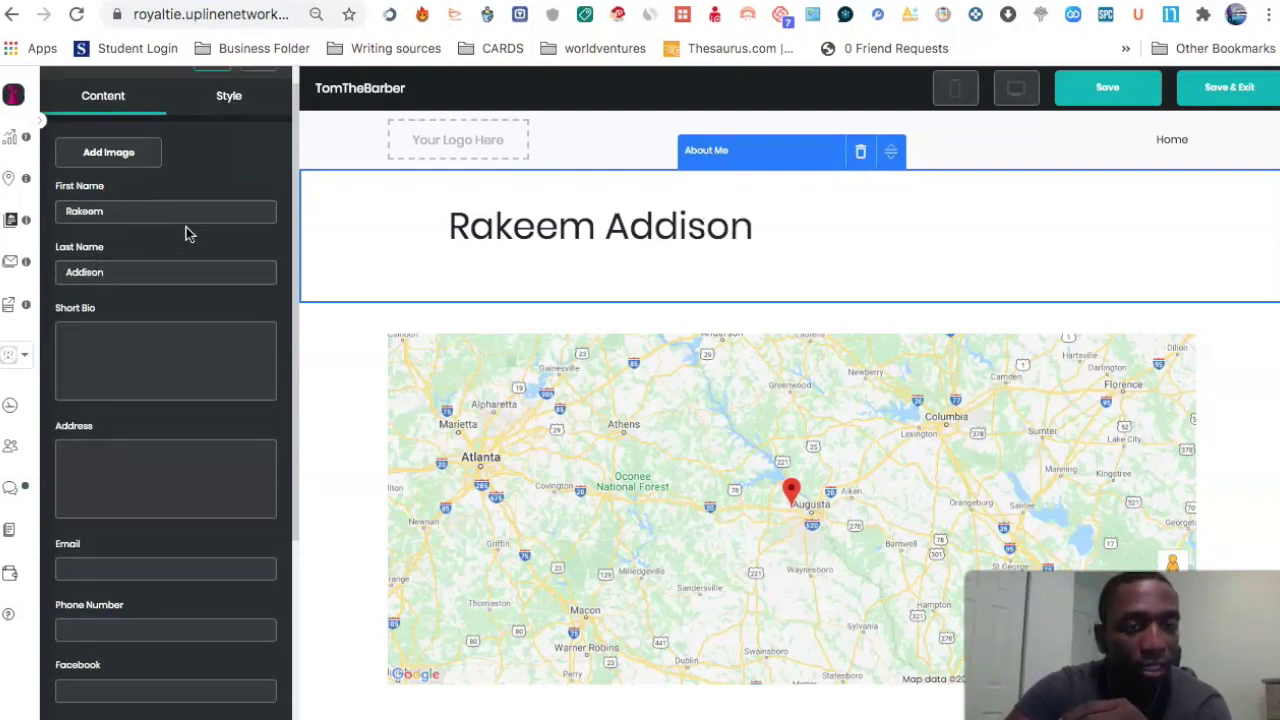
{"action": "scroll", "coordinate": [189, 234], "scroll_direction": "down", "scroll_amount": 1}
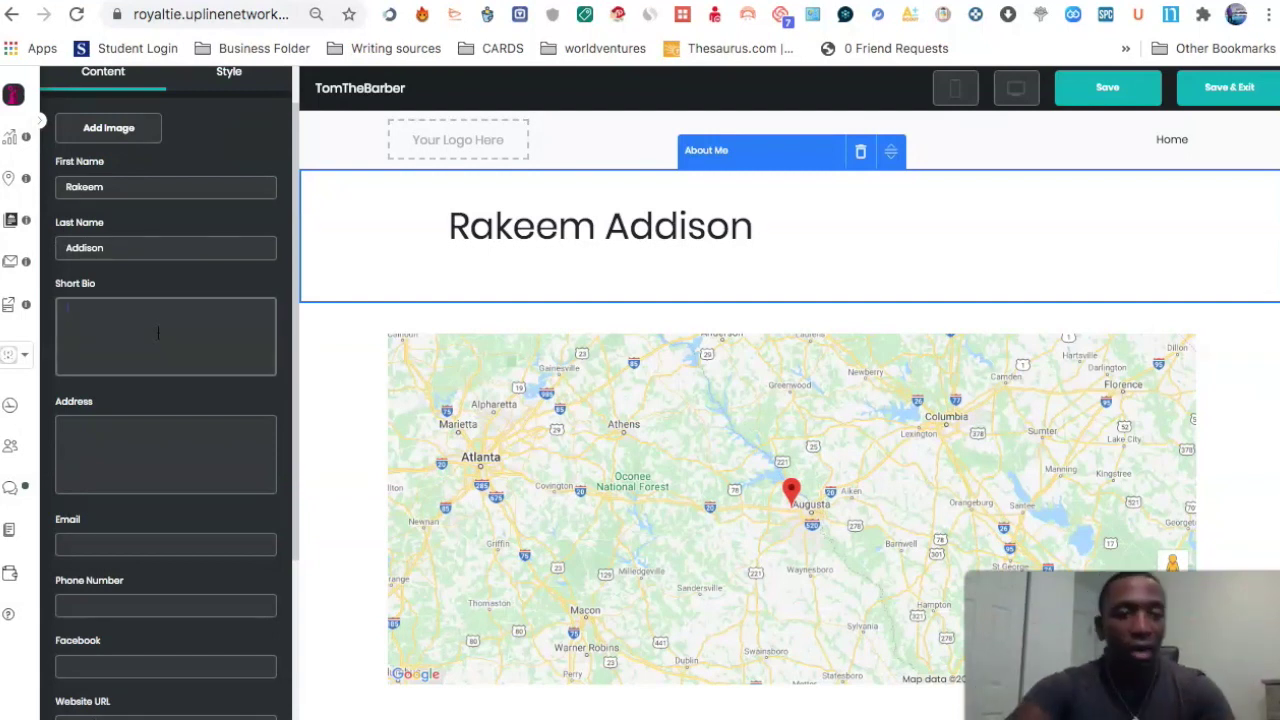
{"action": "type", "text": "I love me"}
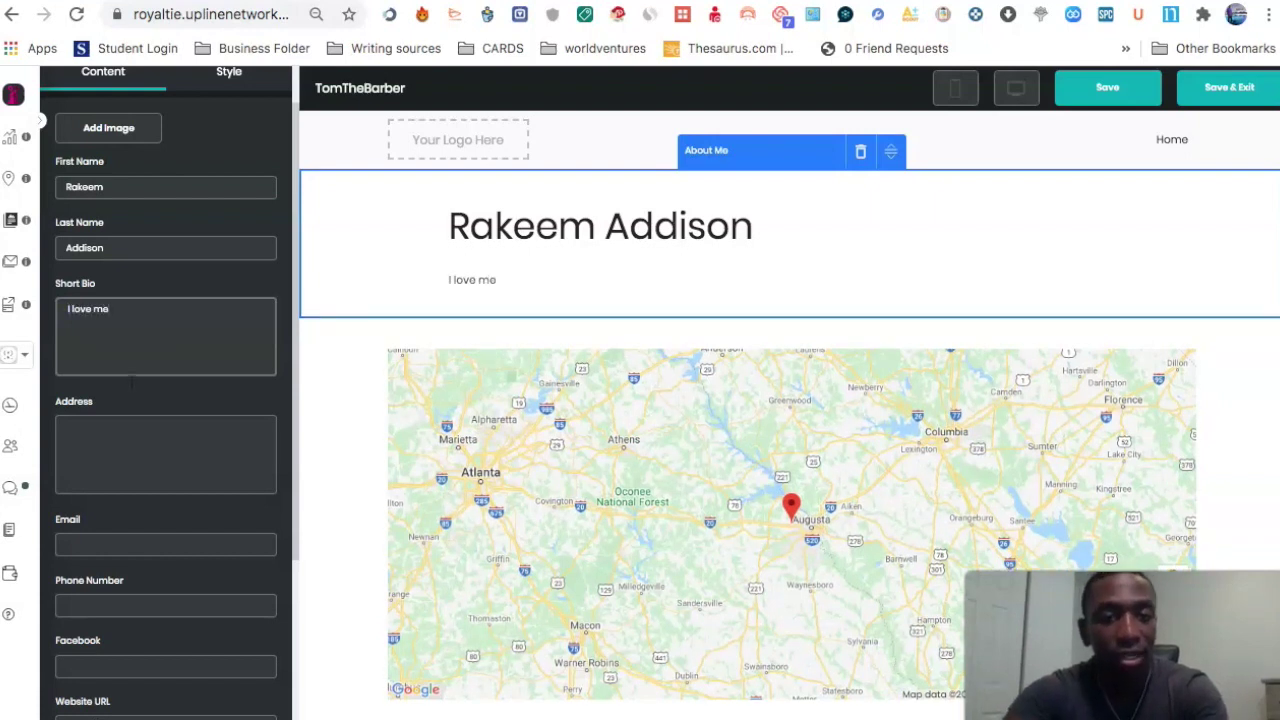
{"action": "left_click", "coordinate": [124, 435]}
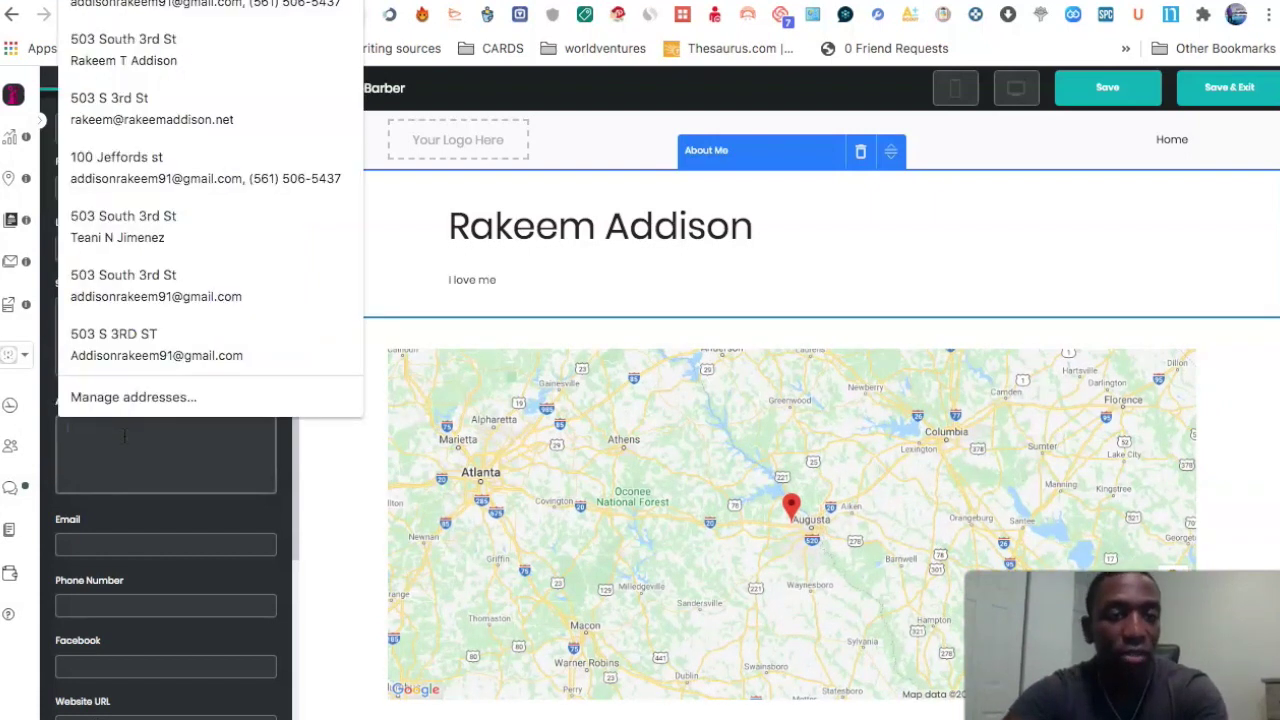
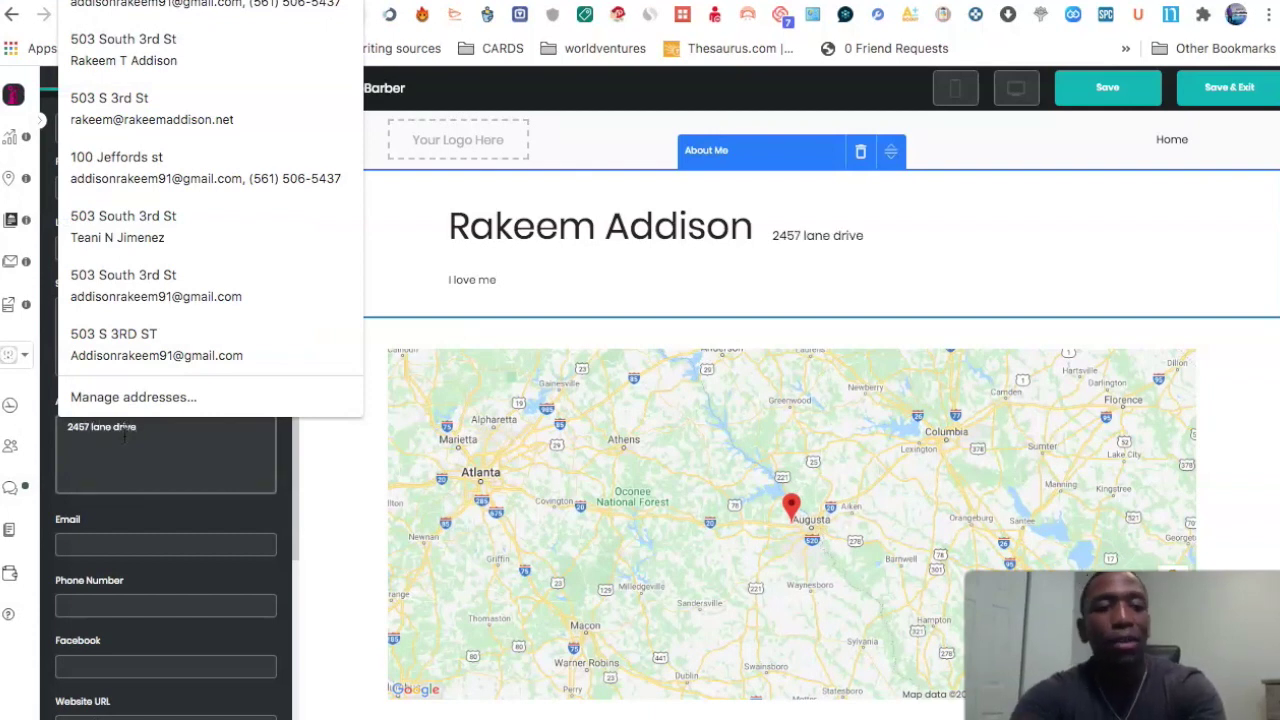
{"action": "left_click", "coordinate": [257, 514]}
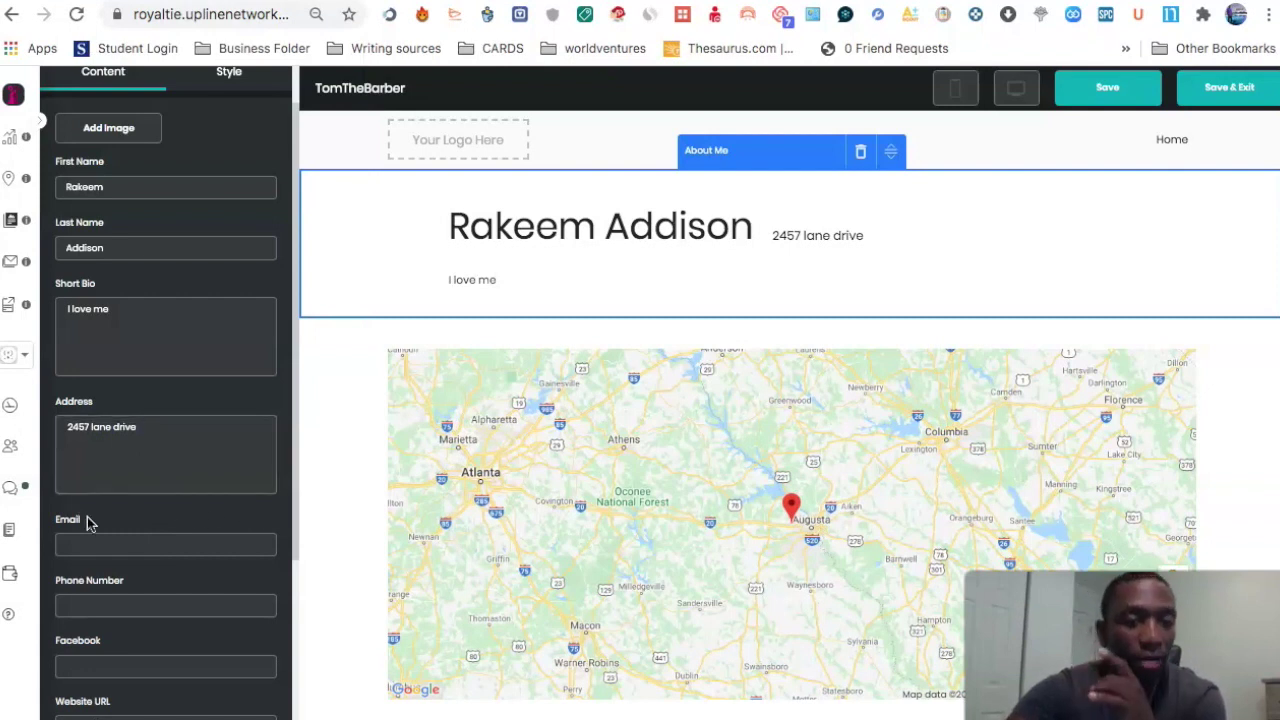
{"action": "left_click", "coordinate": [176, 545]}
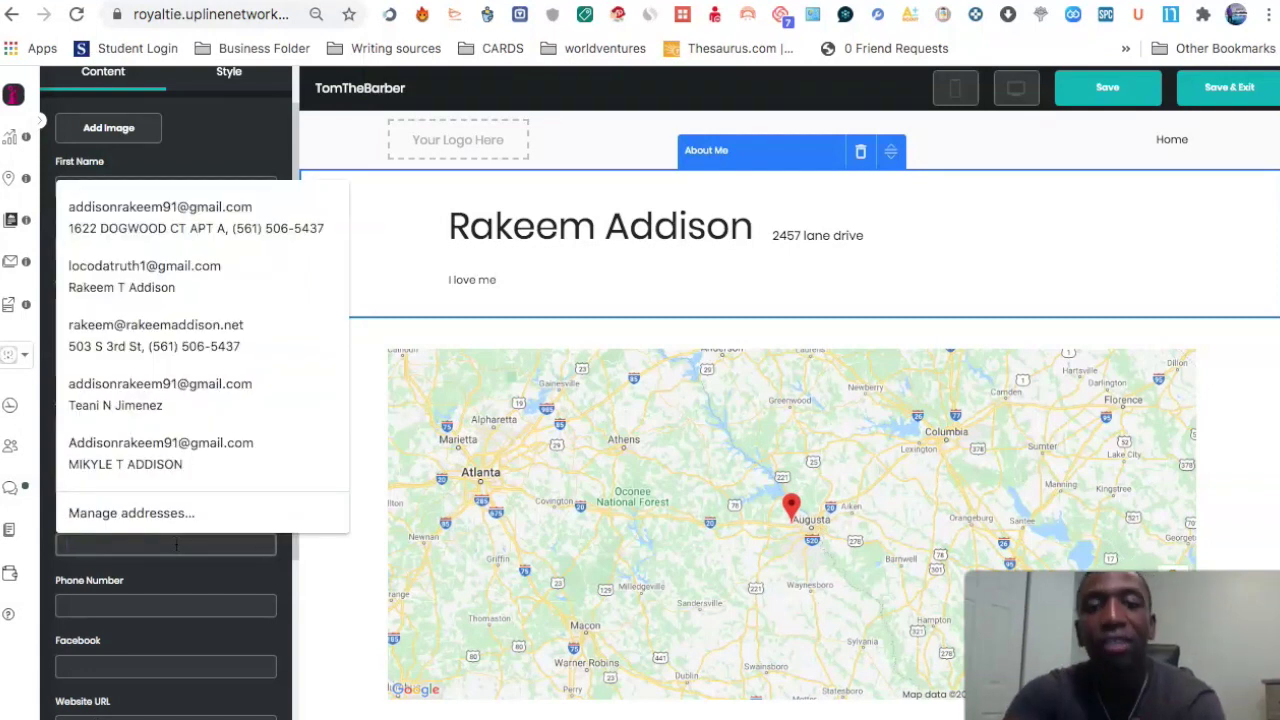
{"action": "left_click", "coordinate": [262, 591]}
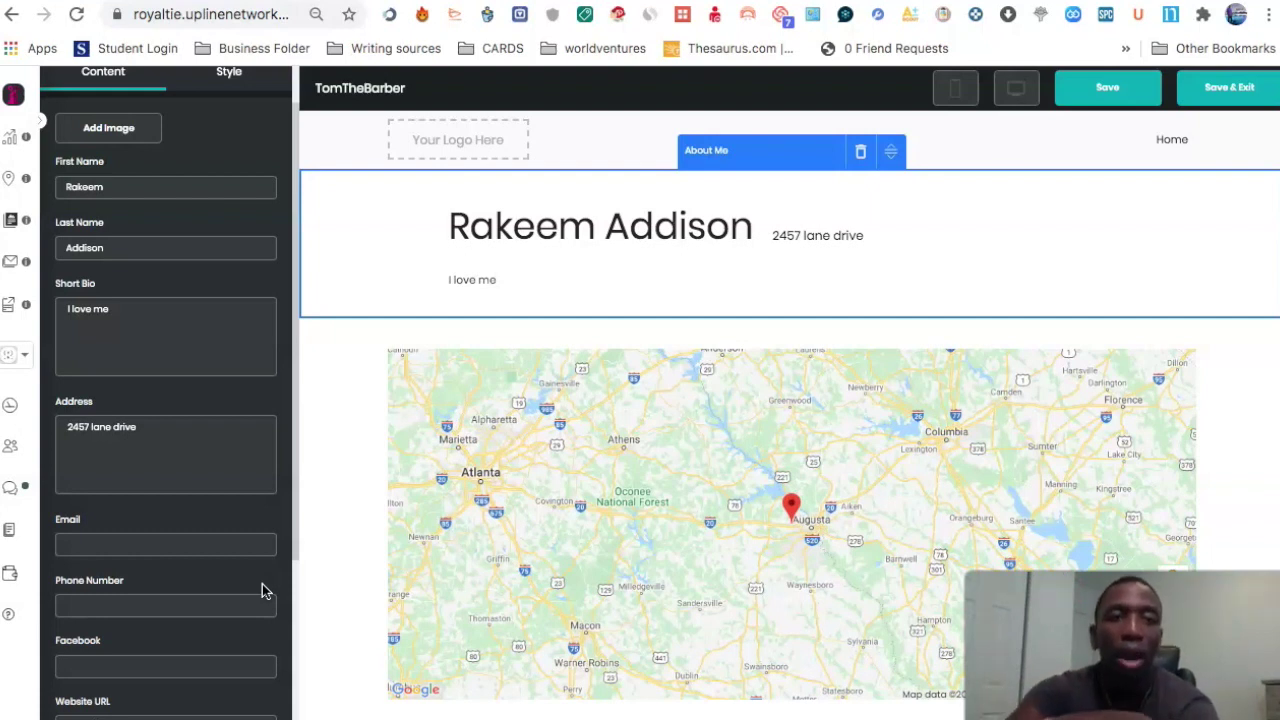
Step: Cancel the unsaved About Me block so the page again opens with the map
{"action": "scroll", "coordinate": [248, 483], "scroll_direction": "down", "scroll_amount": 3}
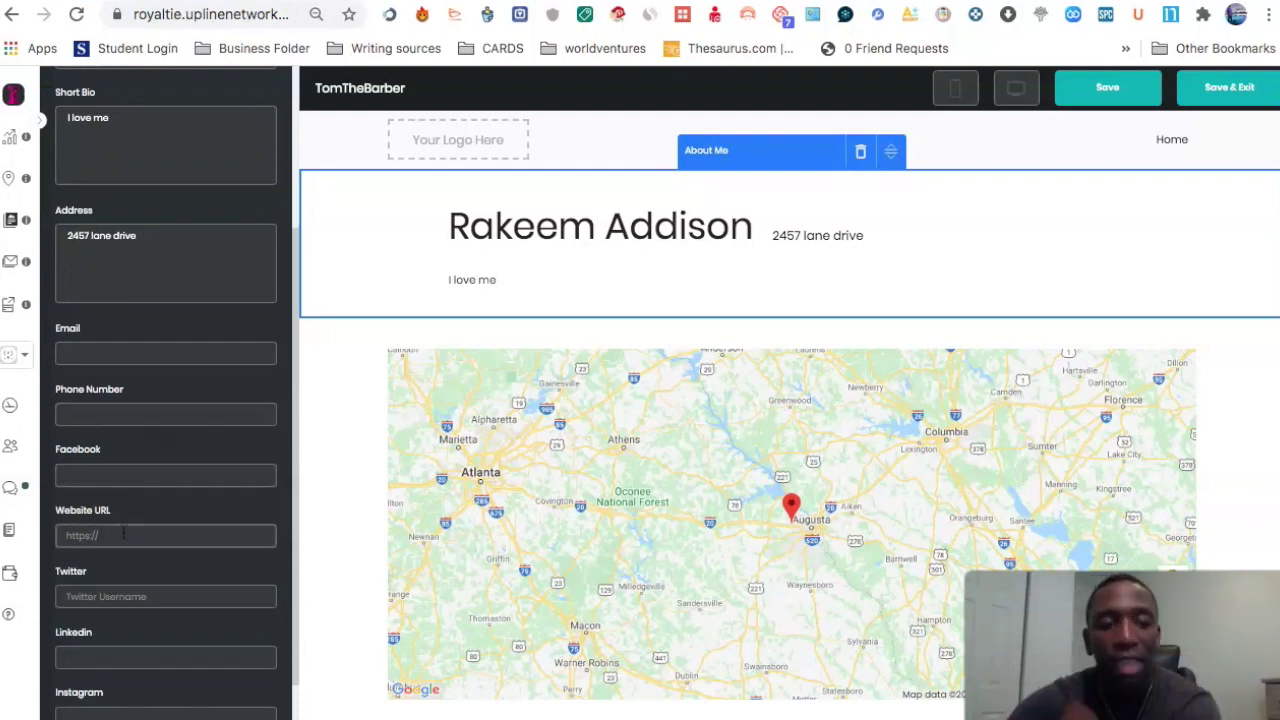
{"action": "scroll", "coordinate": [160, 536], "scroll_direction": "down", "scroll_amount": 2}
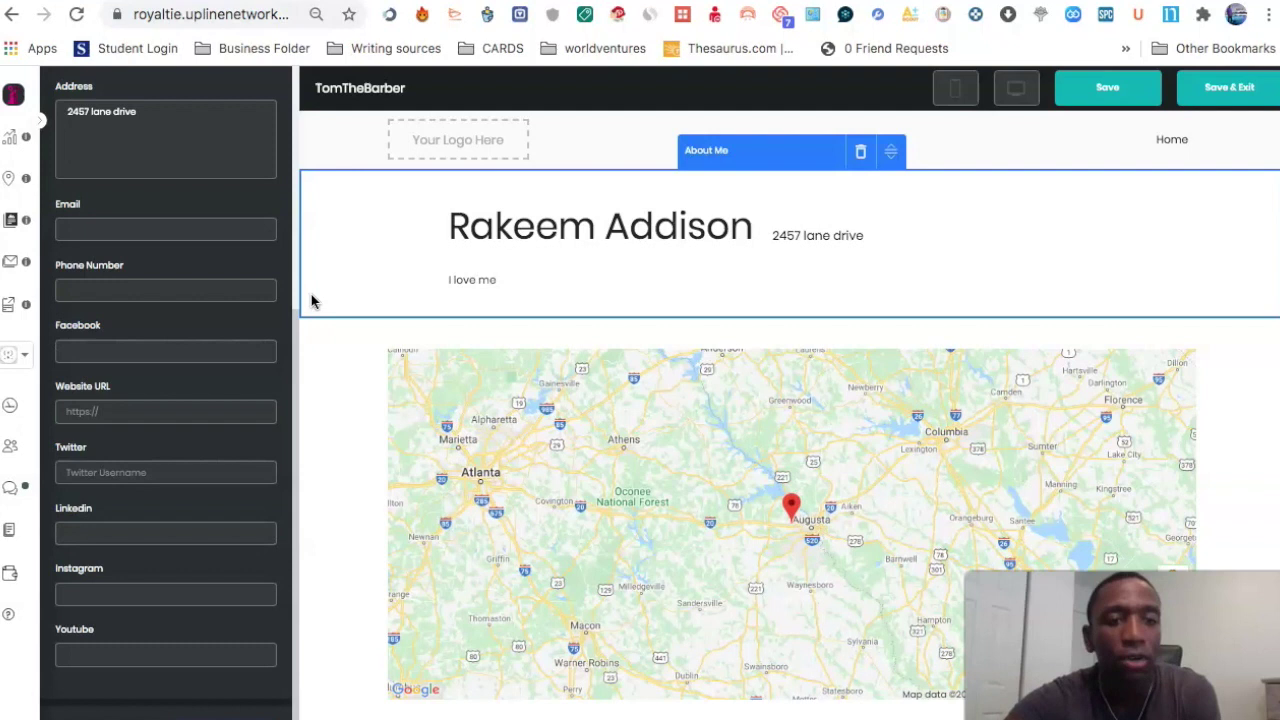
{"action": "left_click", "coordinate": [93, 715]}
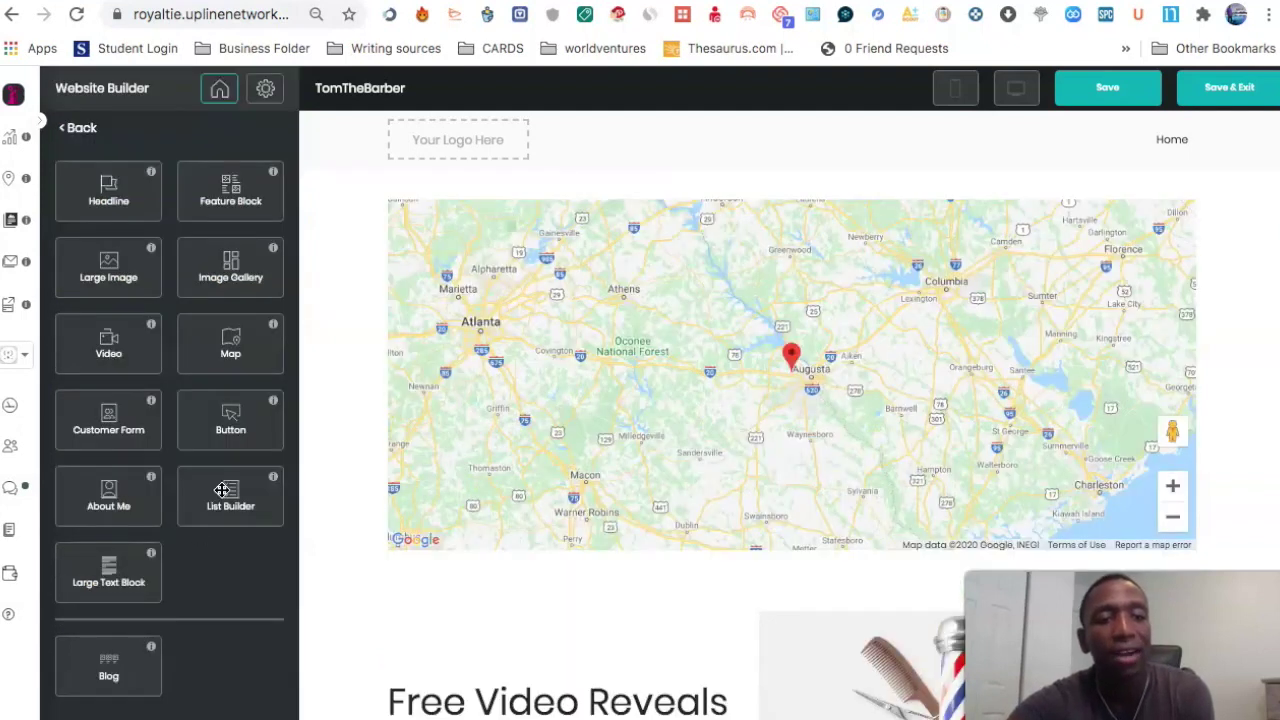
{"action": "mouse_move", "coordinate": [104, 571]}
{"action": "left_mouse_down"}
{"action": "mouse_move", "coordinate": [612, 254]}
{"action": "mouse_move", "coordinate": [734, 149]}
{"action": "mouse_move", "coordinate": [706, 149]}
{"action": "mouse_move", "coordinate": [717, 169]}
{"action": "mouse_move", "coordinate": [686, 190]}
{"action": "left_mouse_up"}
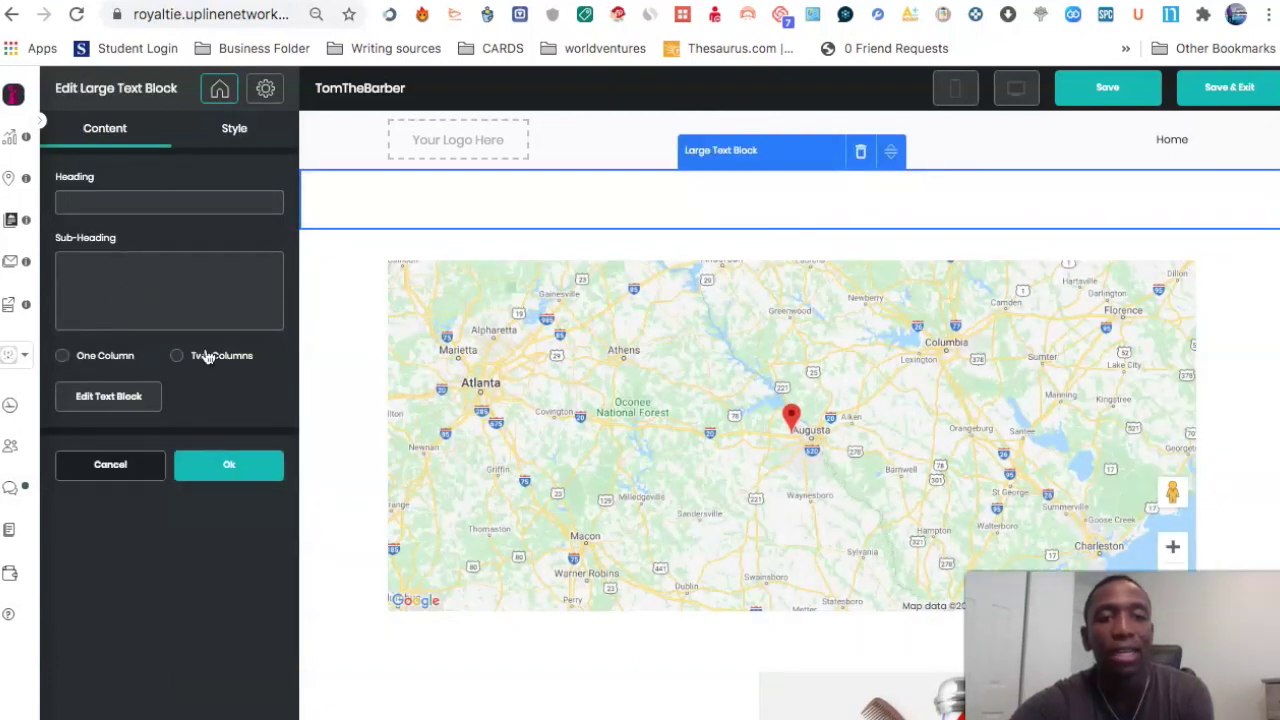
{"action": "left_click", "coordinate": [110, 396]}
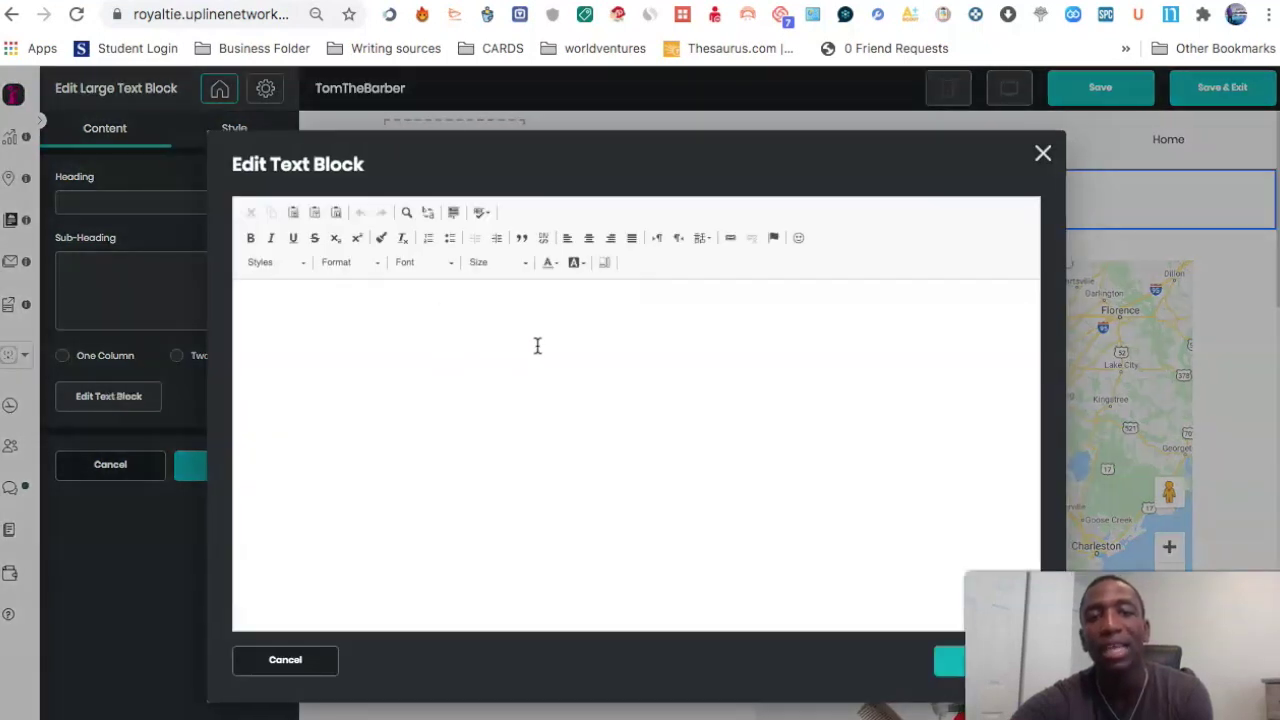
{"action": "left_click", "coordinate": [1043, 155]}
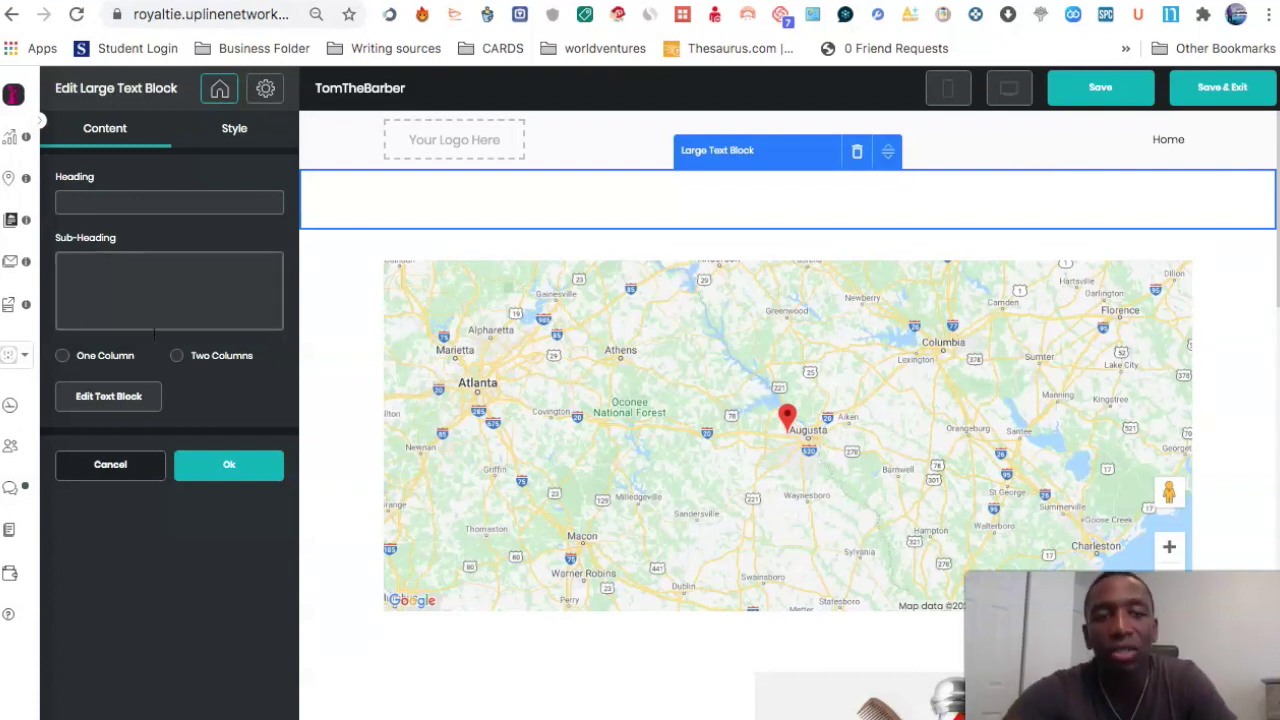
{"action": "left_click", "coordinate": [105, 474]}
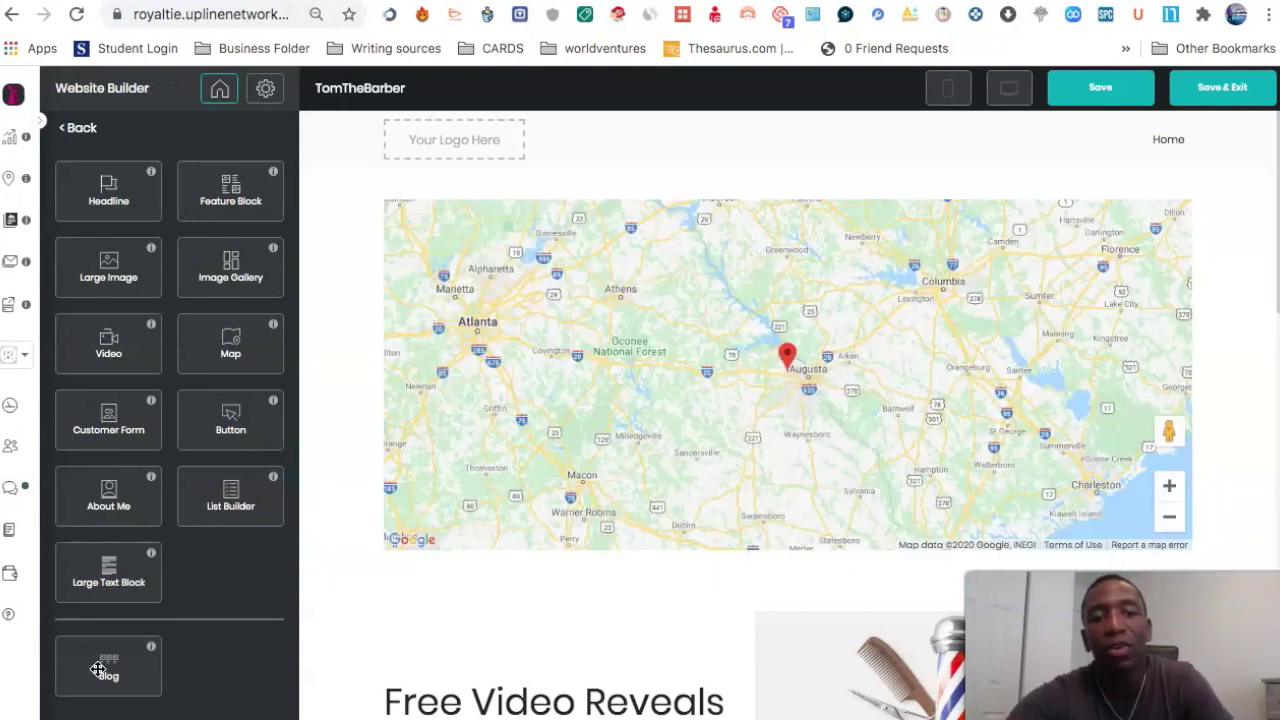
{"action": "left_click_drag", "start_coordinate": [106, 674], "coordinate": [708, 205]}
{"action": "left_click", "coordinate": [115, 206]}
{"action": "left_click", "coordinate": [123, 268]}
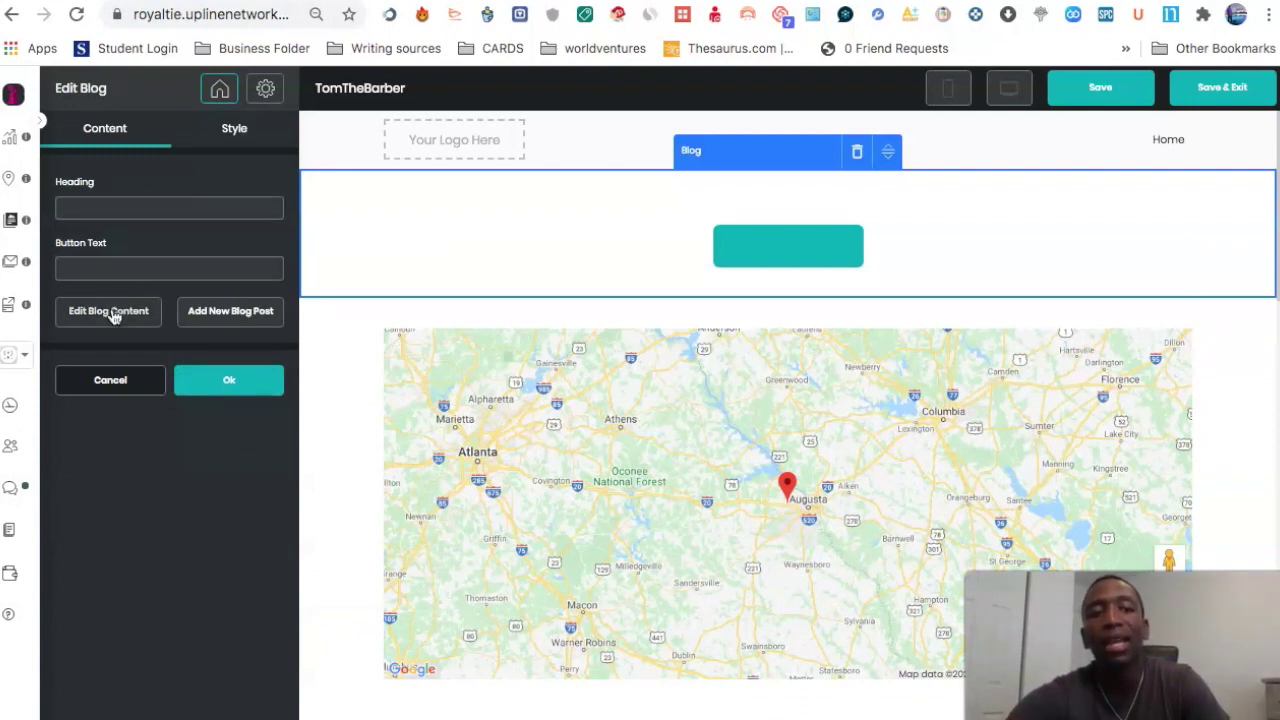
{"action": "left_click", "coordinate": [110, 313]}
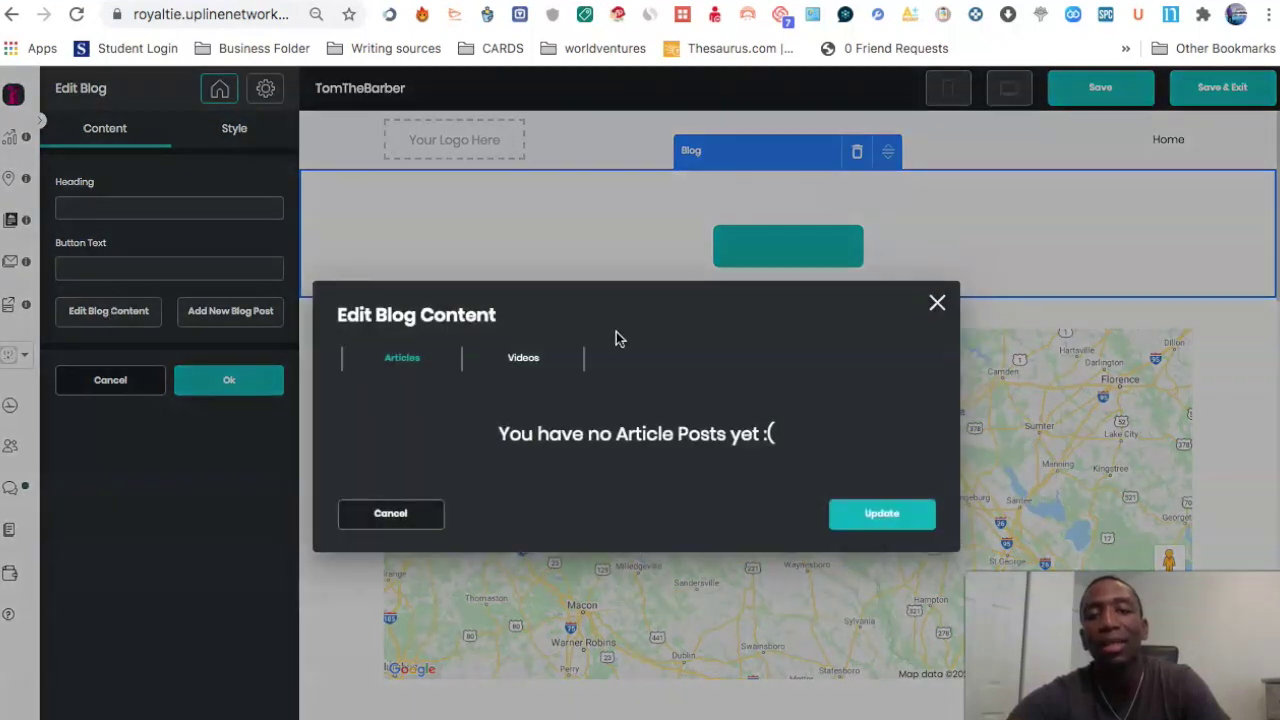
{"action": "left_click", "coordinate": [528, 359]}
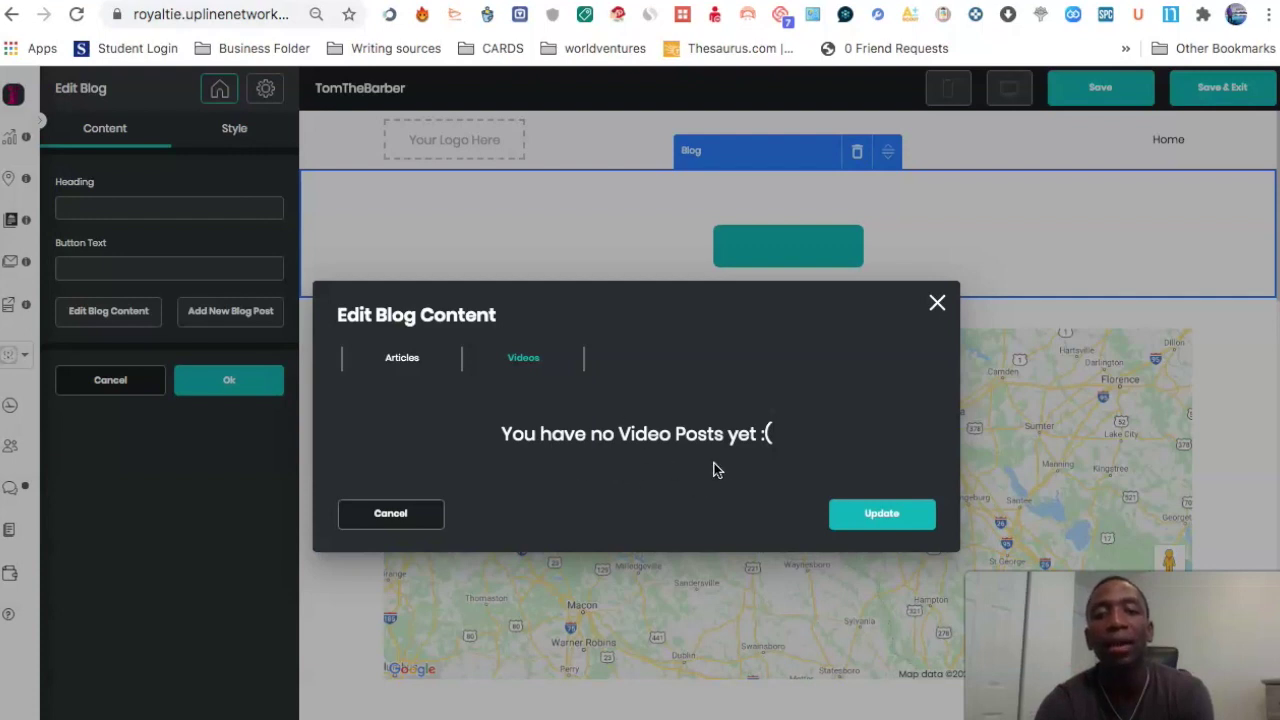
{"action": "left_click", "coordinate": [385, 515]}
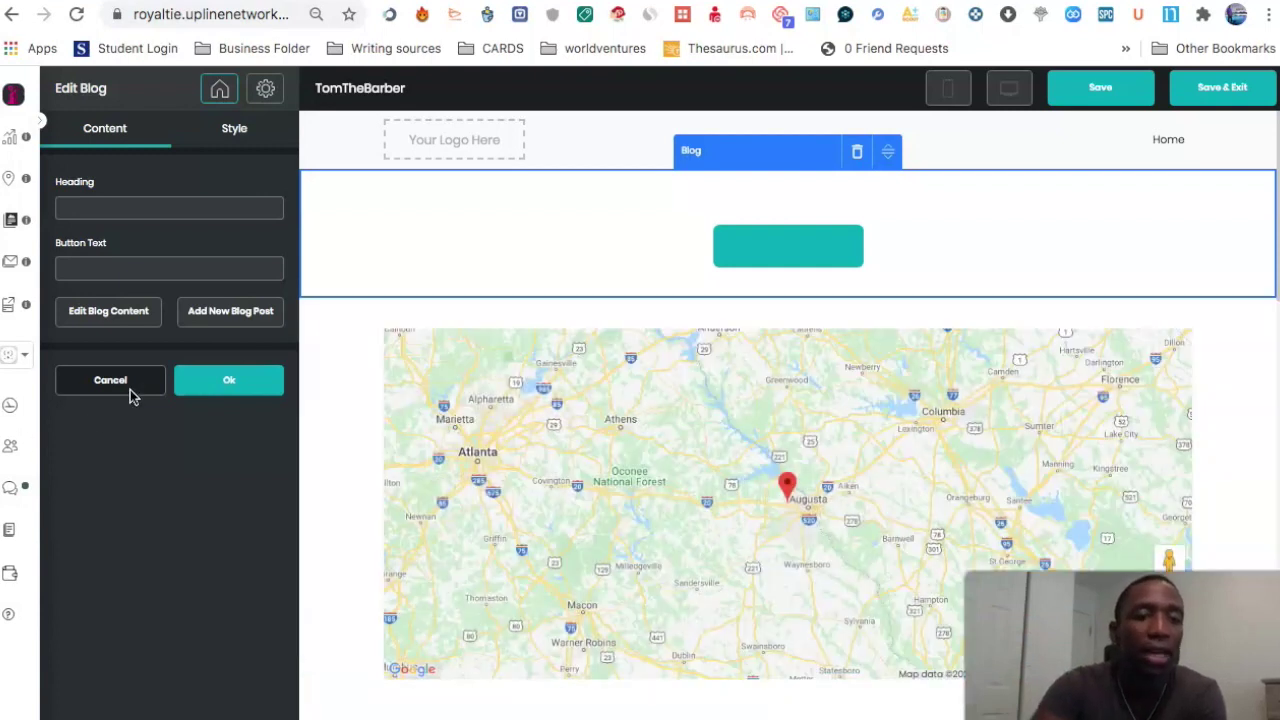
{"action": "left_click", "coordinate": [128, 388]}
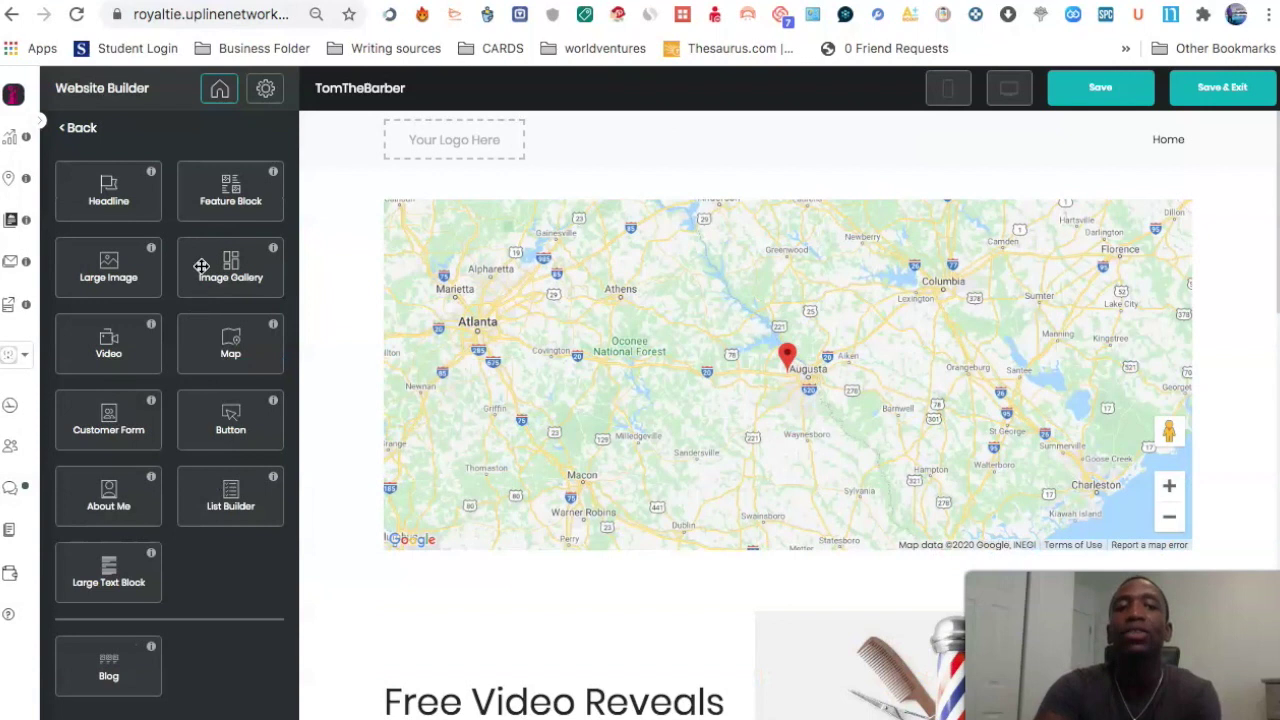
Step: Open the site-wide style settings and briefly expand the Website Background options
{"action": "left_click", "coordinate": [268, 92]}
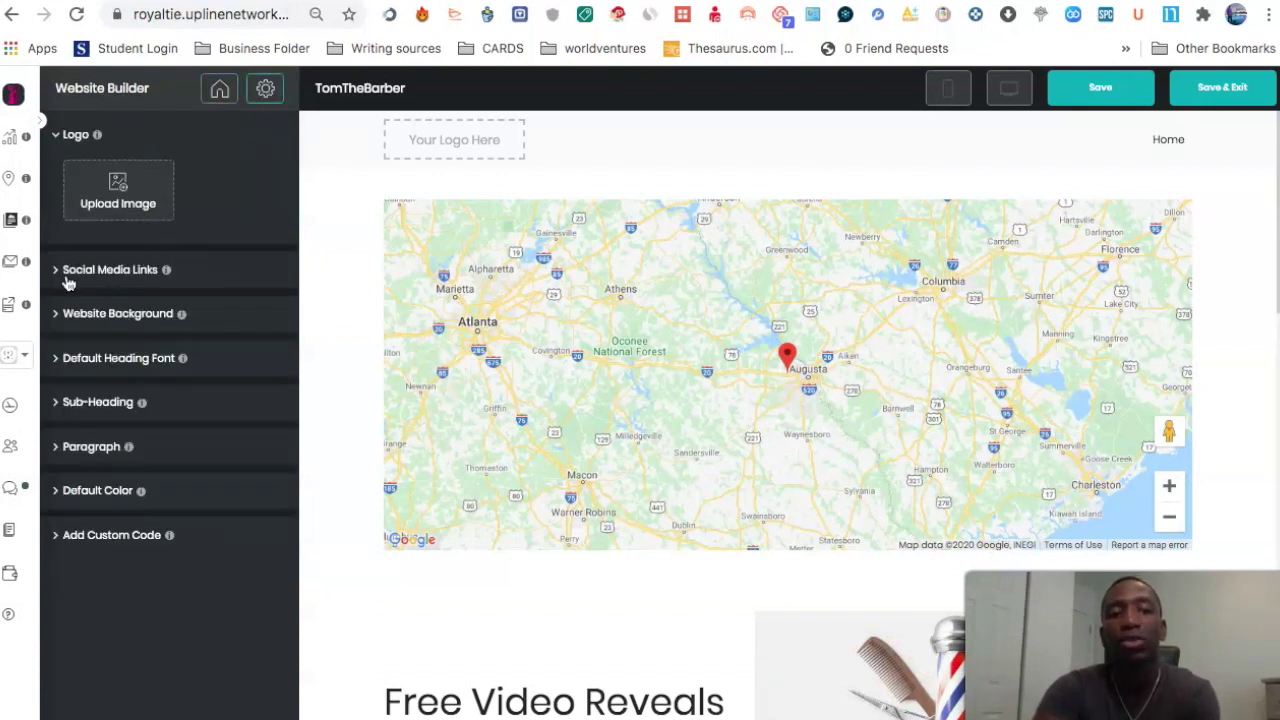
{"action": "left_click", "coordinate": [118, 315]}
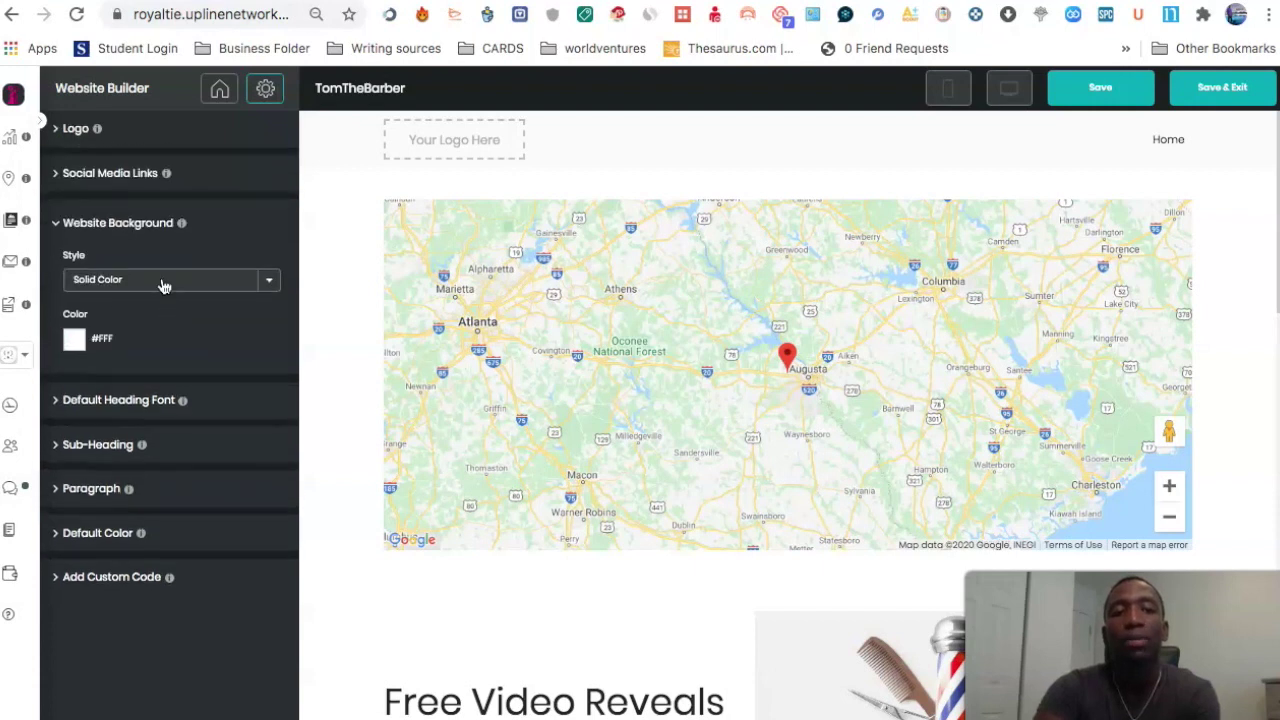
{"action": "left_click", "coordinate": [133, 228]}
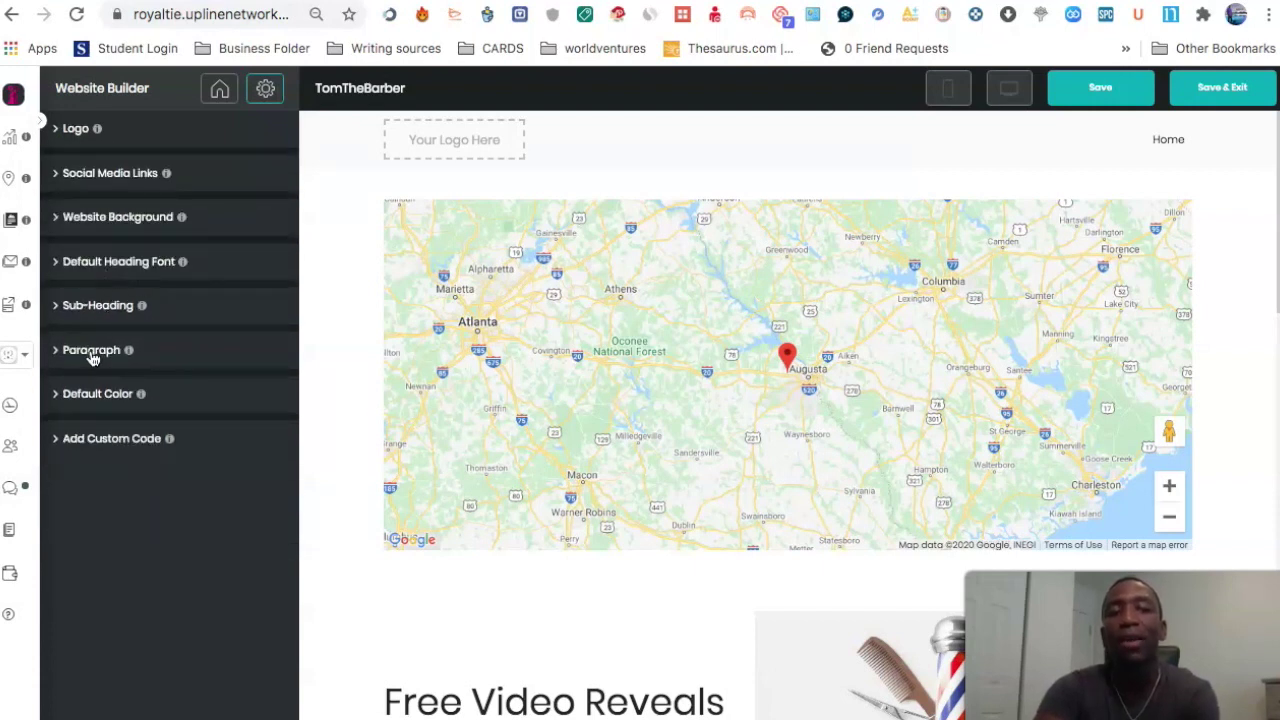
Step: Start a new custom code snippet, close it unsaved, and return to general options
{"action": "left_click", "coordinate": [104, 444]}
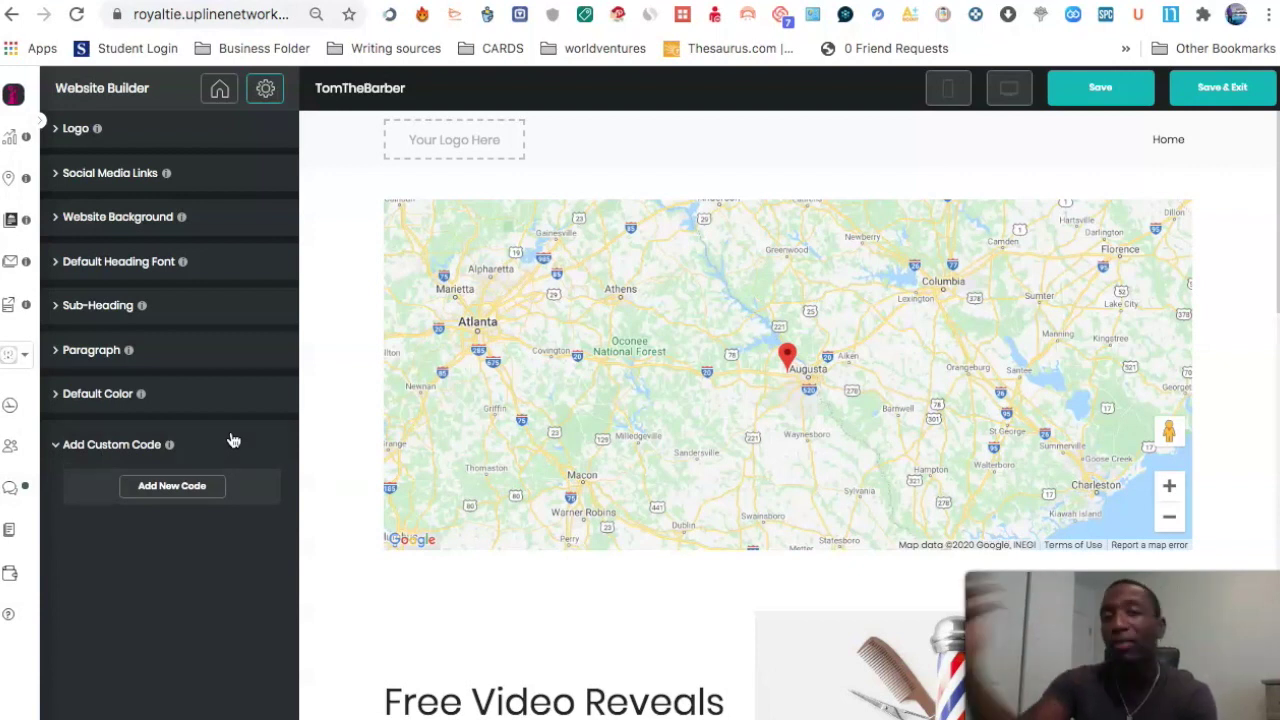
{"action": "left_click", "coordinate": [176, 494]}
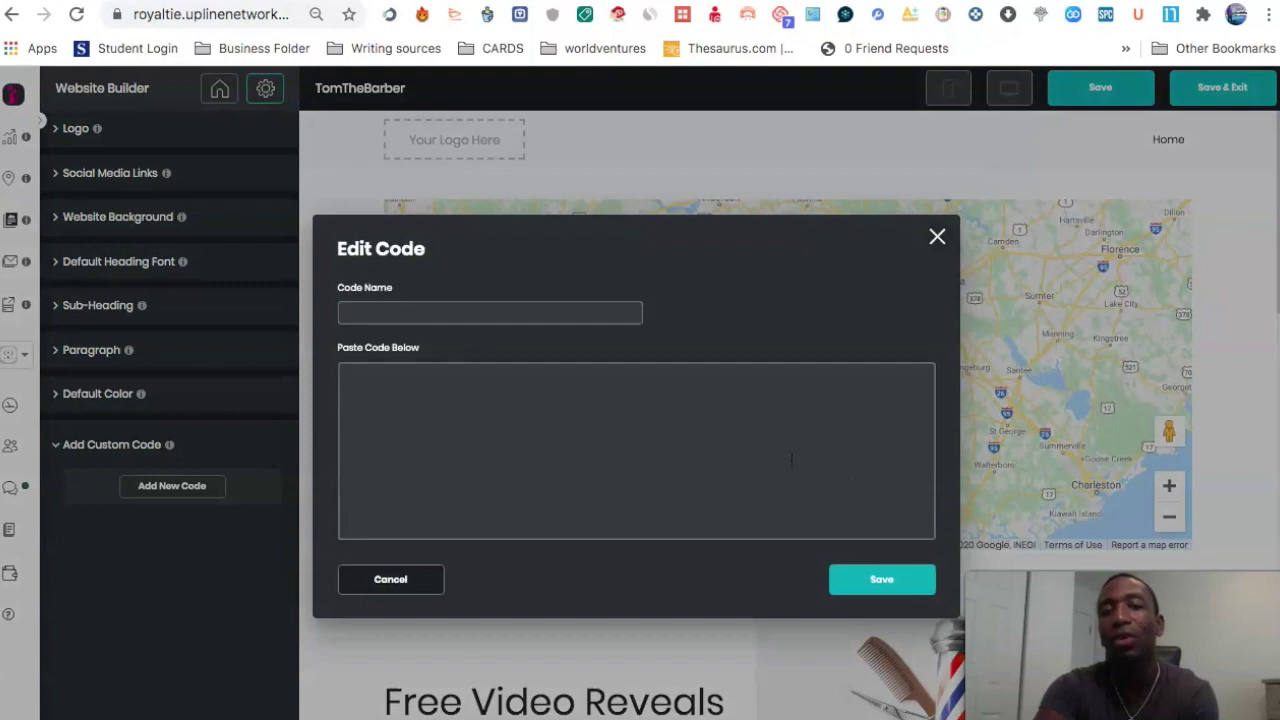
{"action": "left_click", "coordinate": [937, 236]}
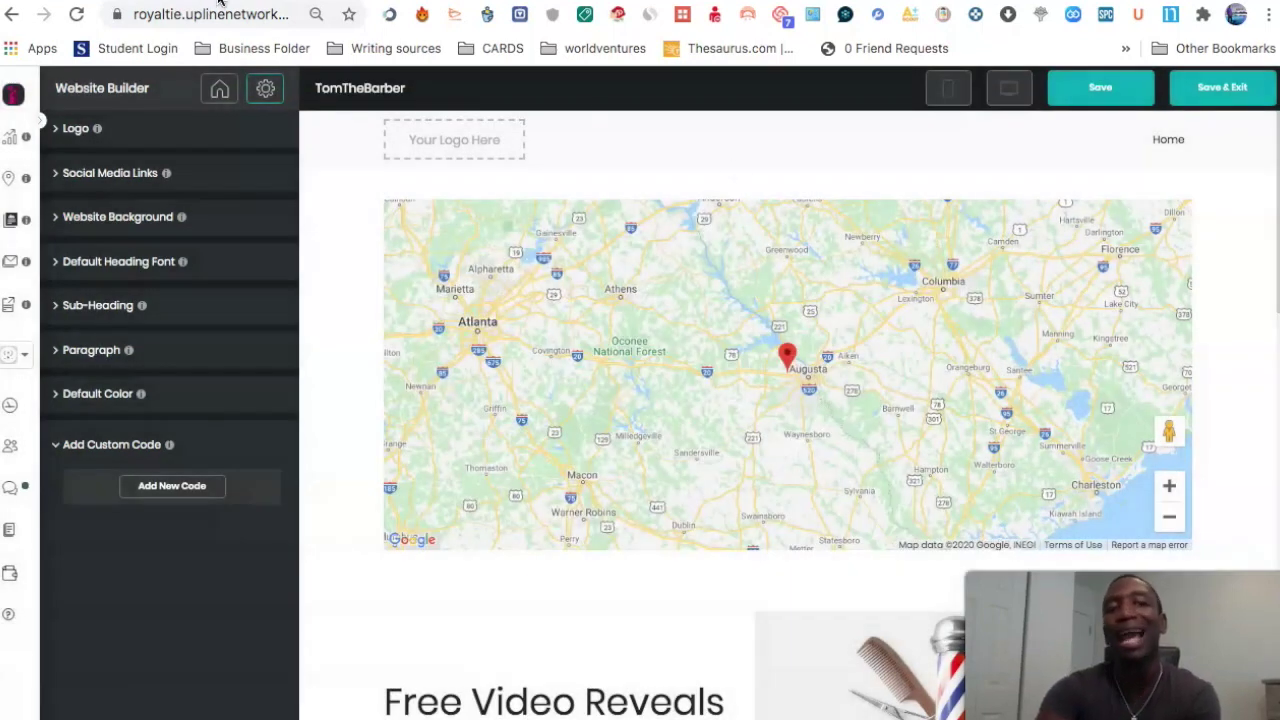
{"action": "left_click", "coordinate": [219, 89]}
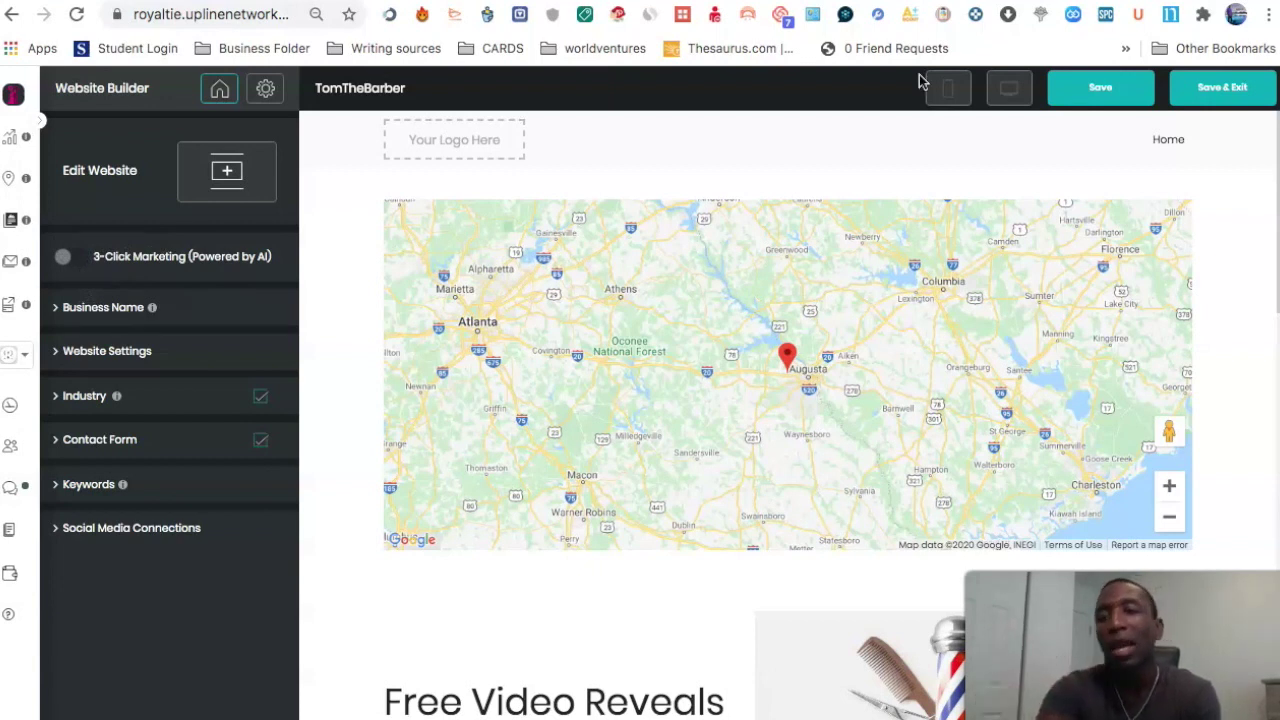
Step: Save and exit, then open the live tomthebarber.now.site page from its Websites card
{"action": "left_click", "coordinate": [1253, 88]}
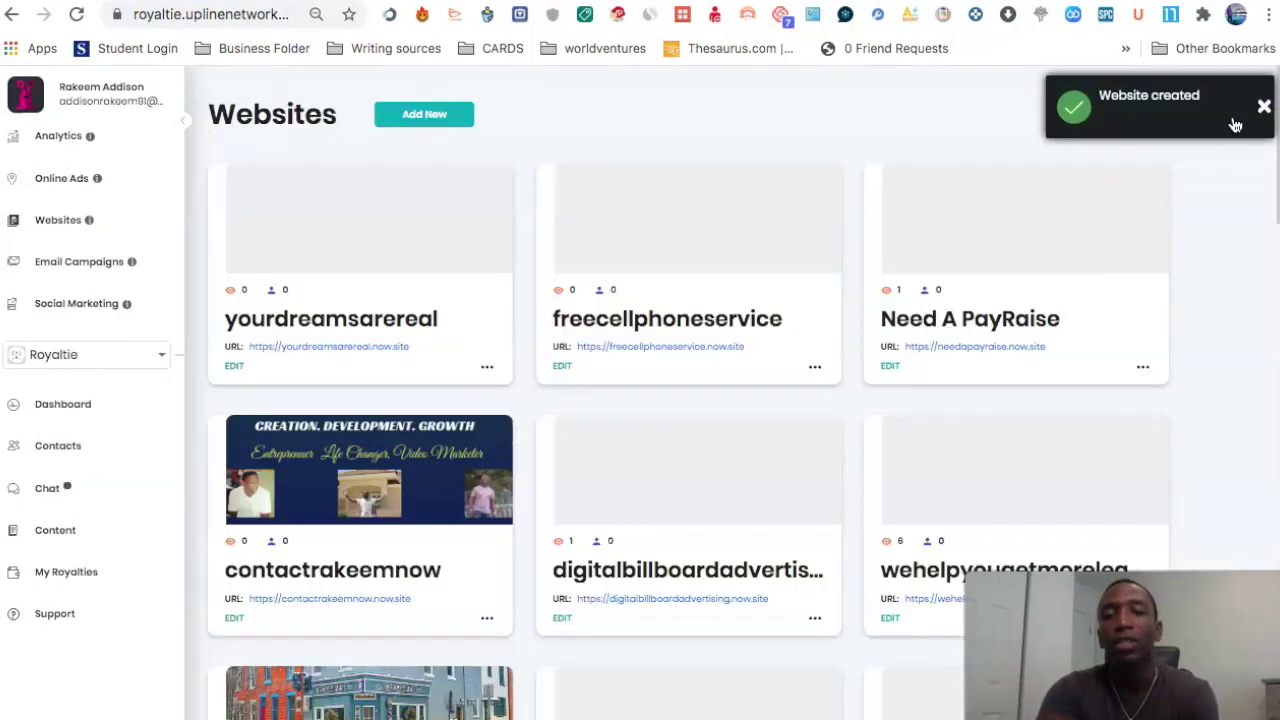
{"action": "scroll", "coordinate": [767, 406], "scroll_direction": "down", "scroll_amount": 15}
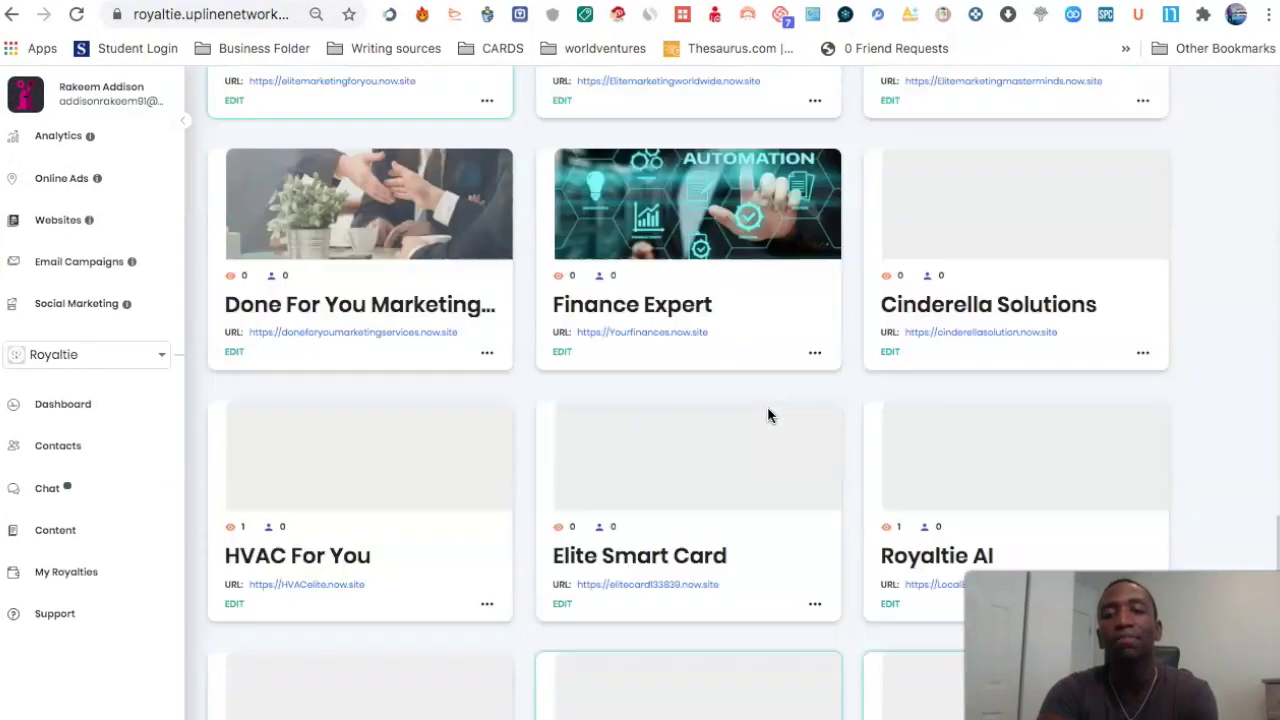
{"action": "scroll", "coordinate": [768, 415], "scroll_direction": "down", "scroll_amount": 4}
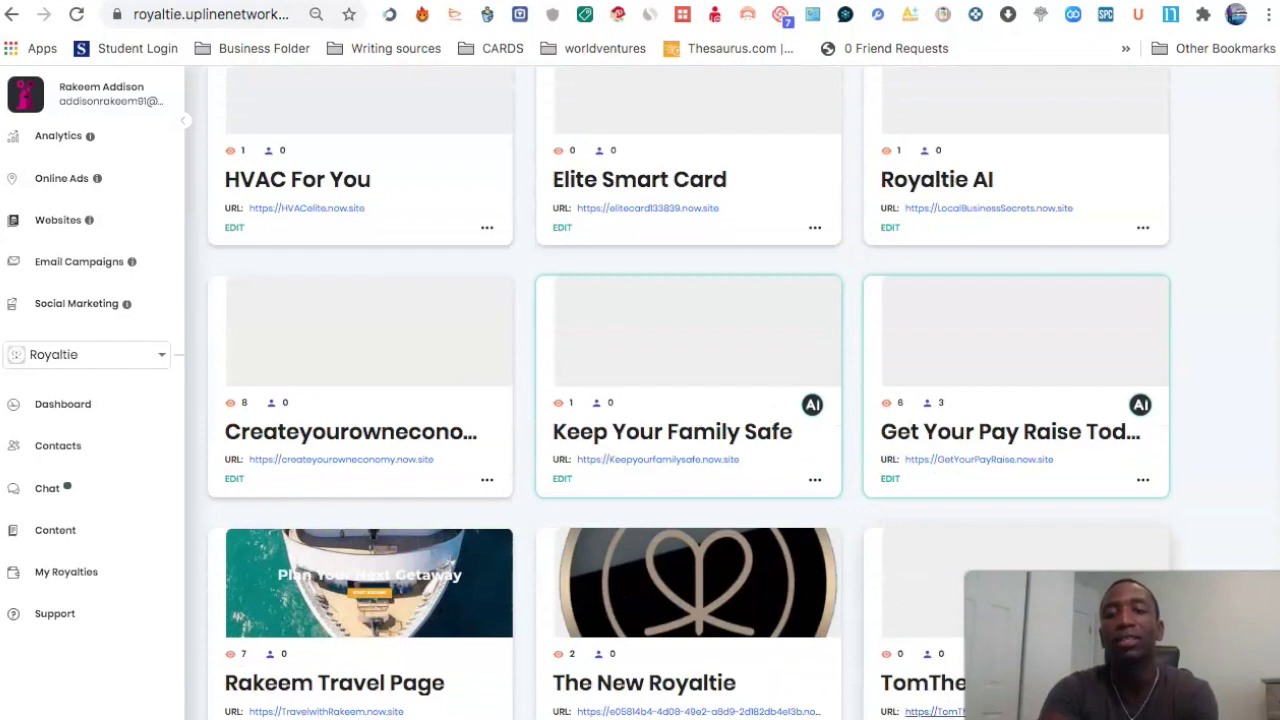
{"action": "left_click", "coordinate": [940, 711]}
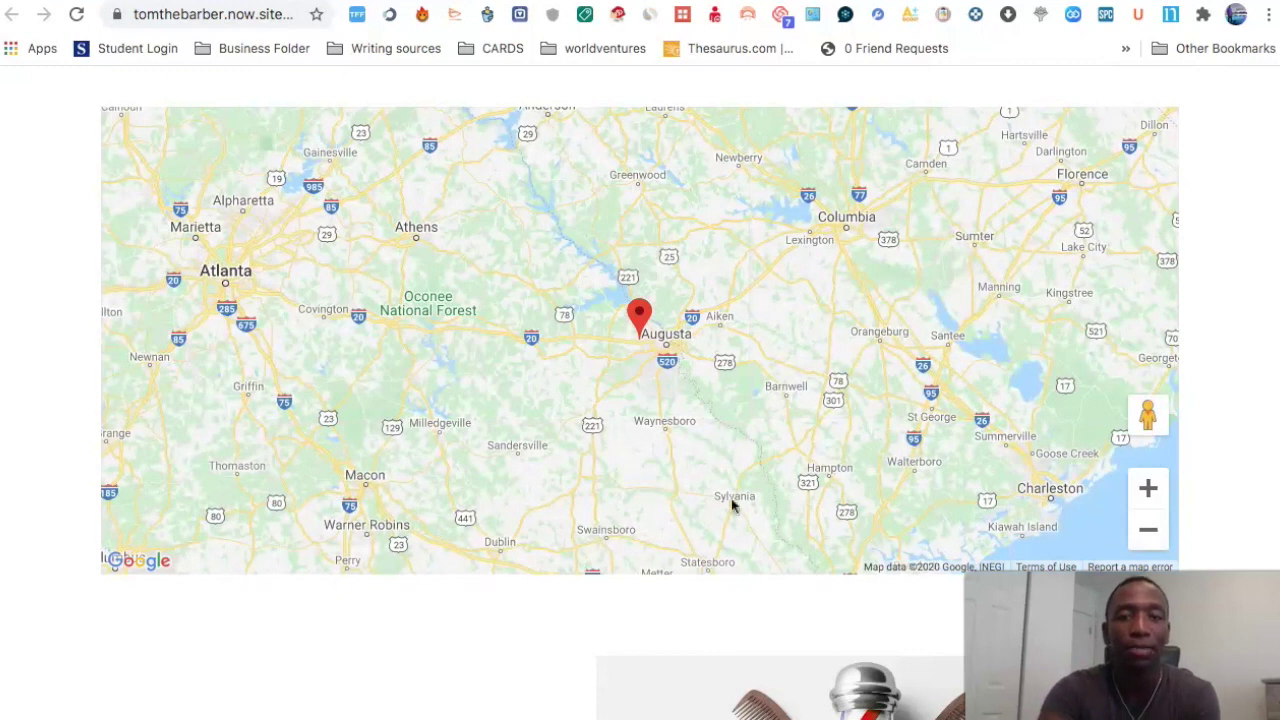
Step: Scroll the live page down to the 'You have questions?' contact form and footer
{"action": "scroll", "coordinate": [871, 300], "scroll_direction": "down", "scroll_amount": 8}
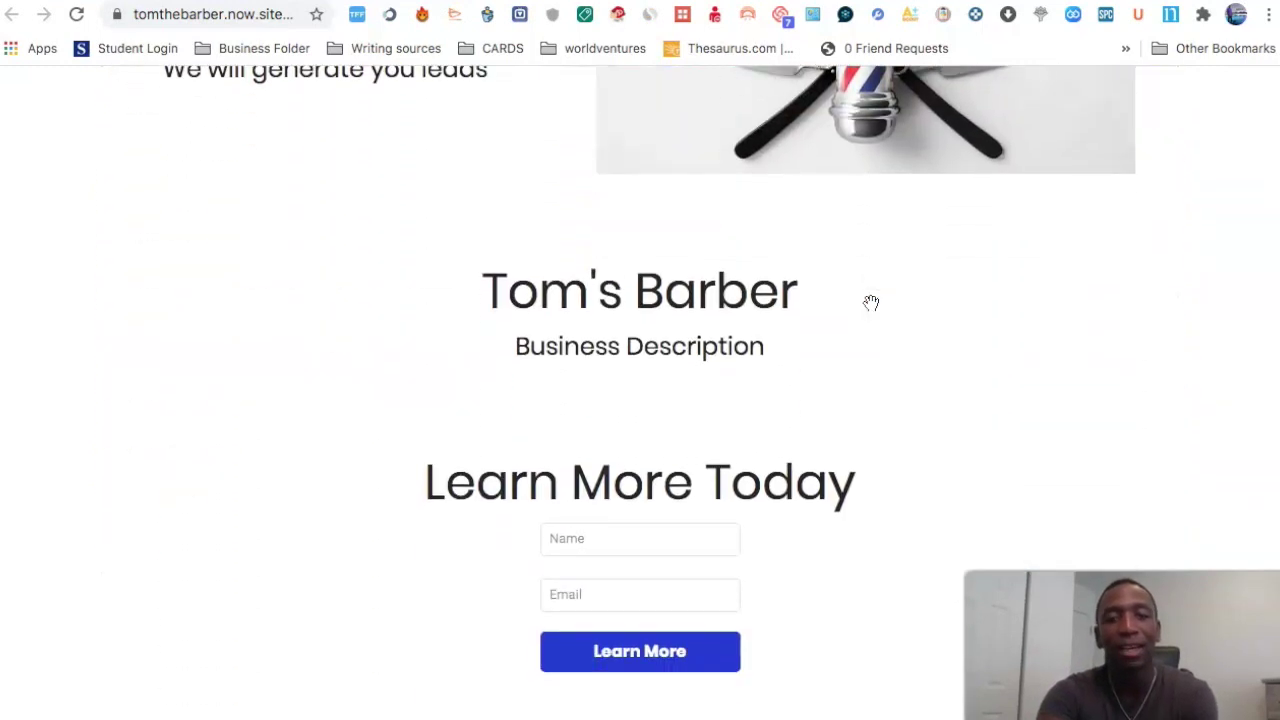
{"action": "scroll", "coordinate": [871, 302], "scroll_direction": "down", "scroll_amount": 7}
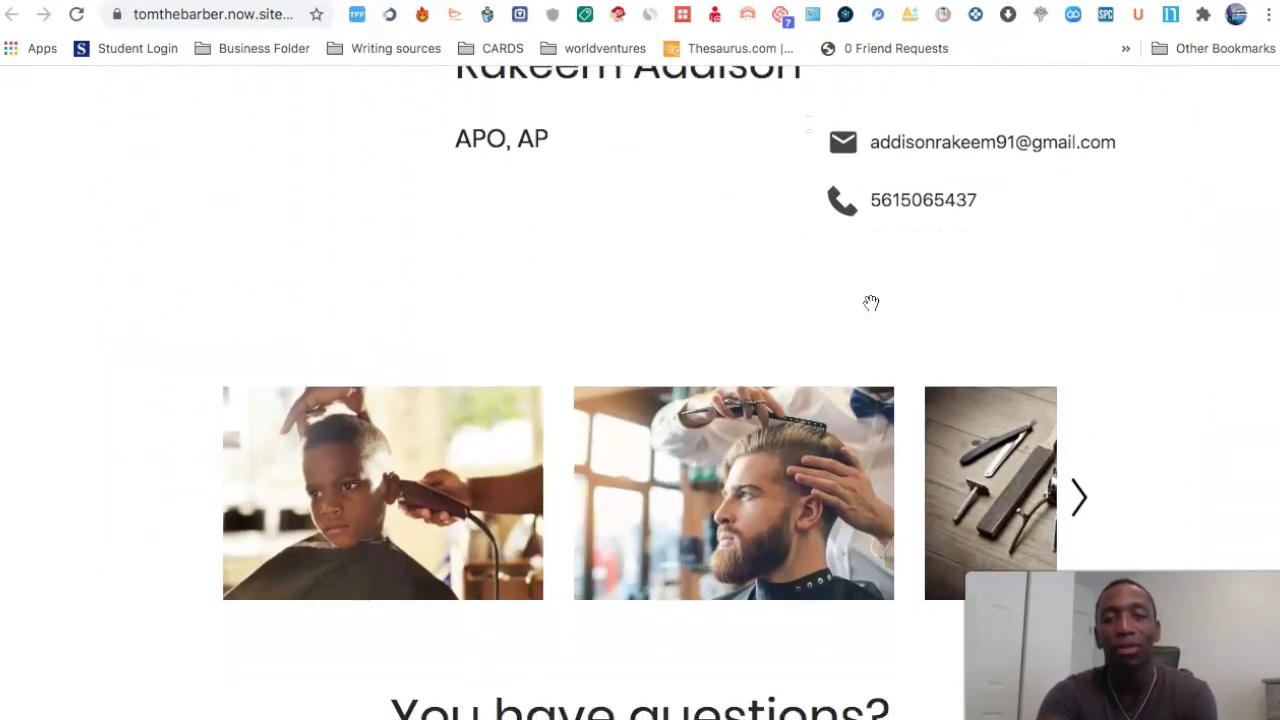
{"action": "scroll", "coordinate": [871, 302], "scroll_direction": "down", "scroll_amount": 5}
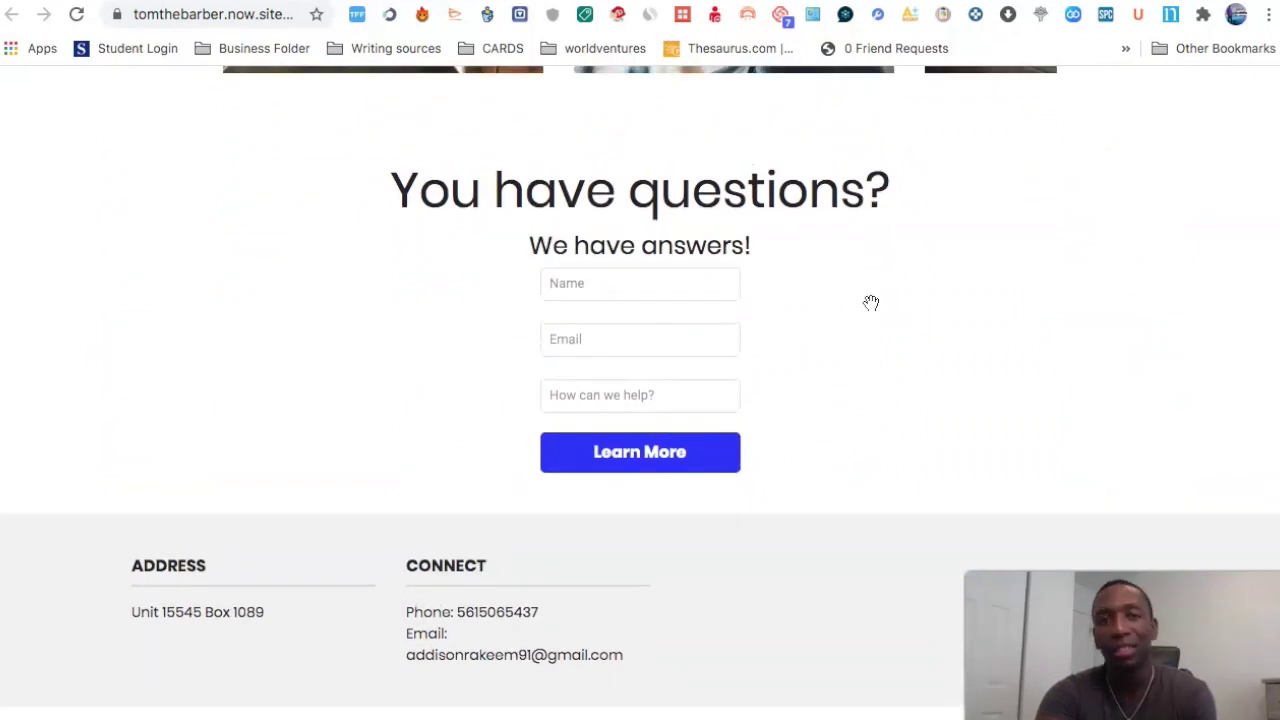